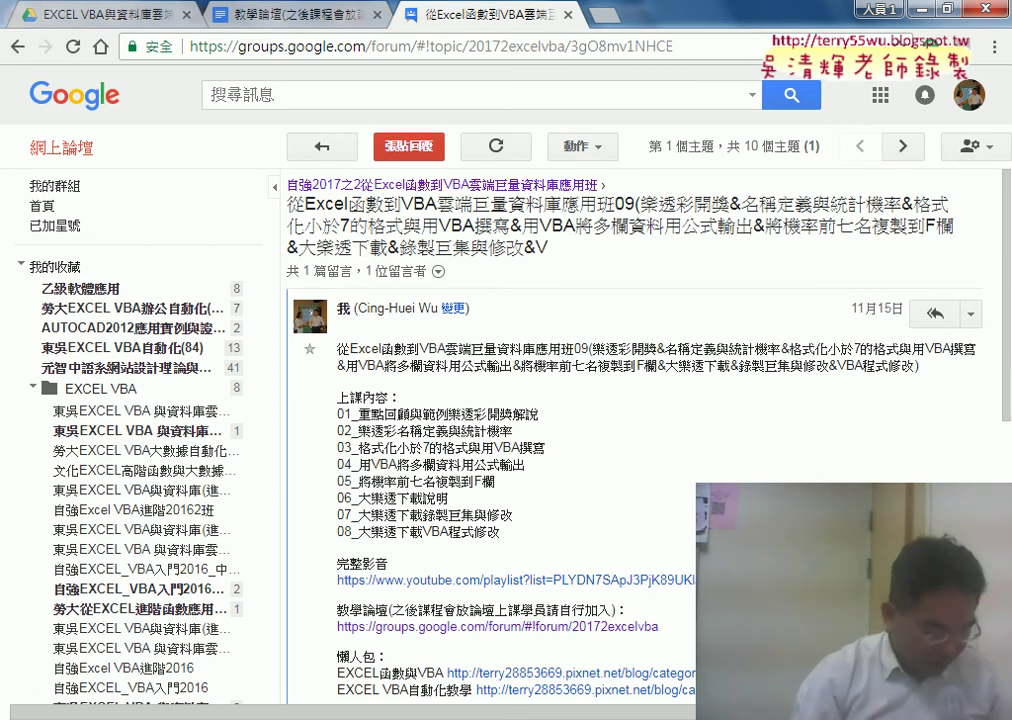
- Switch to the Excel workbook 範例_COUNTIF樂透彩中獎機率統計 from the taskbar
mouse_move(624, 678)
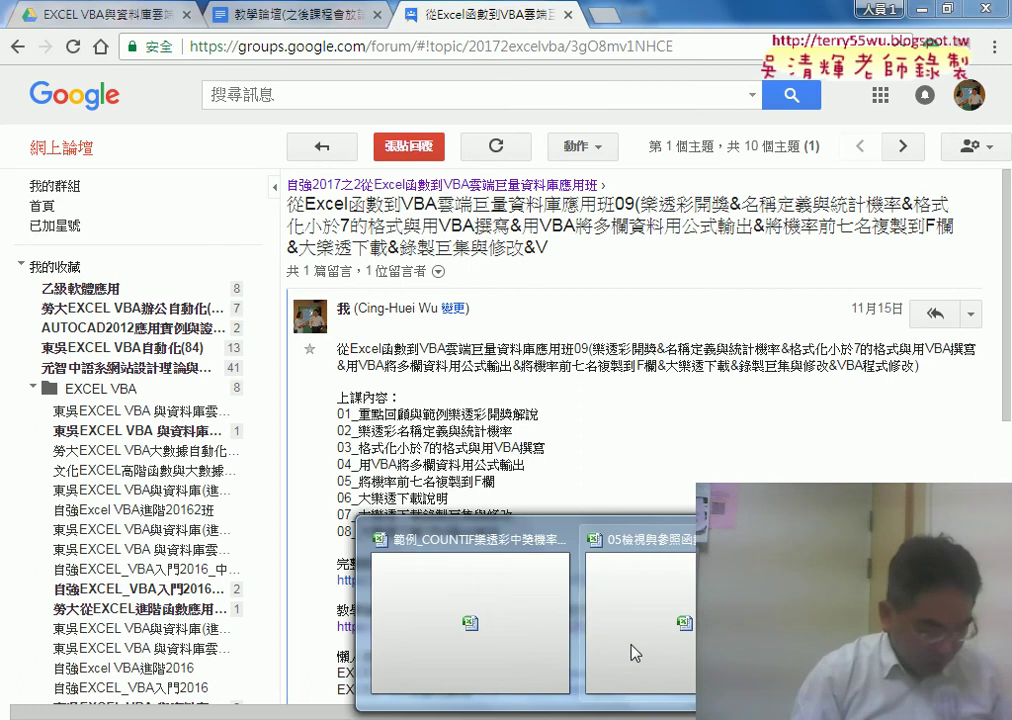
left_click(500, 627)
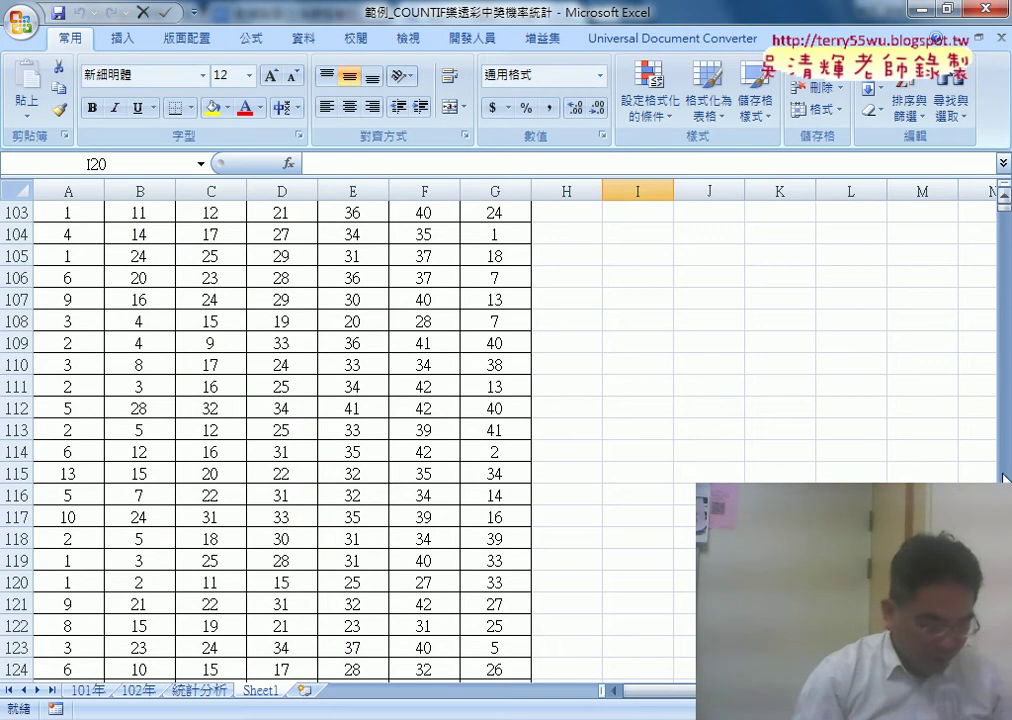
- Show the 101年 sheet and open Name Manager from the 公式 ribbon
left_click(88, 691)
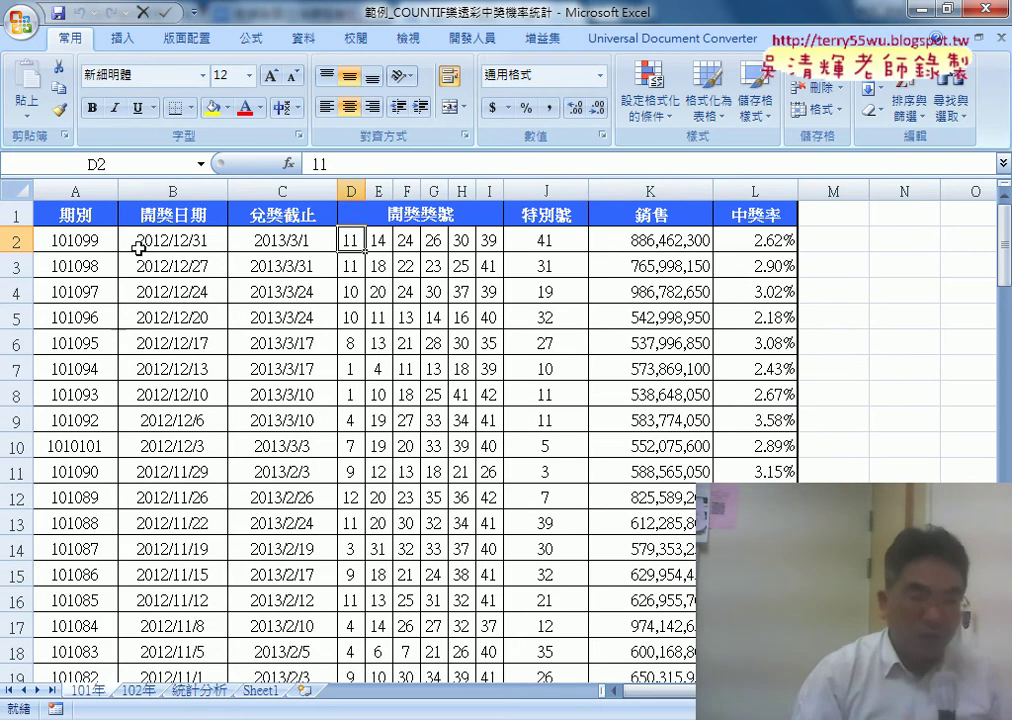
left_click(260, 44)
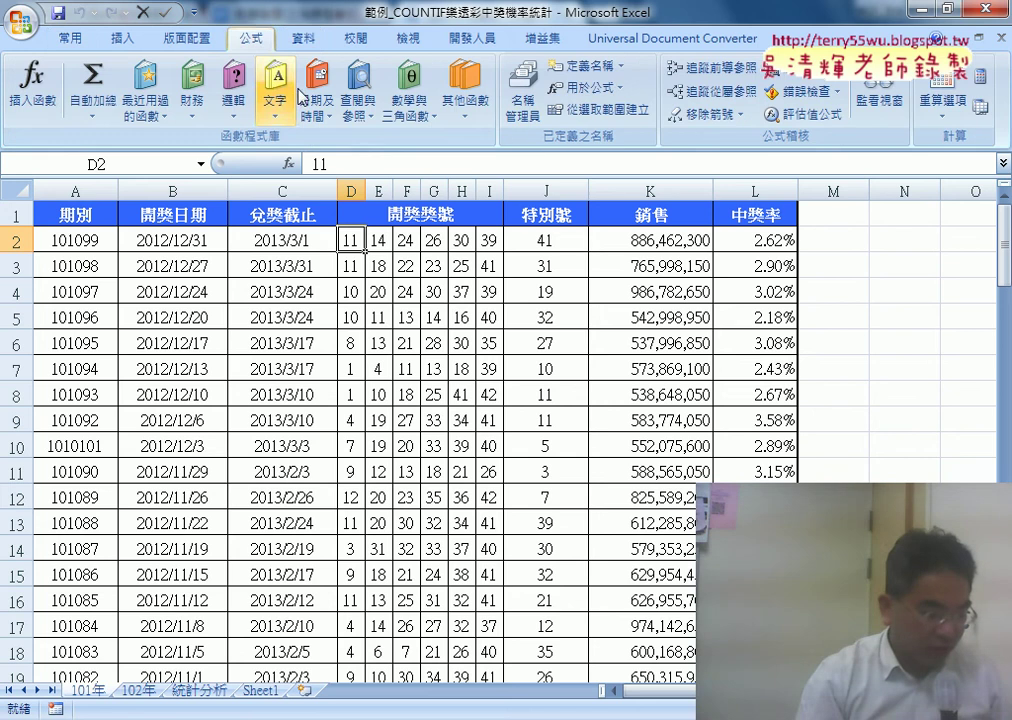
left_click(525, 110)
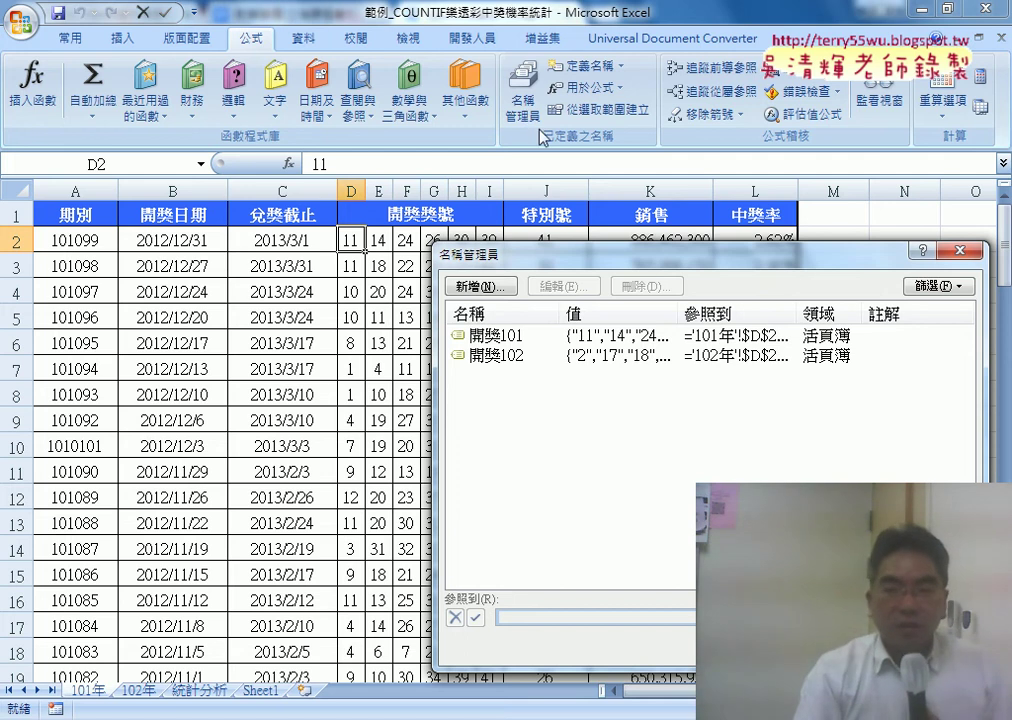
- Select 開獎101, view its '101年'!$D$2 range outlined on the sheet, then close Name Manager
left_click(511, 340)
left_click_drag(538, 258, 240, 231)
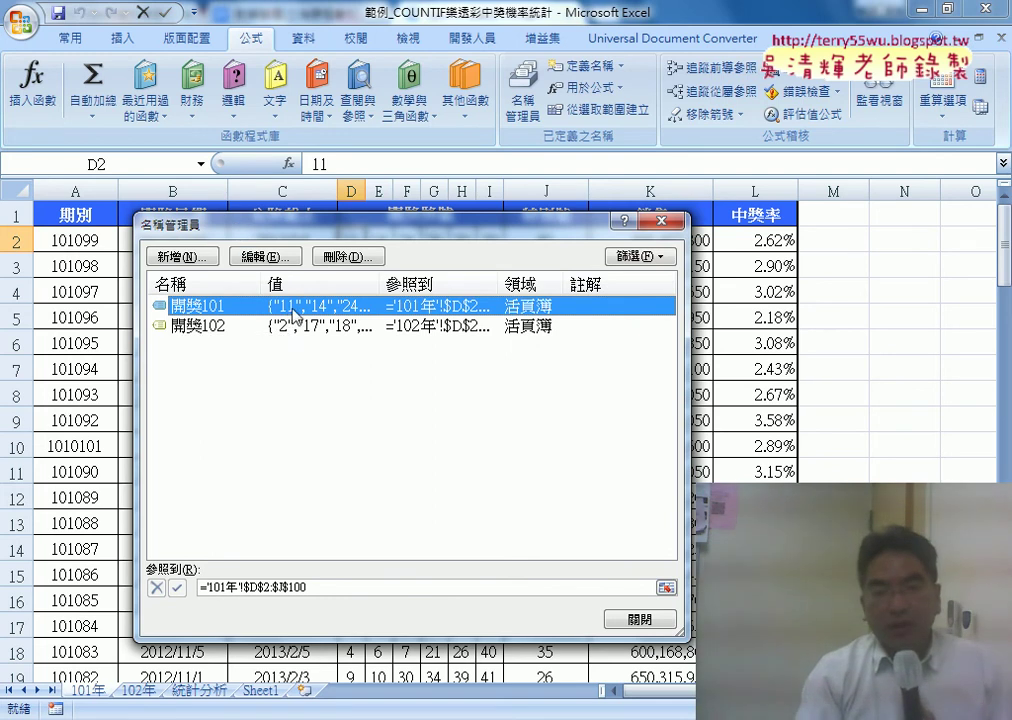
left_click(352, 587)
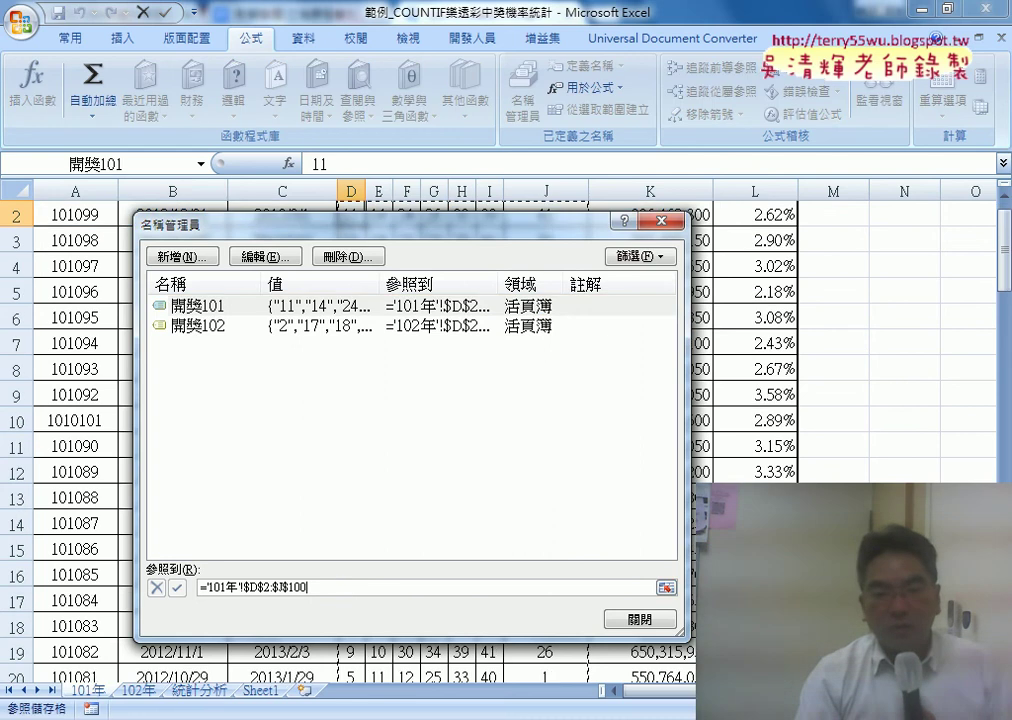
left_click_drag(346, 228, 733, 117)
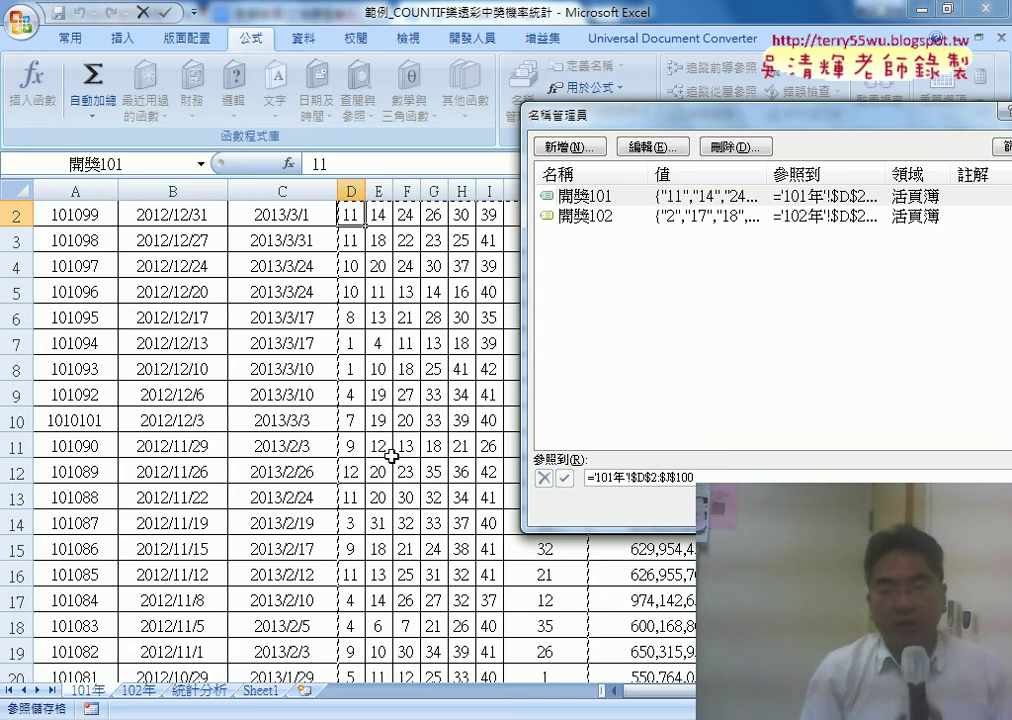
left_click_drag(647, 123, 476, 119)
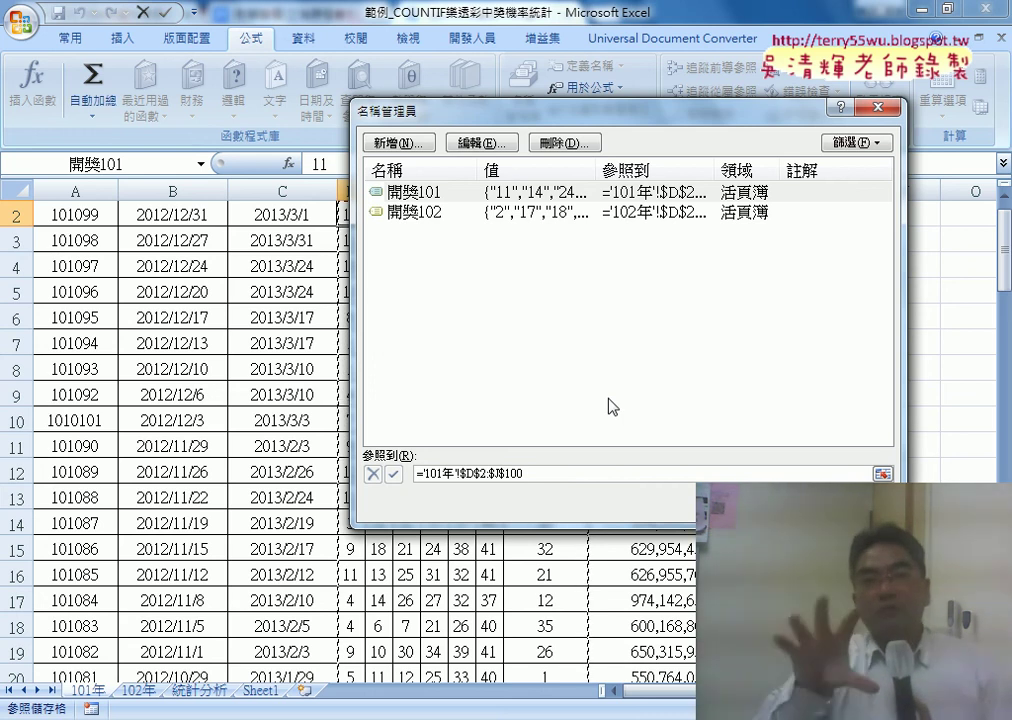
double_click(544, 474)
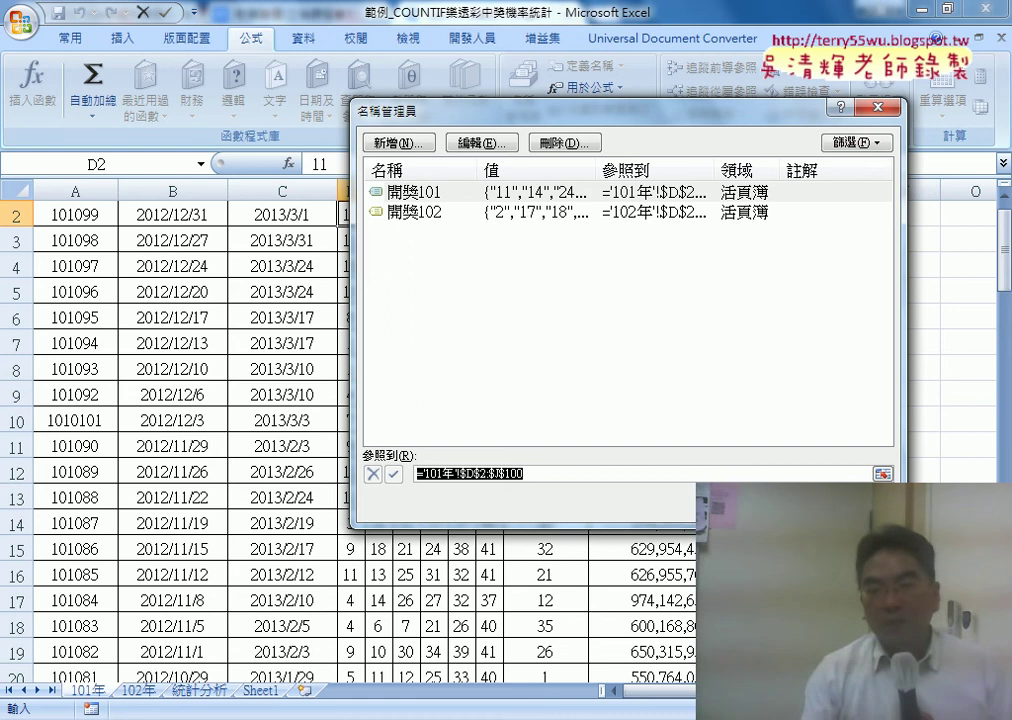
left_click(855, 508)
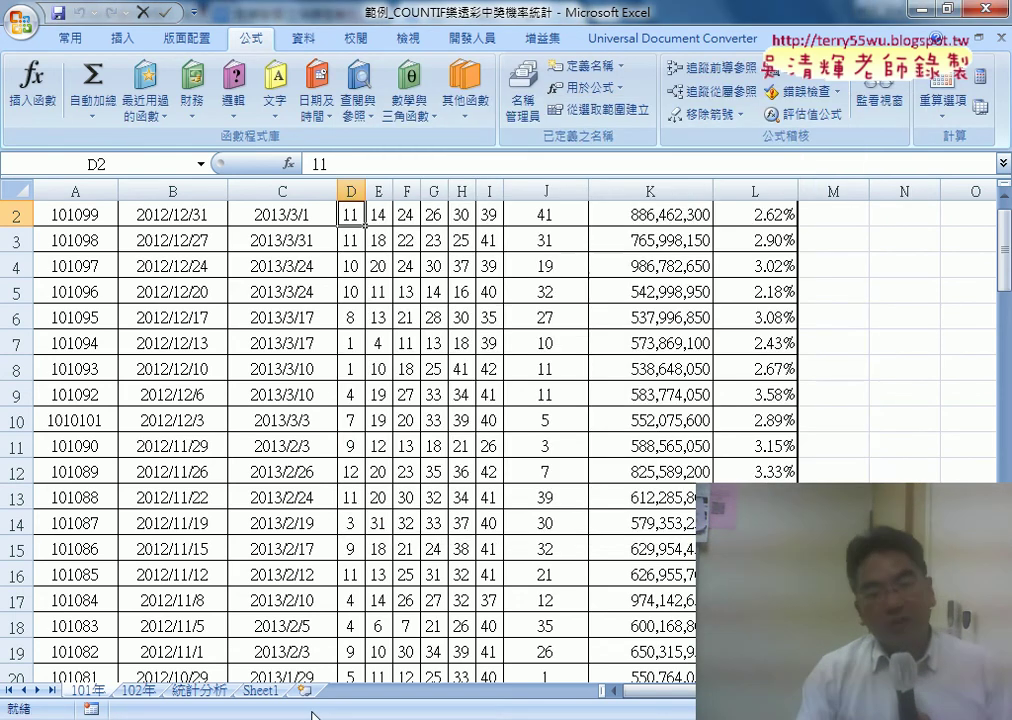
- On 統計分析, inspect B2's COUNTIF arguments, highlighting the 開獎101 range
left_click(205, 691)
left_click(162, 237)
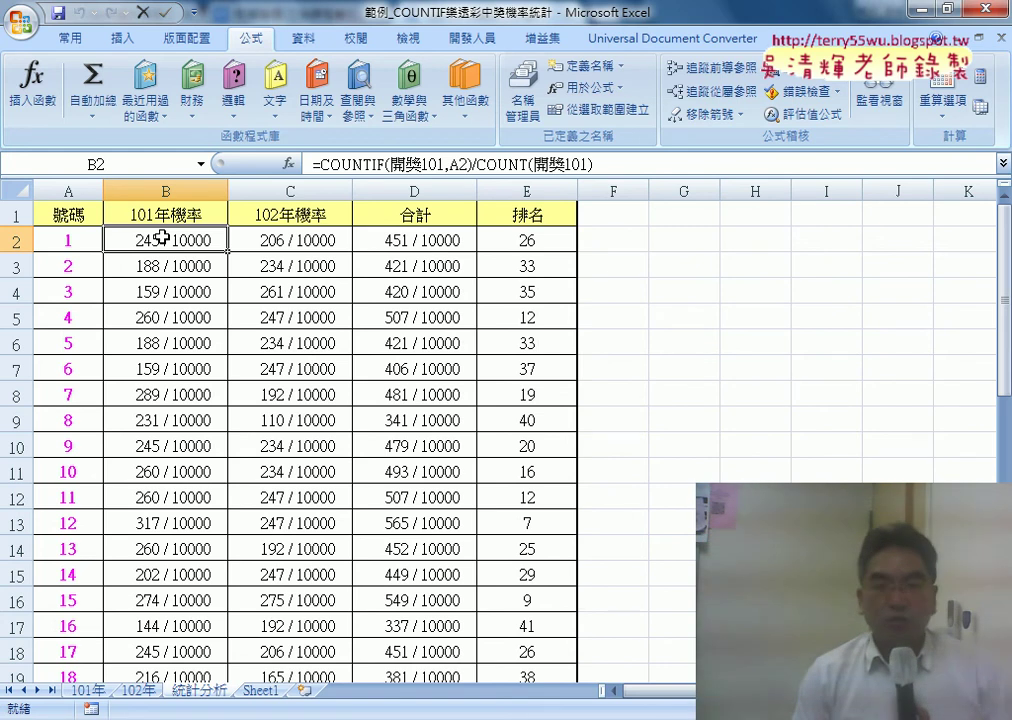
left_click(363, 165)
left_click(288, 163)
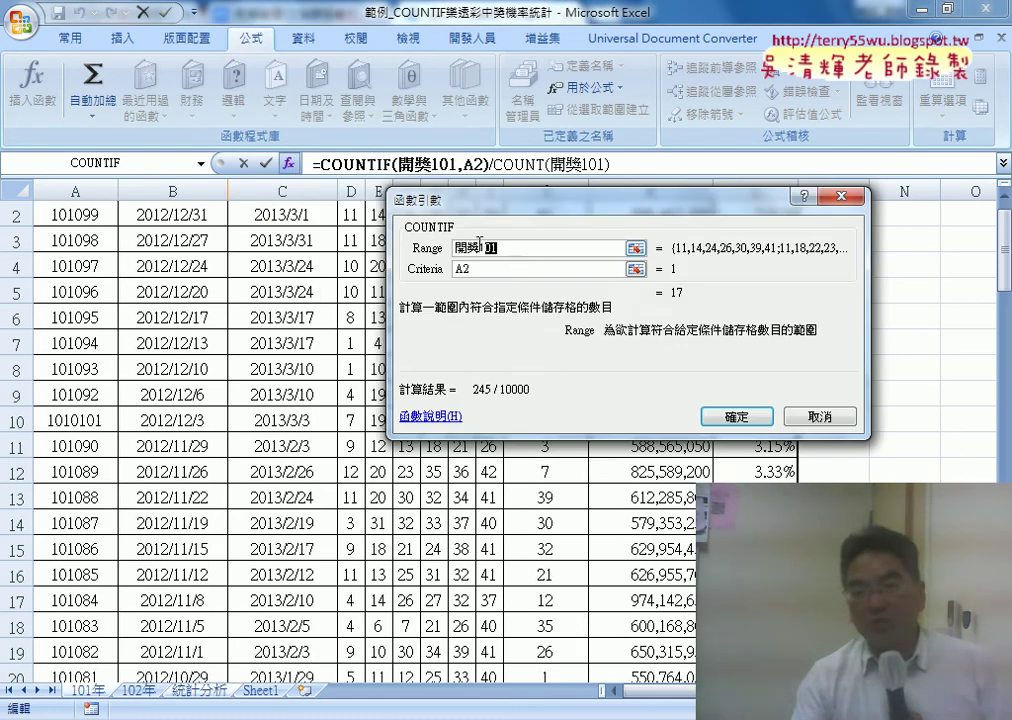
double_click(509, 254)
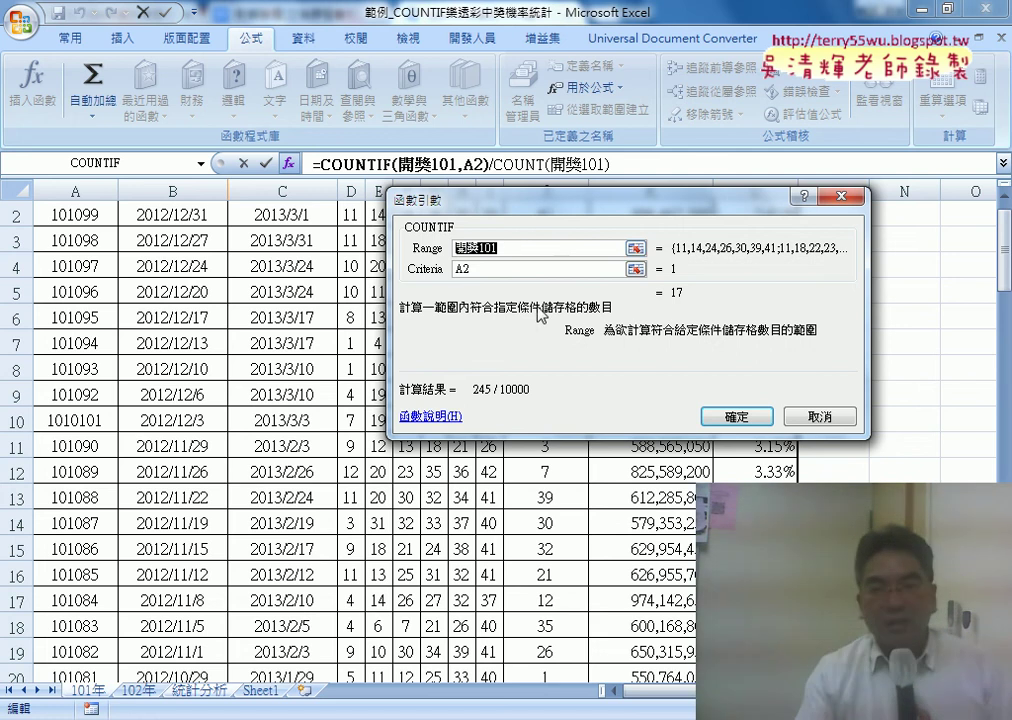
left_click(736, 416)
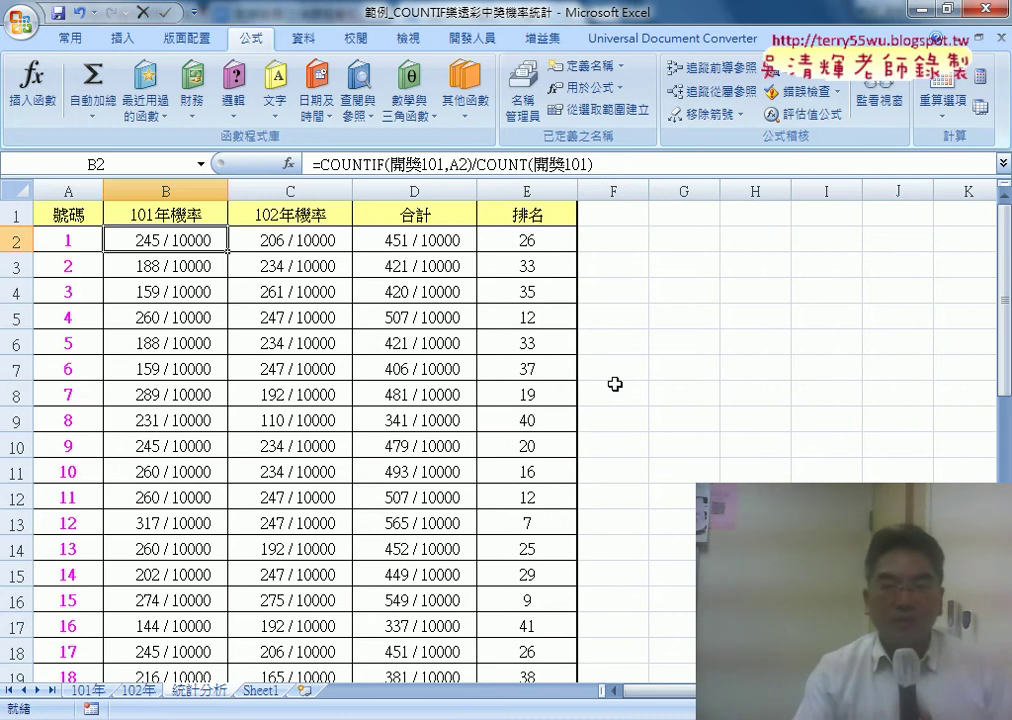
- Check the C2, D2 and RANK E2 formulas, then close the workbook
left_click(322, 242)
left_click(418, 242)
left_click(527, 240)
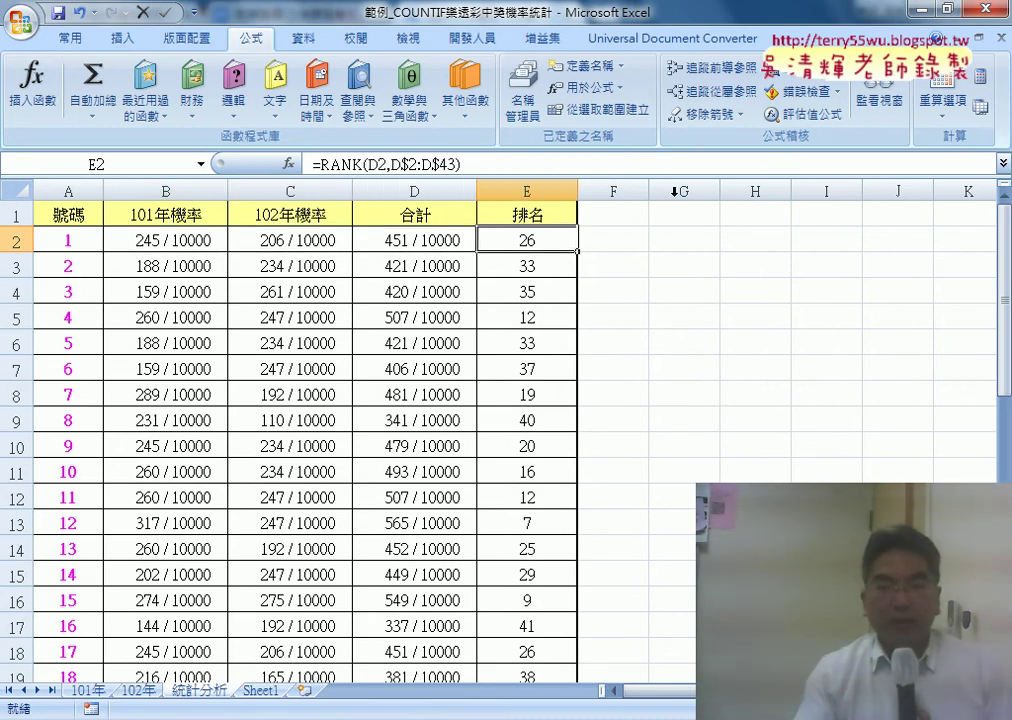
left_click(979, 12)
left_click(578, 420)
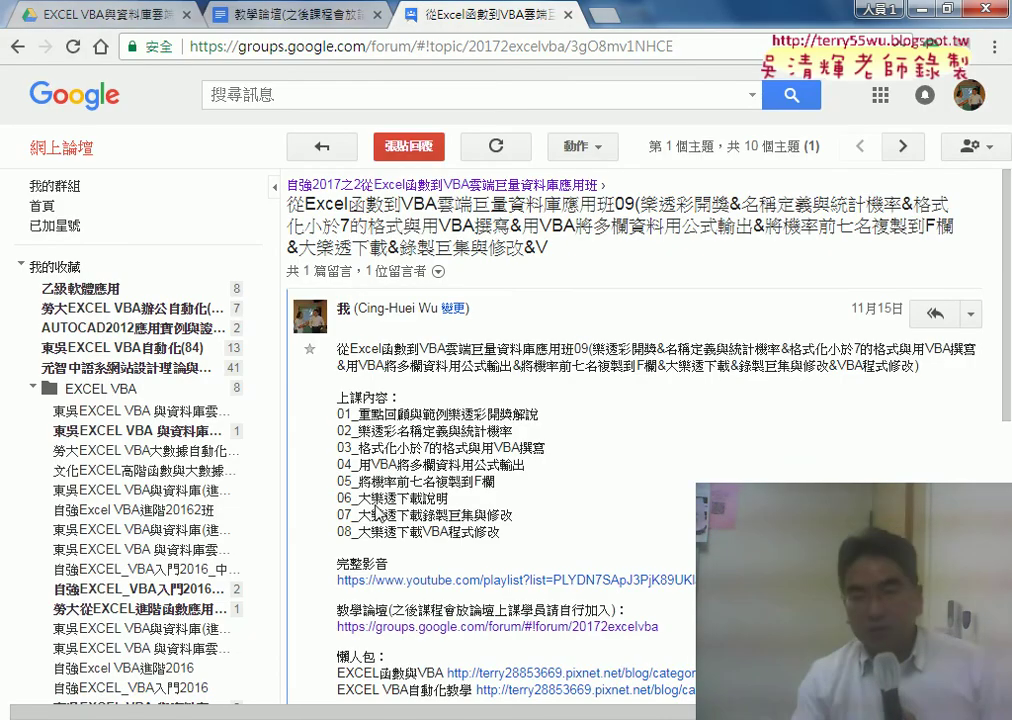
- Highlight the 樂透下載說明 line, then switch to the Google Drive course folder
left_click_drag(371, 505, 449, 505)
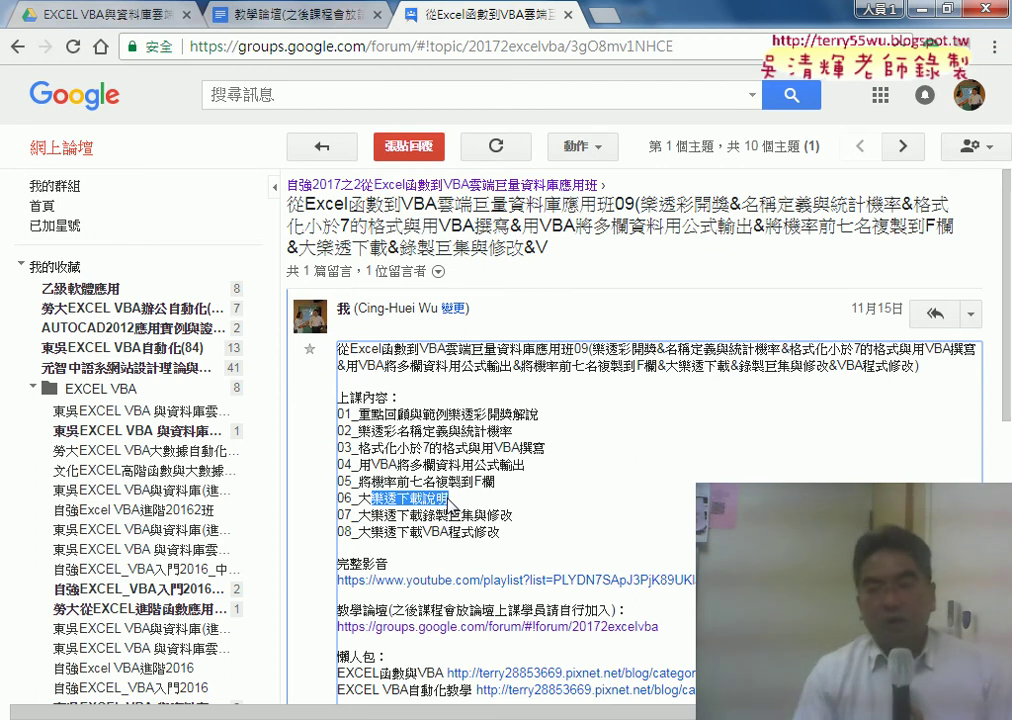
left_click(100, 13)
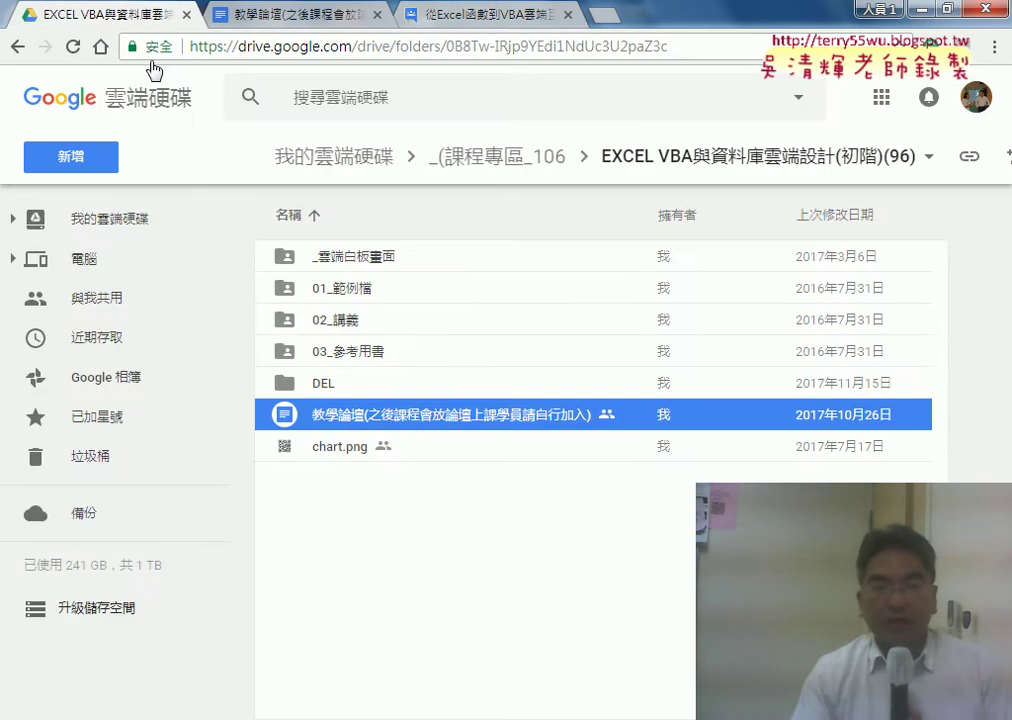
- Go through _雲端白板畫面 and 04_數學函數 to open the 大樂特歷史資料下載 document
double_click(360, 264)
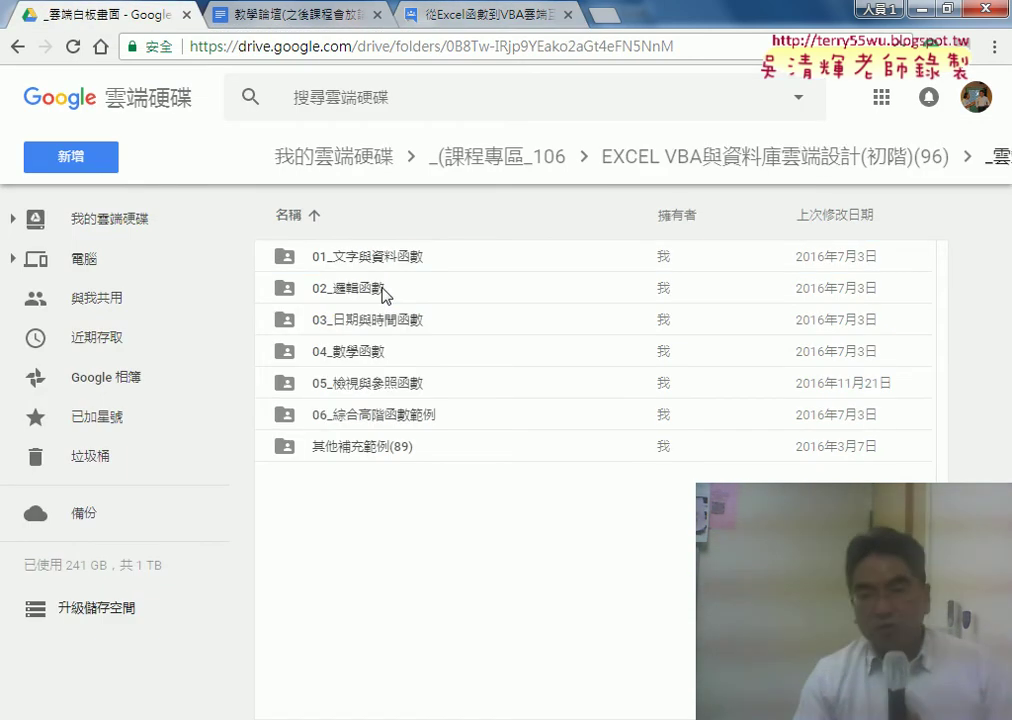
double_click(385, 352)
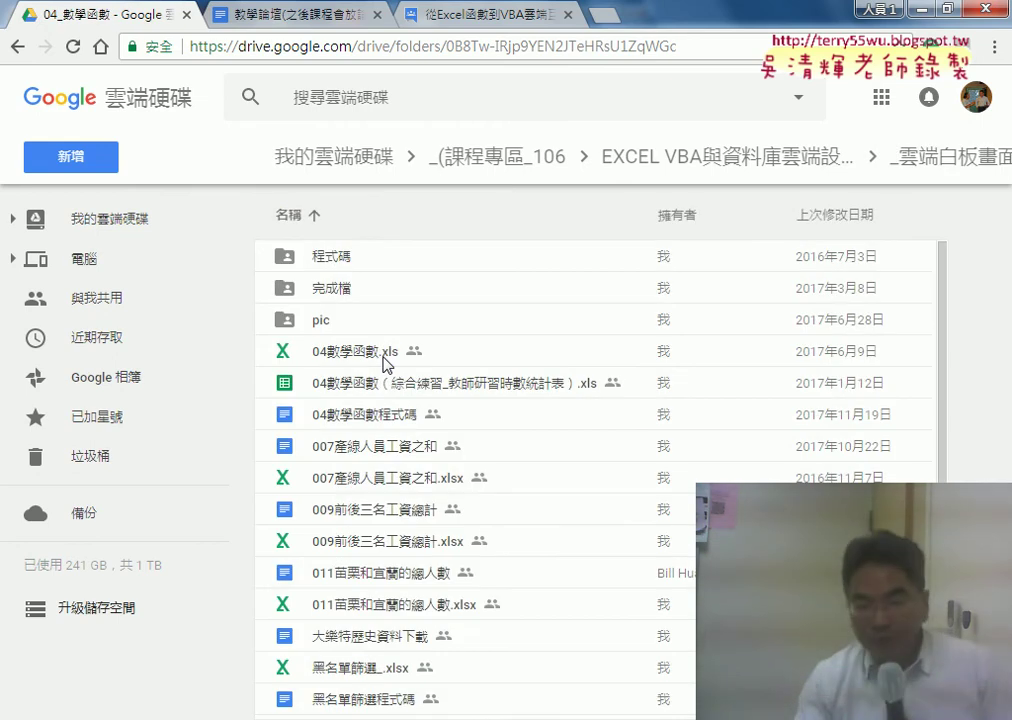
double_click(398, 640)
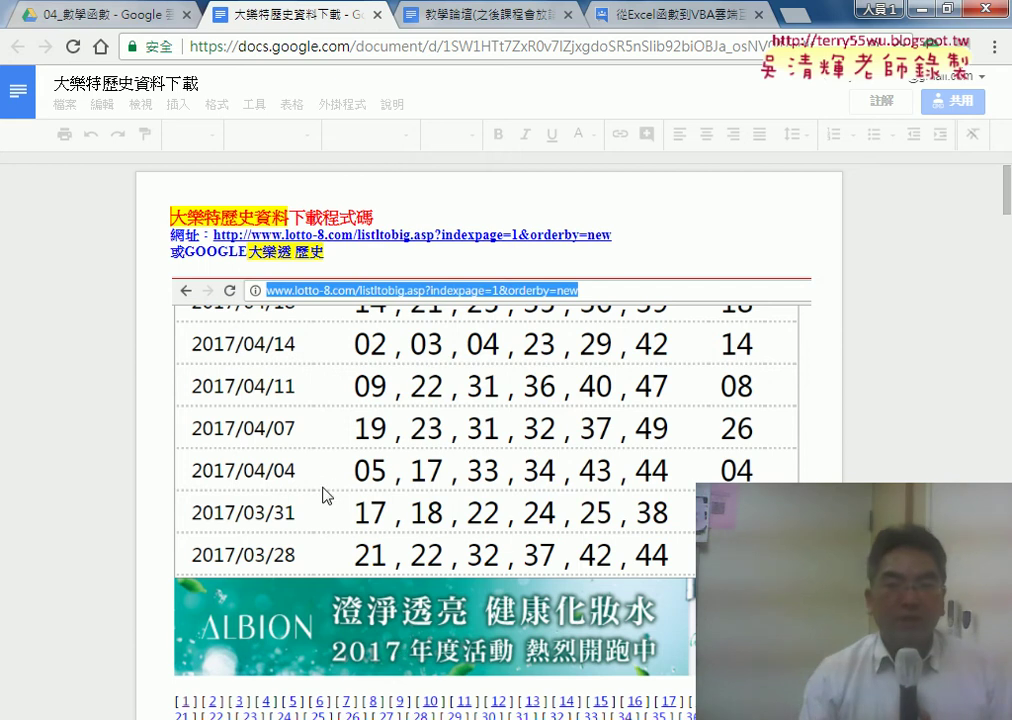
- Open the doc's lotto-8.com link in a new tab and switch to it
left_click(392, 235)
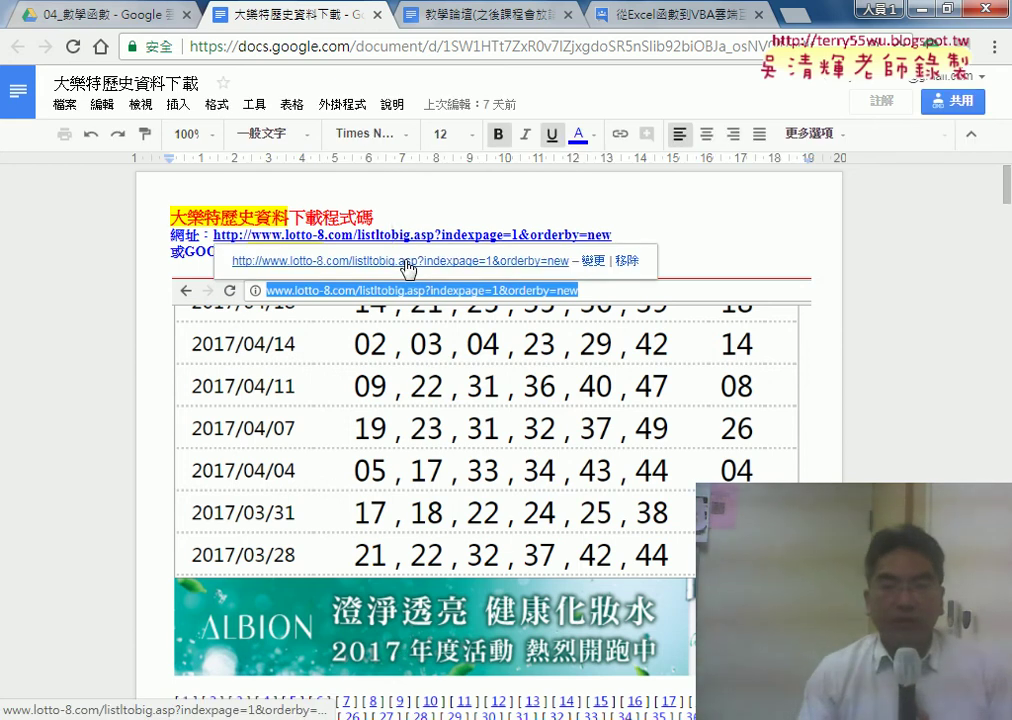
left_click(405, 260)
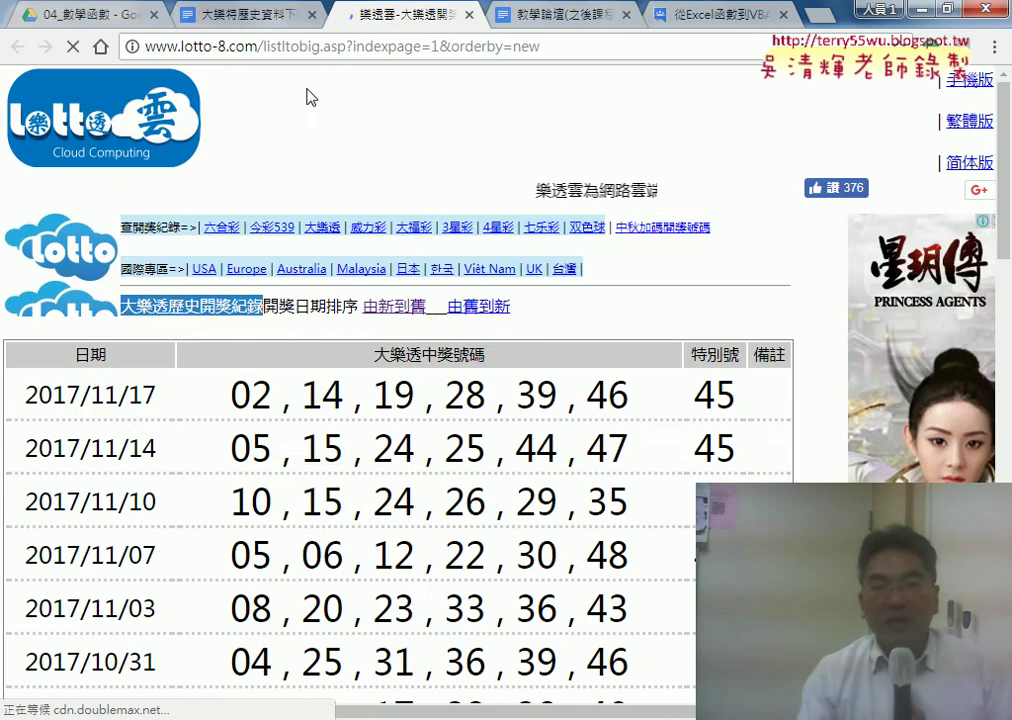
left_click(282, 28)
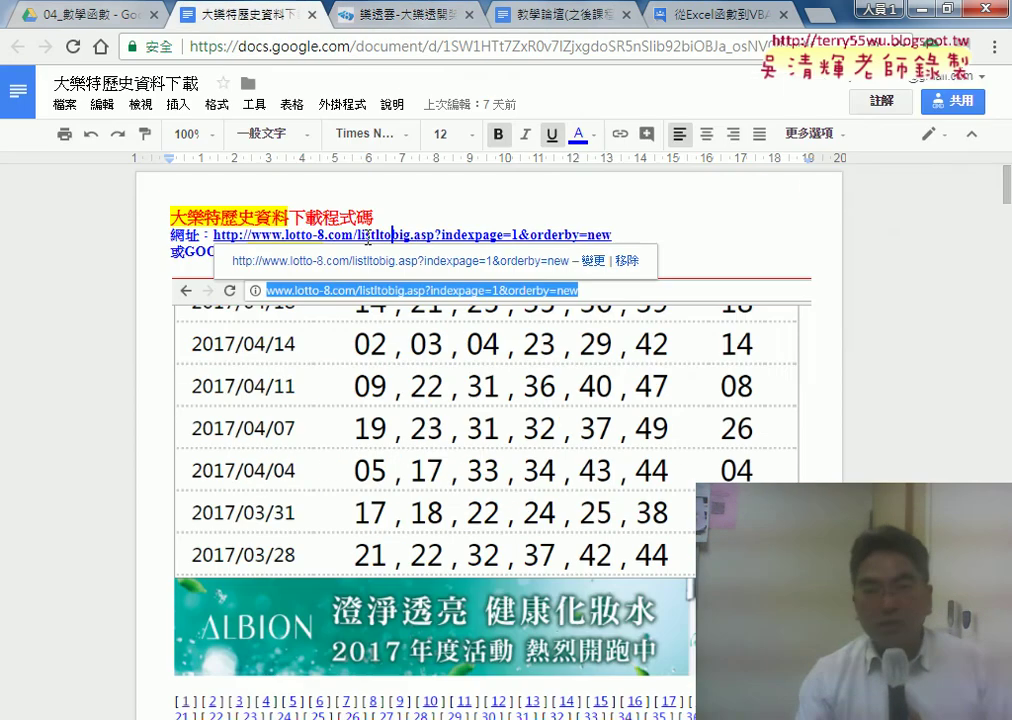
key("ctrl+Tab")
- Select the first draw's date and winning numbers on the results page
scroll(463, 356, "down", 3)
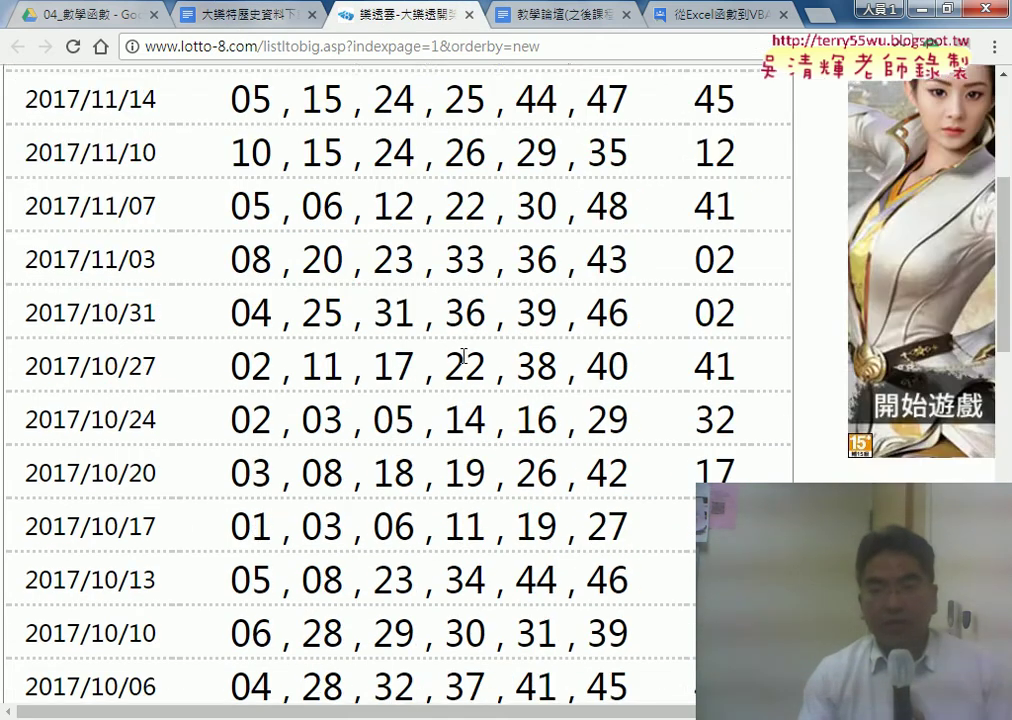
scroll(463, 356, "down", 8)
scroll(463, 356, "down", 1)
scroll(463, 356, "up", 8)
scroll(465, 366, "up", 3)
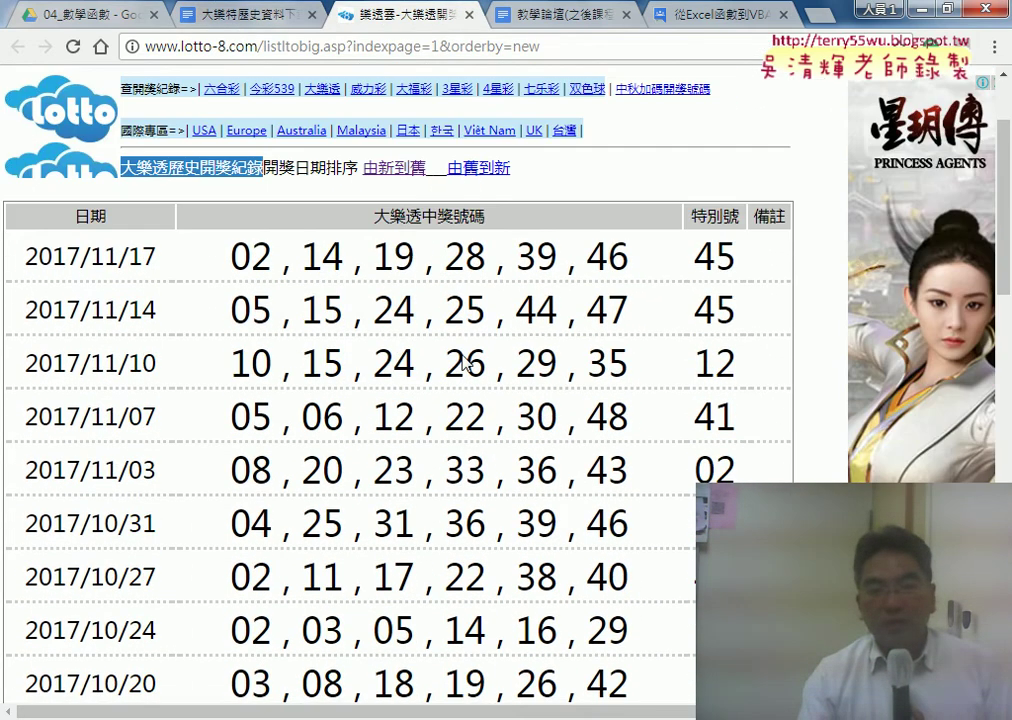
scroll(465, 366, "up", 1)
left_click_drag(38, 296, 157, 297)
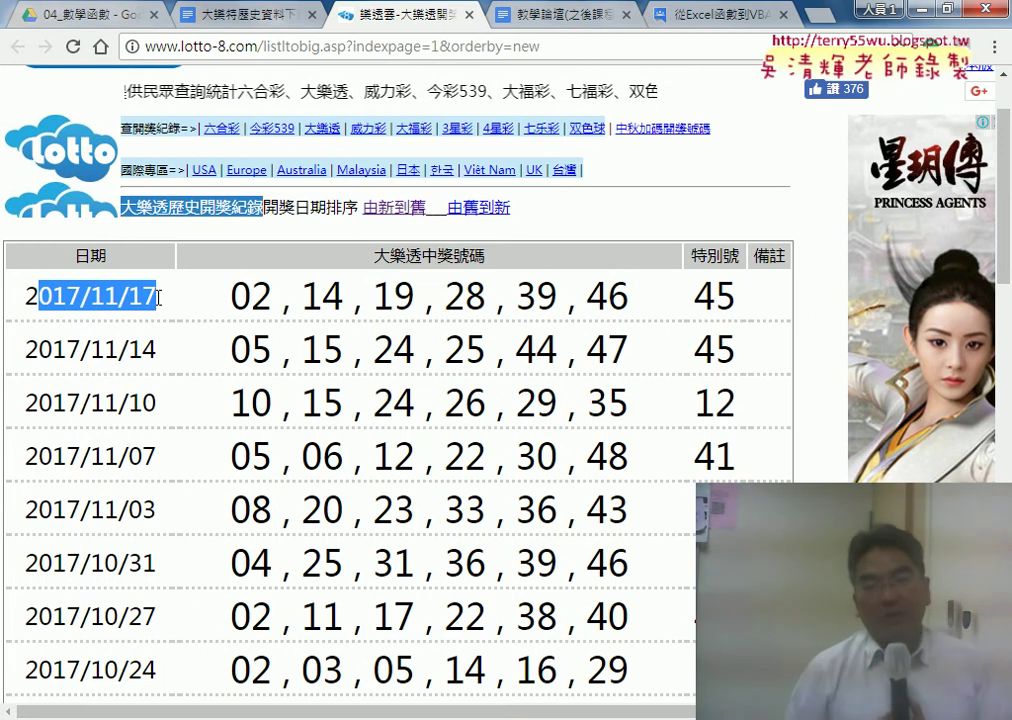
left_click_drag(230, 296, 736, 308)
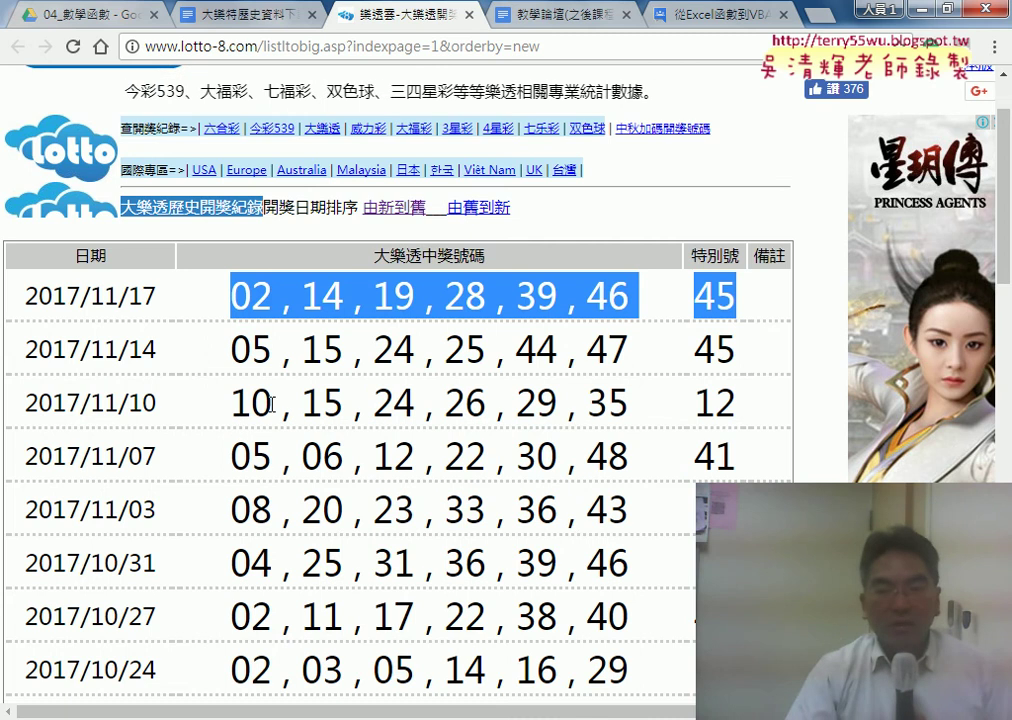
- Scroll to the page bottom and highlight the [1]–[49] result page links
scroll(244, 341, "down", 5)
scroll(271, 415, "down", 3)
scroll(266, 402, "down", 3)
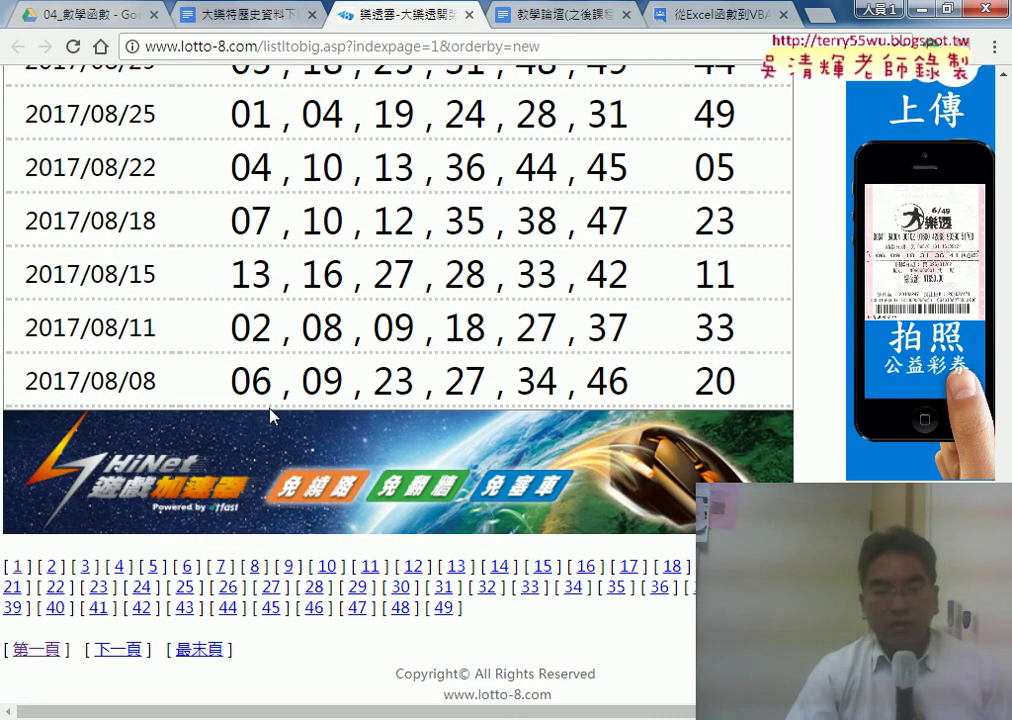
left_click_drag(476, 619, 15, 569)
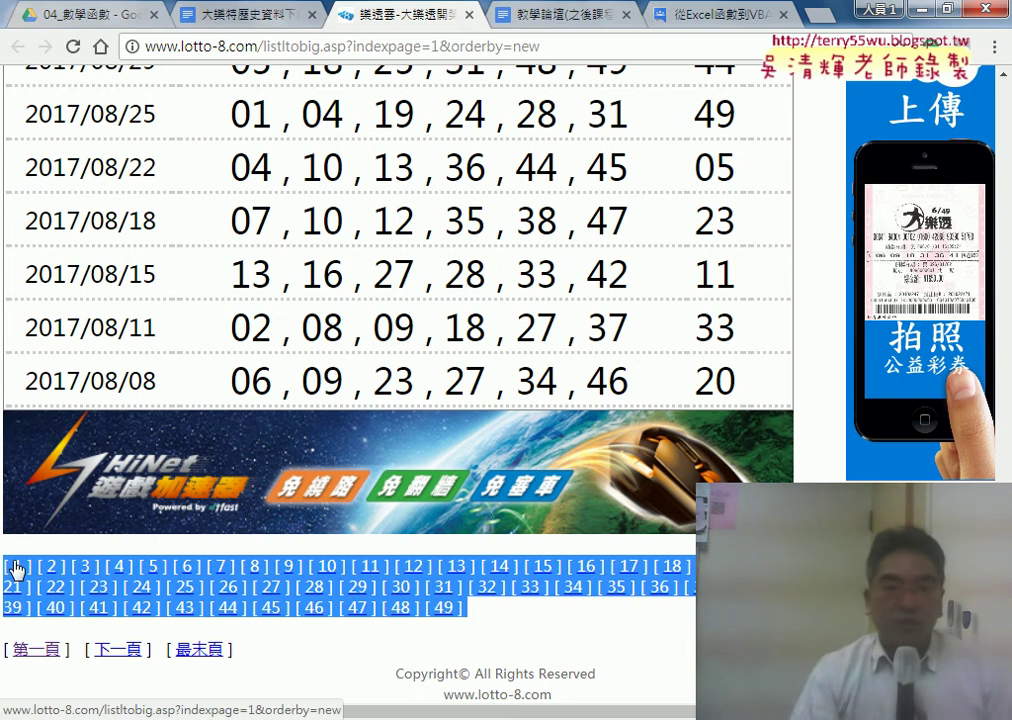
- Highlight the site path and page number 1 in the lotto-8 address
left_click(452, 50)
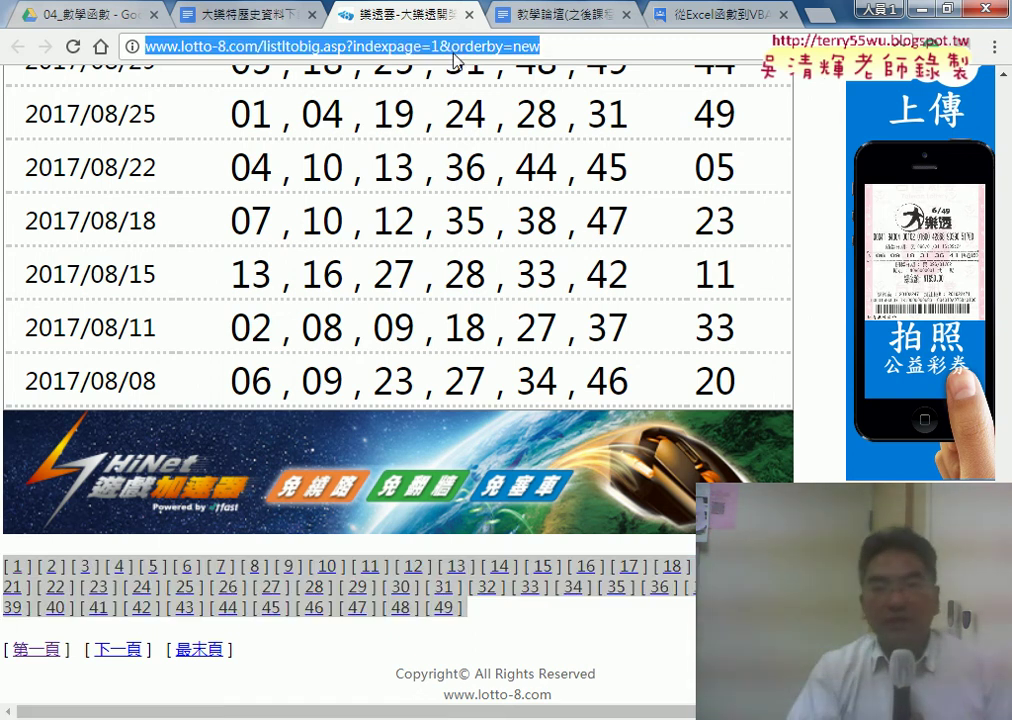
left_click(456, 48)
left_click_drag(433, 48, 440, 50)
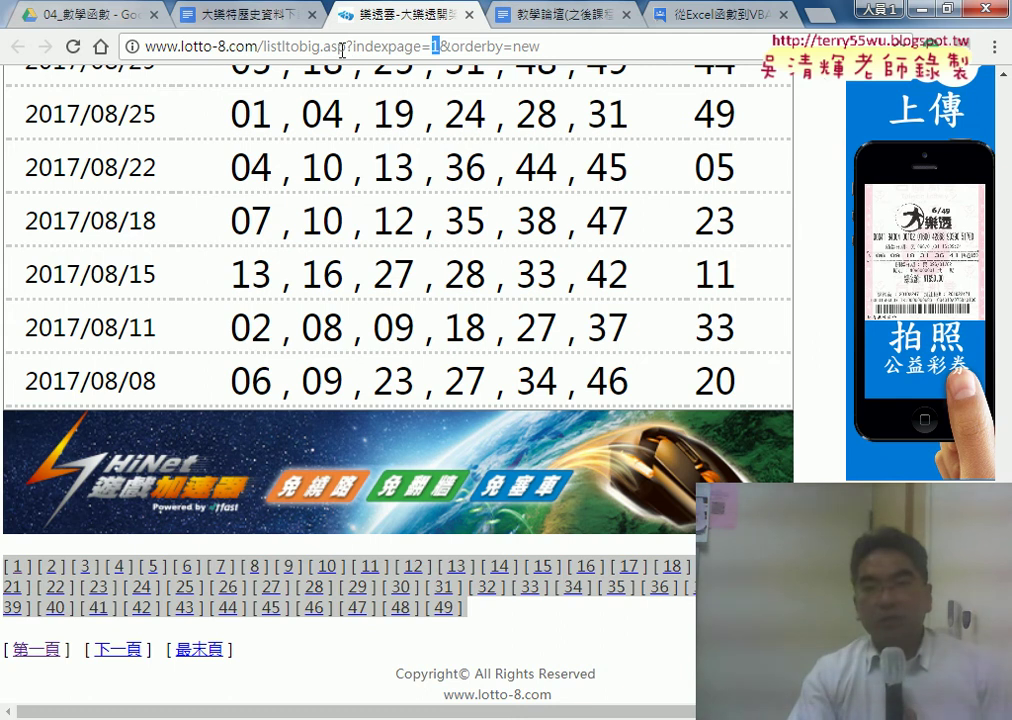
left_click_drag(343, 46, 166, 46)
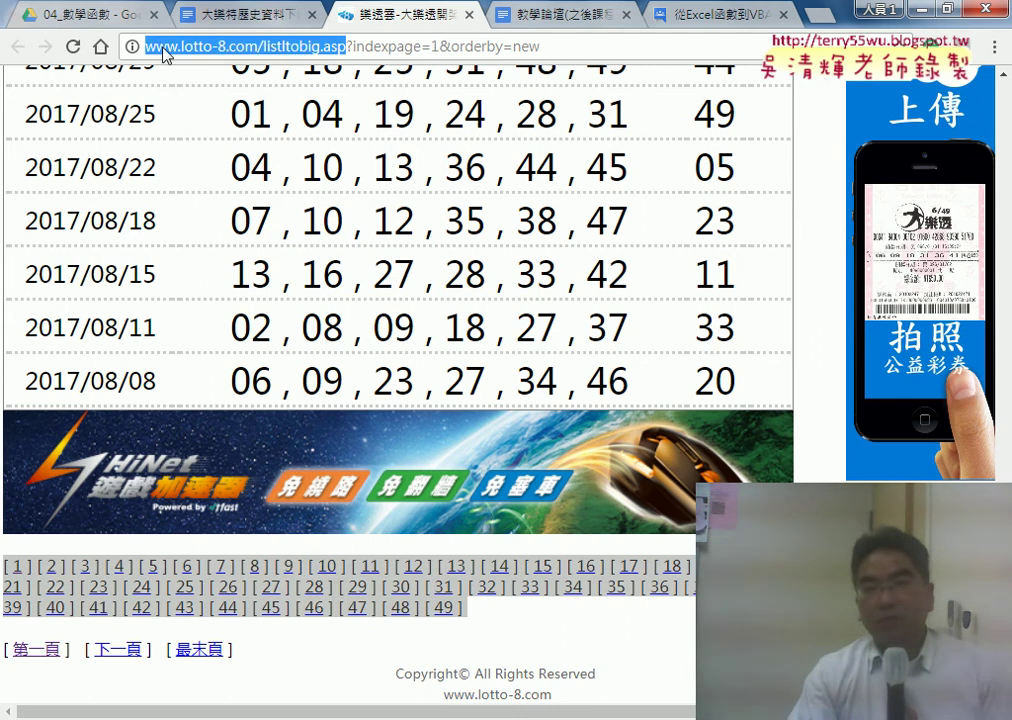
left_click(264, 47)
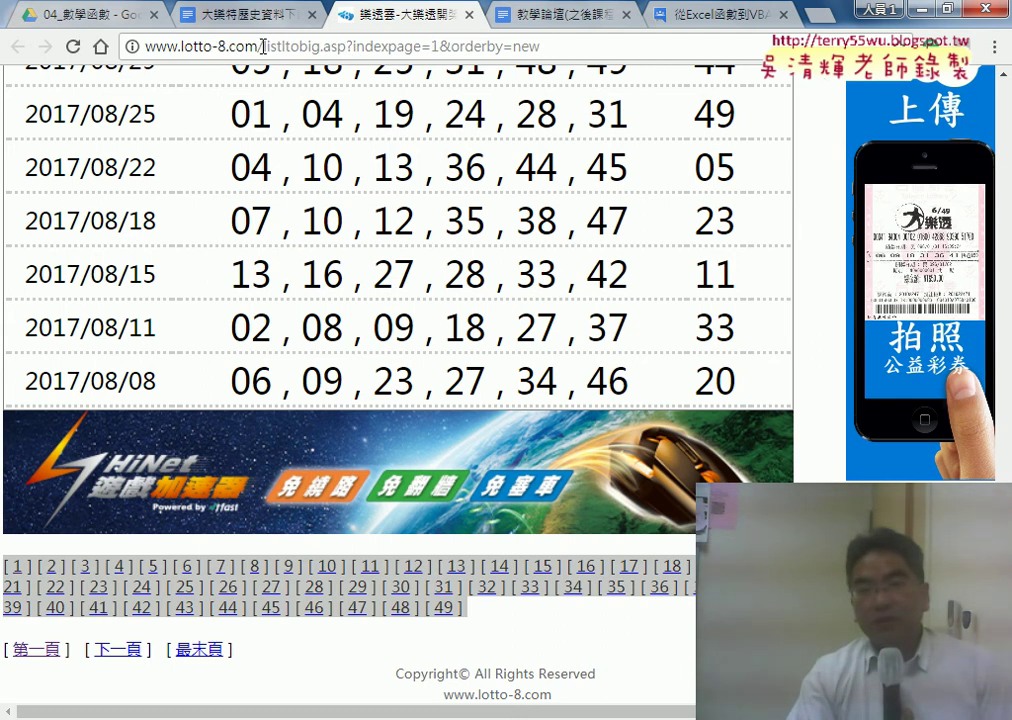
left_click(355, 46)
- Highlight the ?indexpage=1&orderby=new query, then open developer tools with F12
left_click_drag(419, 50, 431, 51)
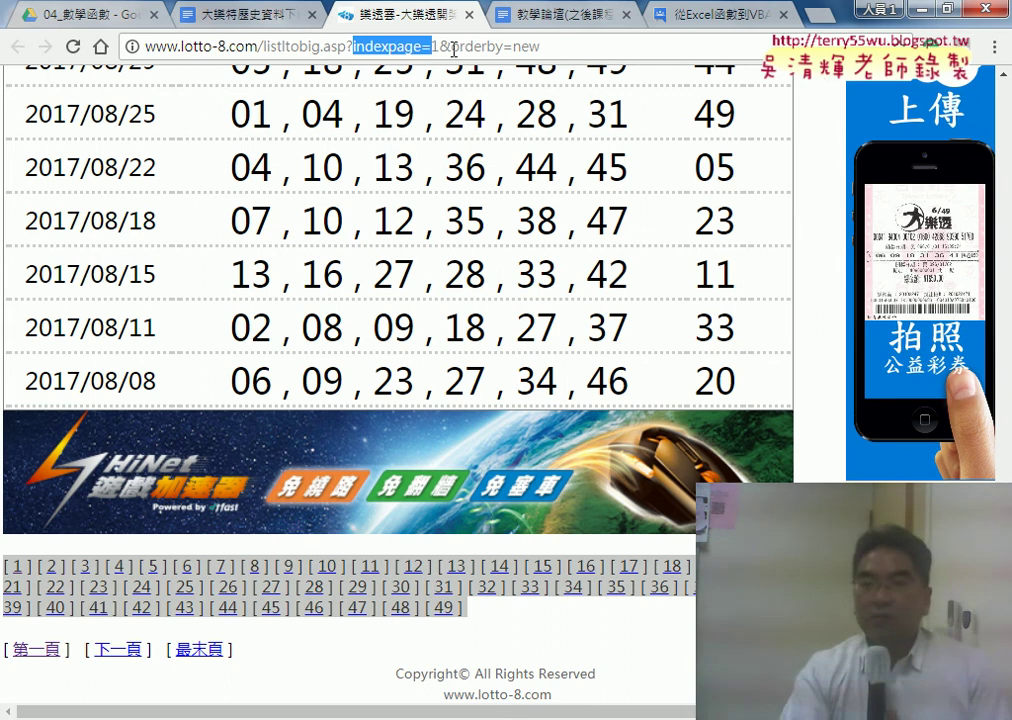
left_click_drag(452, 50, 560, 52)
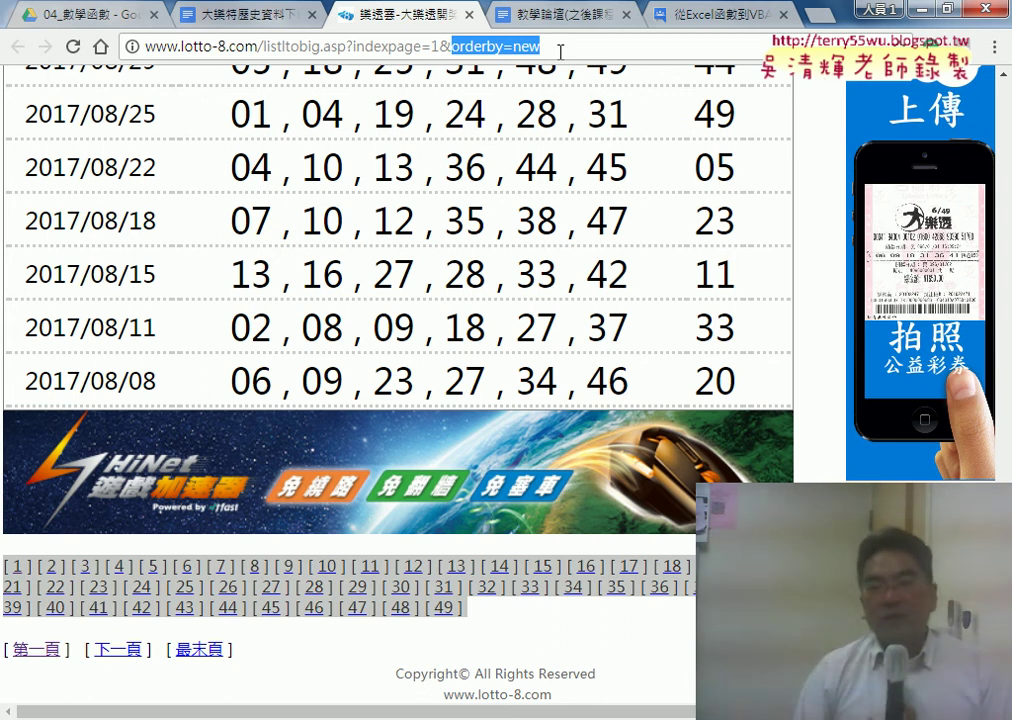
double_click(437, 47)
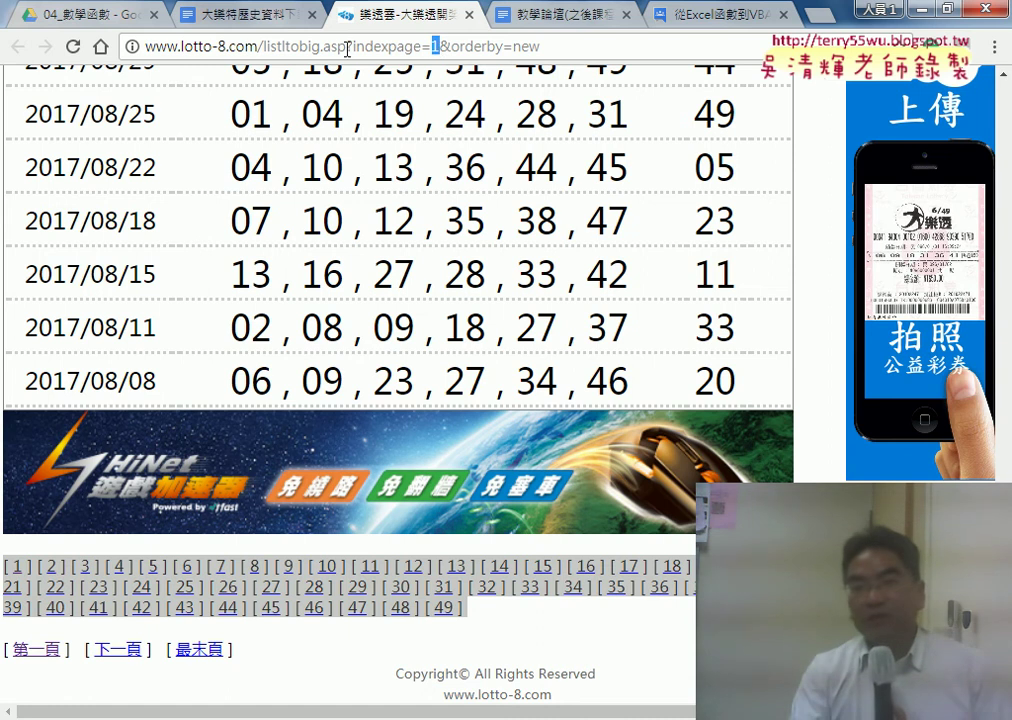
left_click_drag(347, 47, 561, 48)
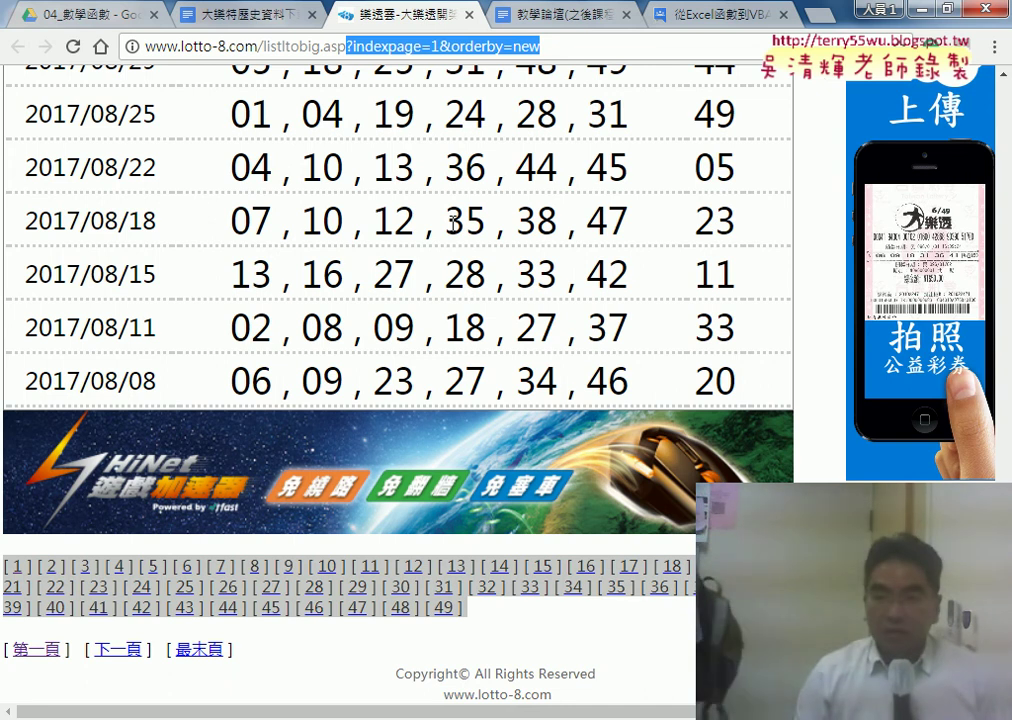
key("F12")
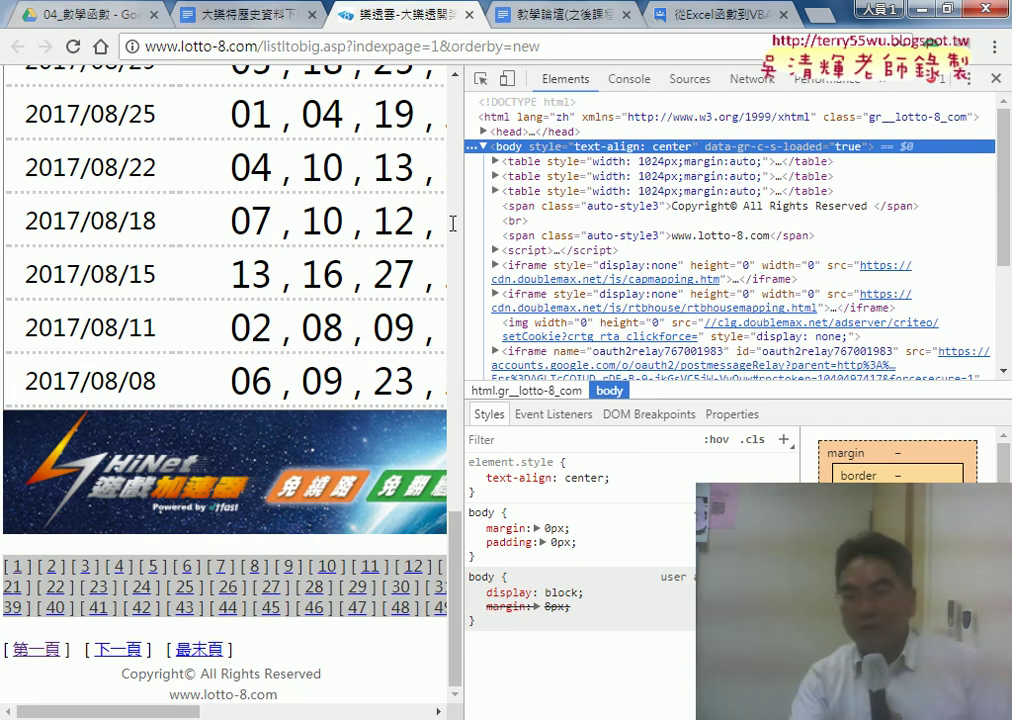
- Inspect the HTML cell holding the 2017/08/22 draw date
scroll(737, 270, "down", 3)
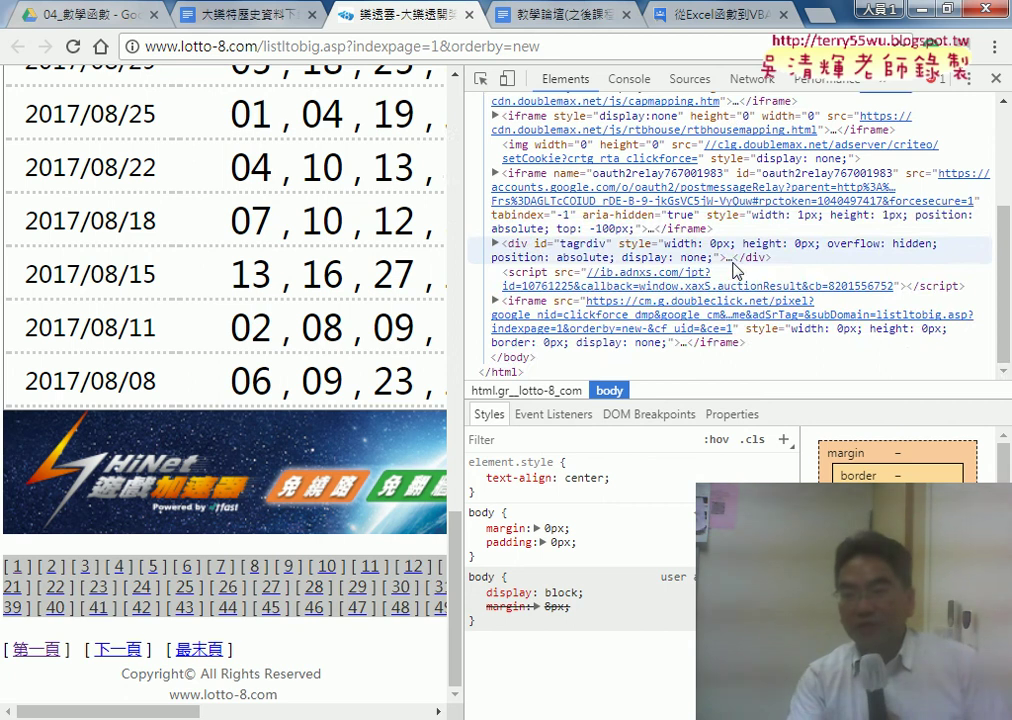
scroll(737, 270, "up", 5)
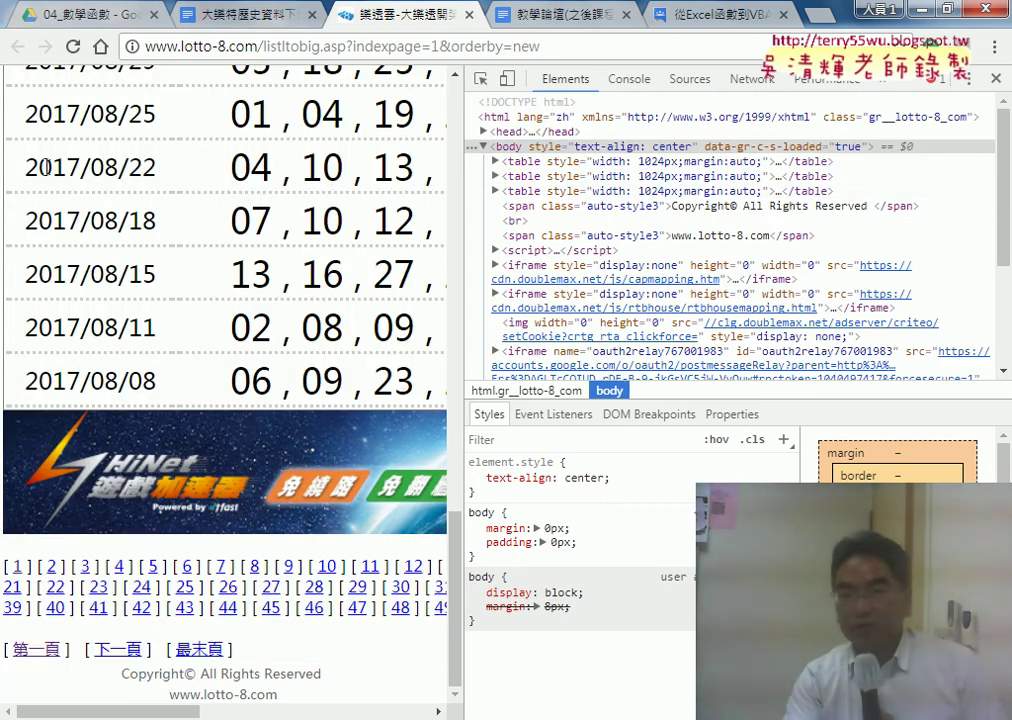
left_click_drag(38, 167, 170, 174)
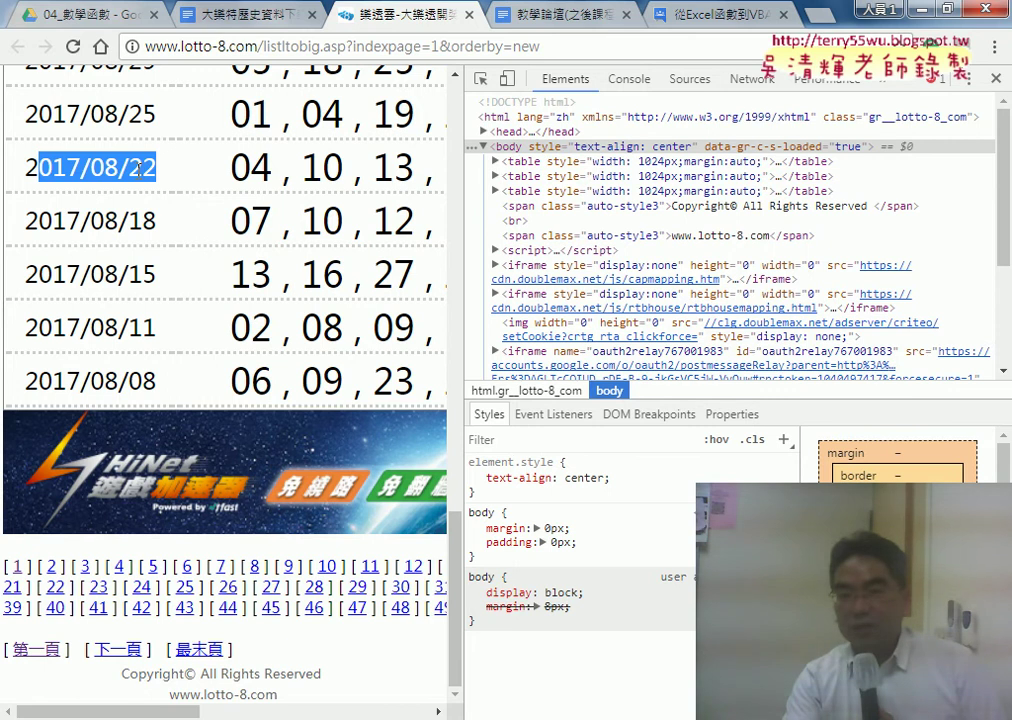
right_click(140, 170)
left_click(131, 266)
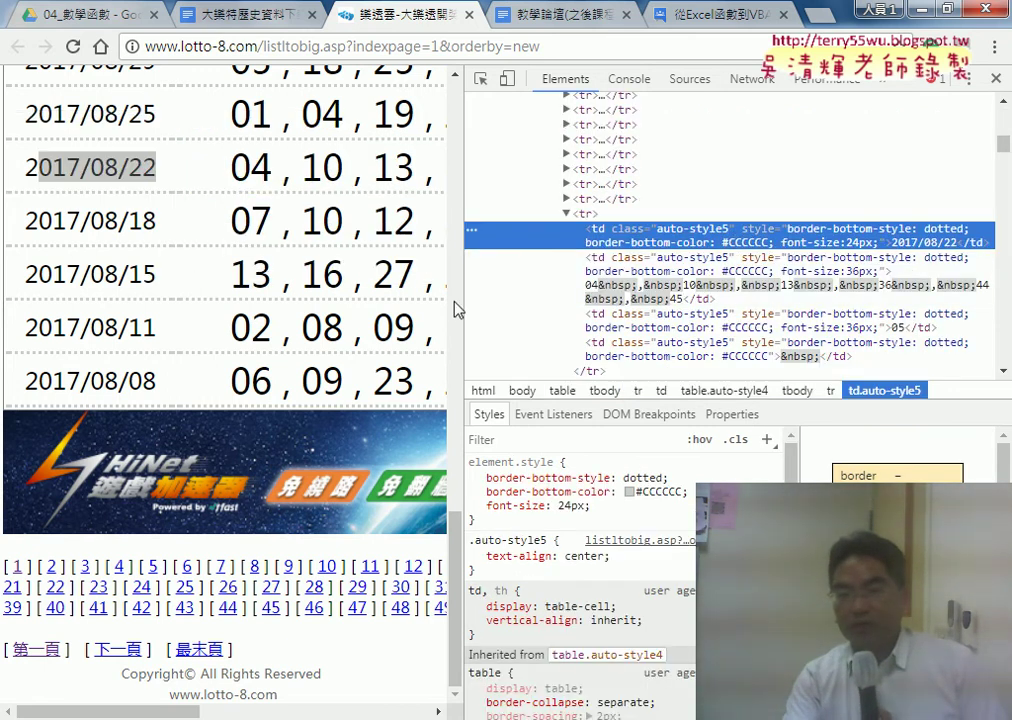
left_click_drag(464, 322, 737, 316)
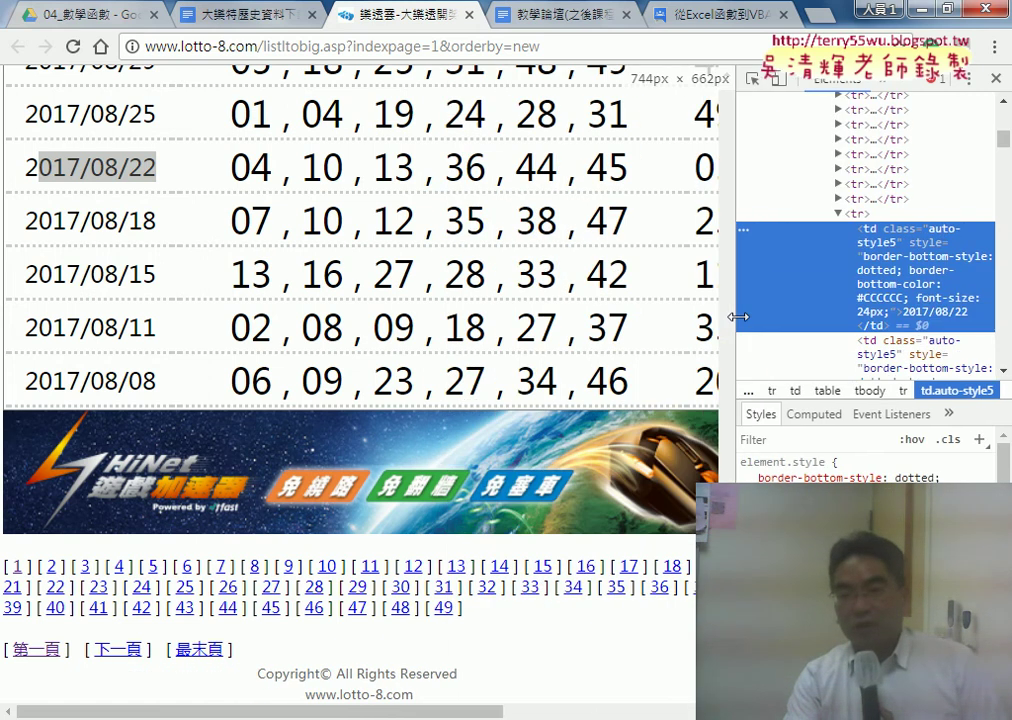
- Inspect the td.auto-style5 cell with the 2017/11/17 numbers, then close the lotto tab
scroll(242, 345, "up", 15)
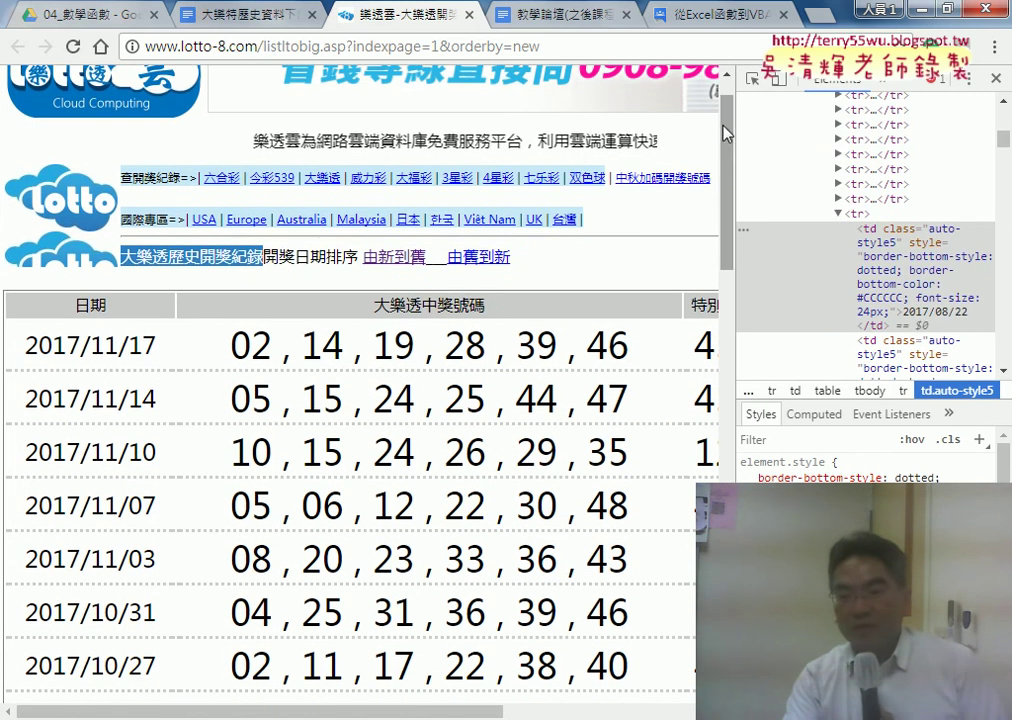
left_click_drag(235, 345, 628, 345)
right_click(520, 347)
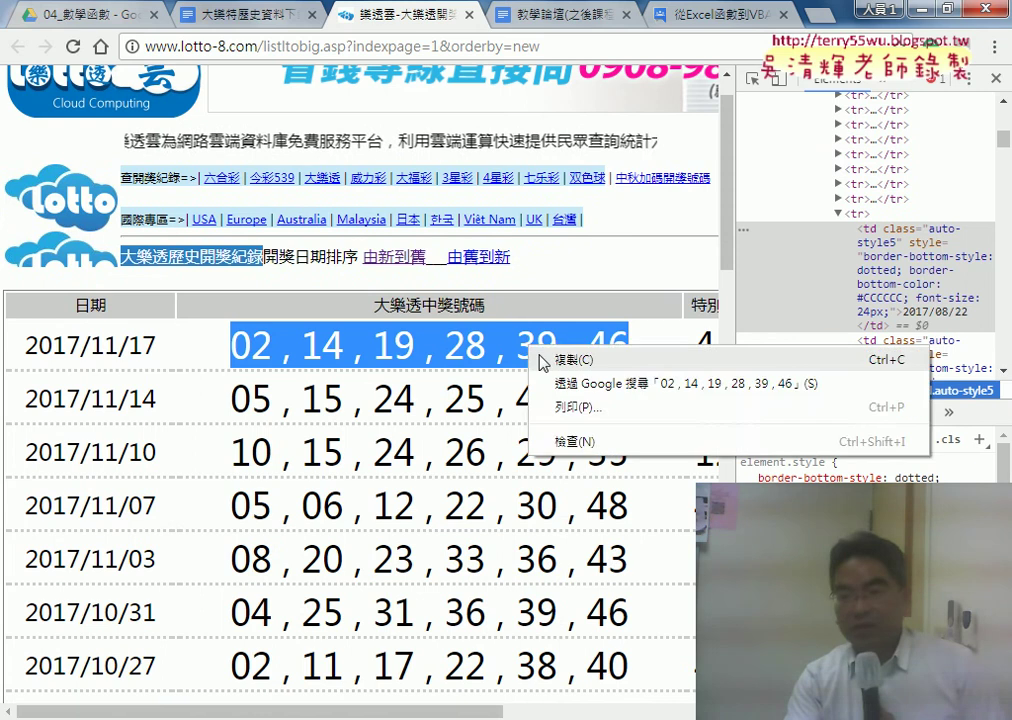
left_click(555, 357)
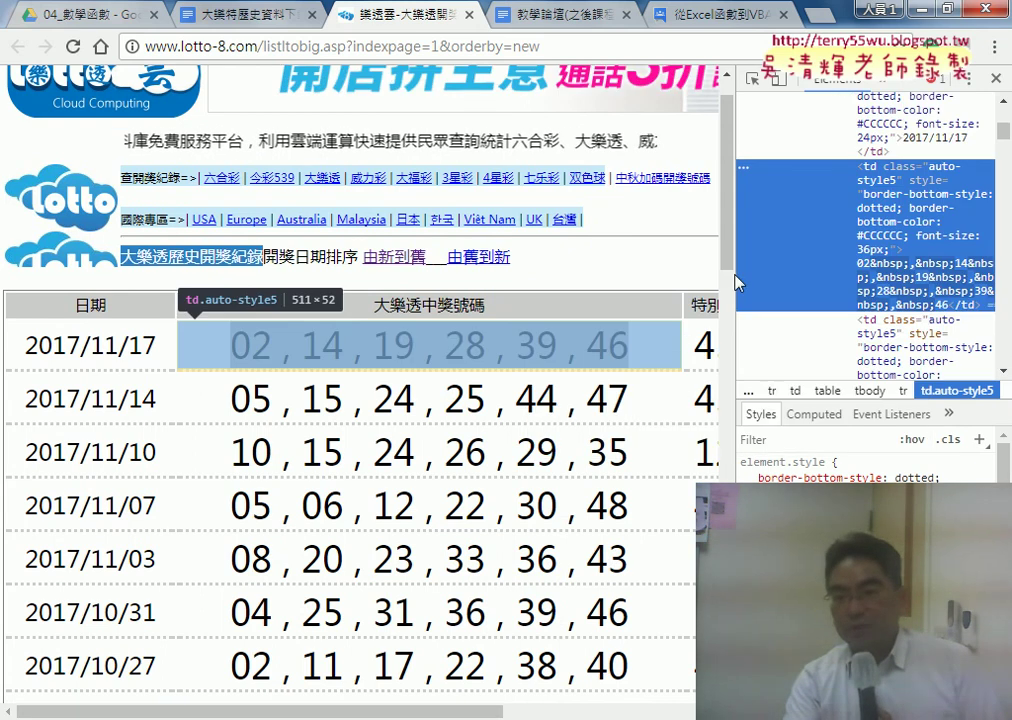
left_click_drag(737, 274, 515, 274)
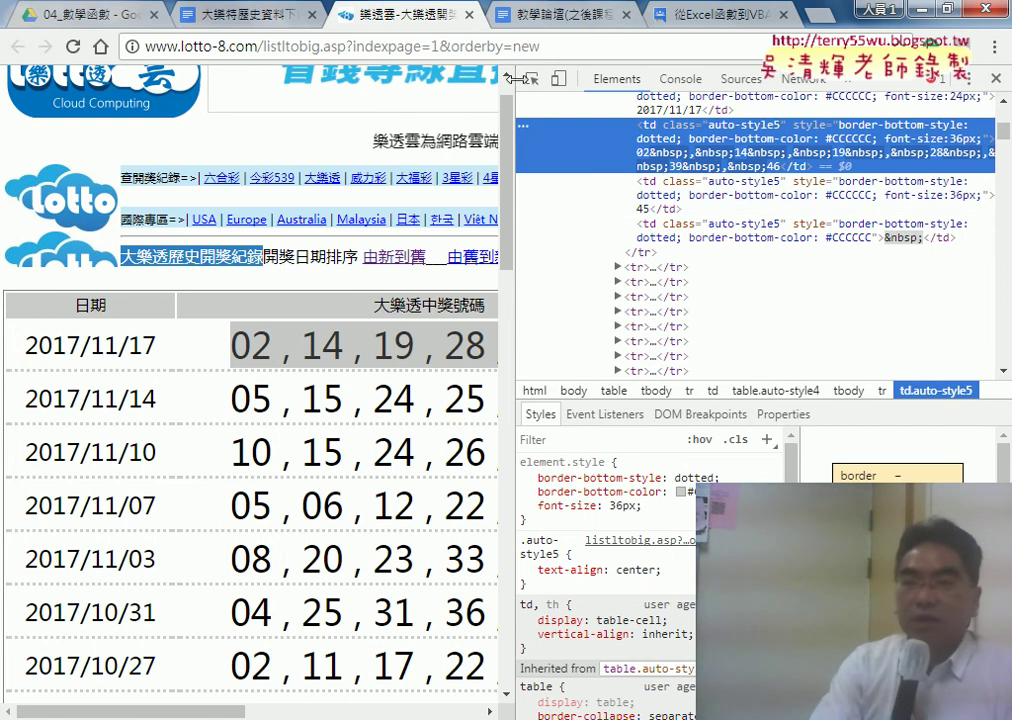
left_click(468, 15)
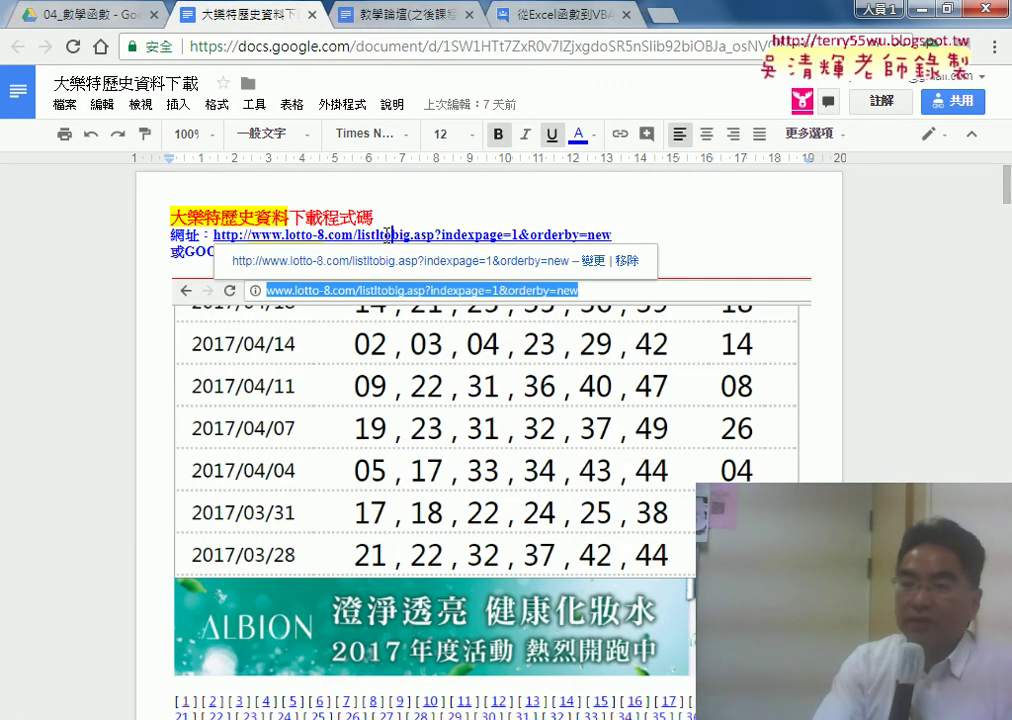
- Scroll through the VBA macro code, noting the URL page number, down to 快速刪除多餘欄名列
scroll(824, 293, "down", 3)
scroll(824, 293, "down", 3)
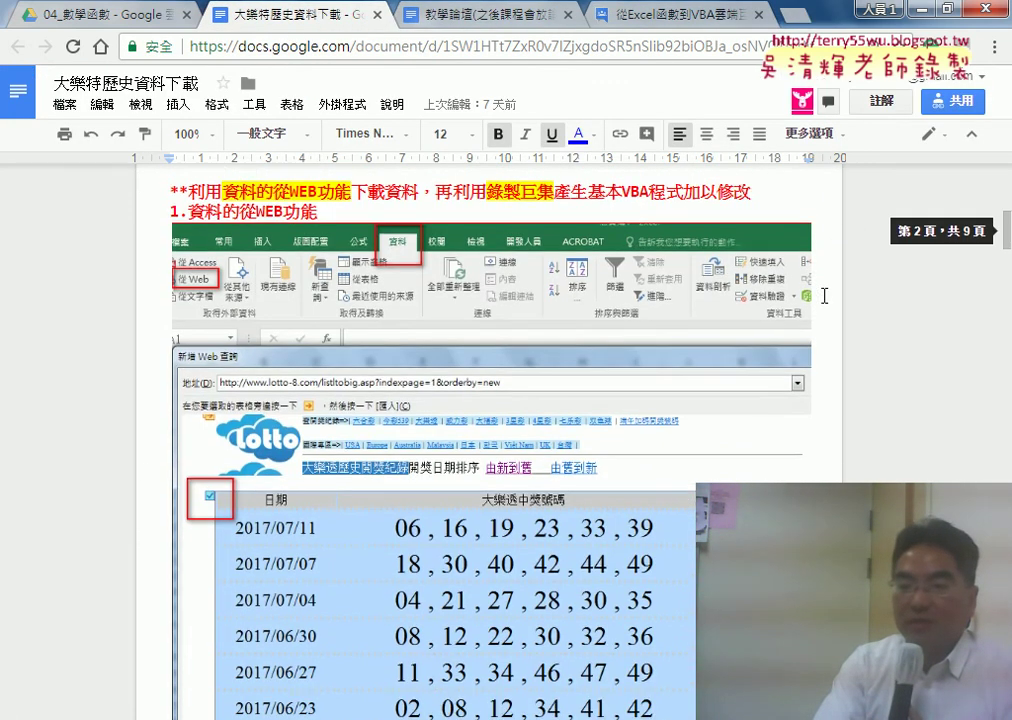
scroll(827, 293, "down", 4)
scroll(827, 293, "down", 2)
scroll(535, 271, "down", 2)
scroll(476, 277, "up", 3)
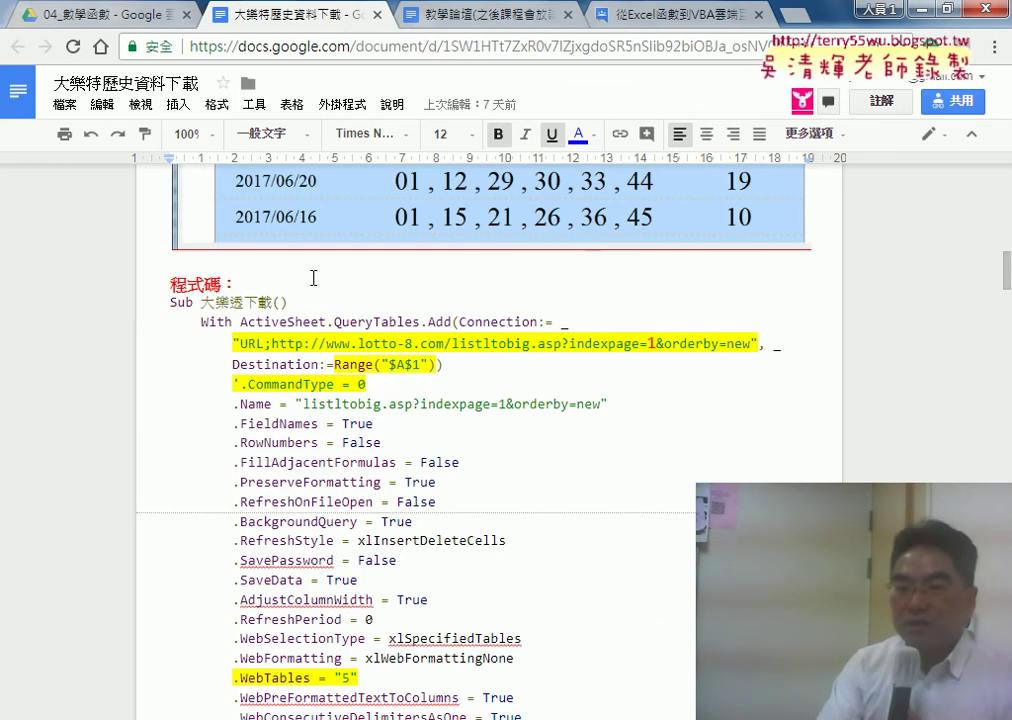
left_click(650, 343)
scroll(663, 374, "down", 4)
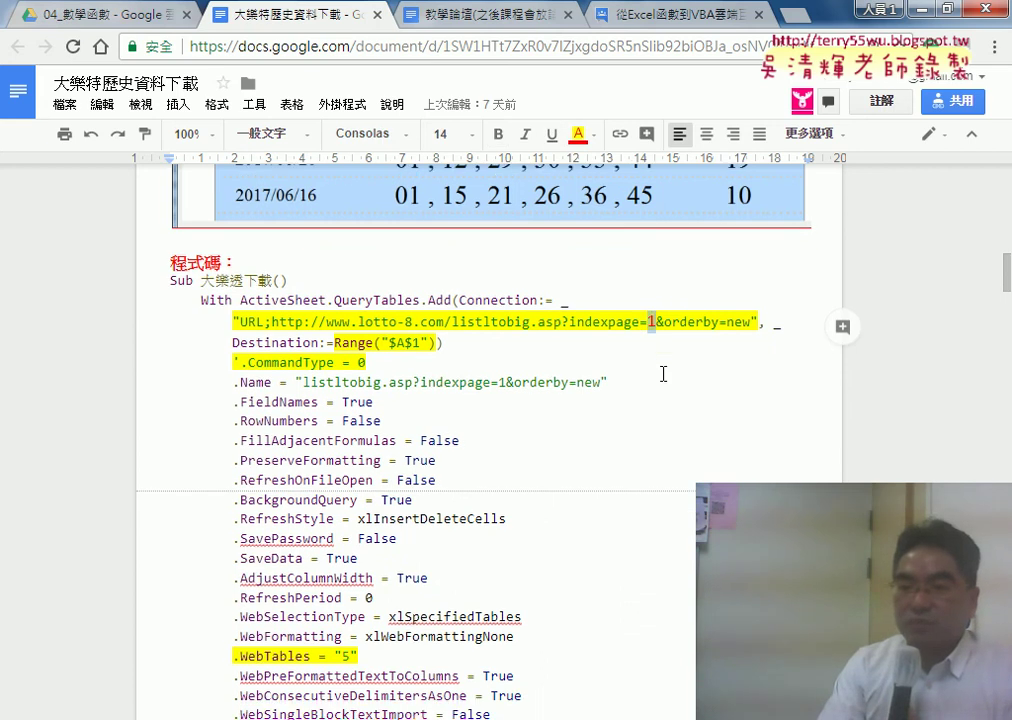
scroll(663, 374, "up", 1)
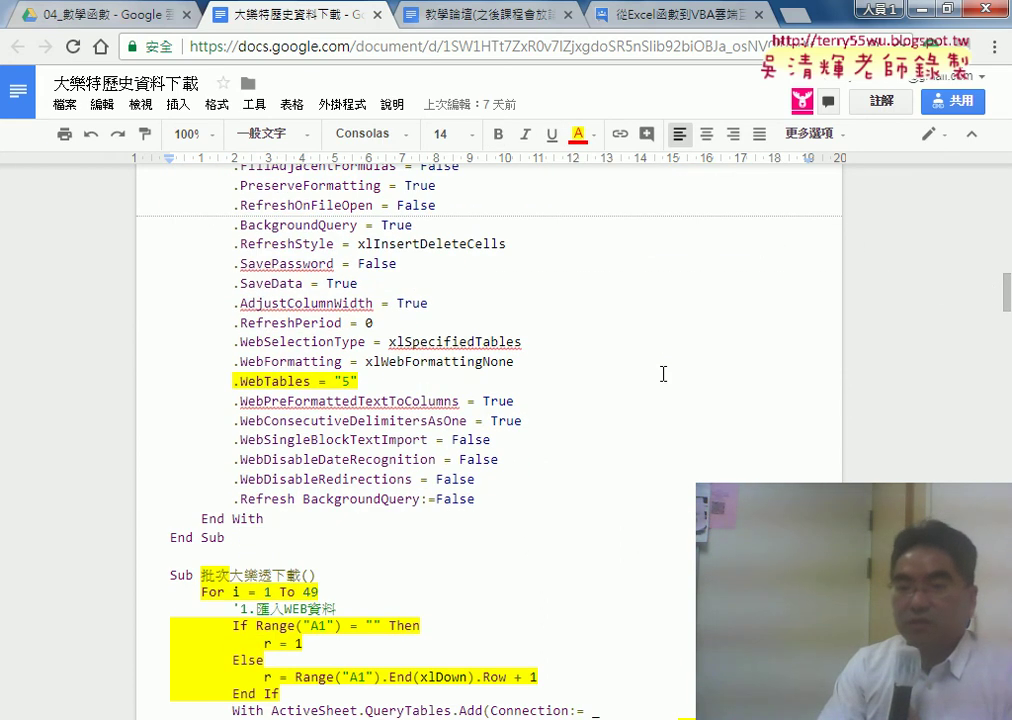
scroll(630, 382, "down", 2)
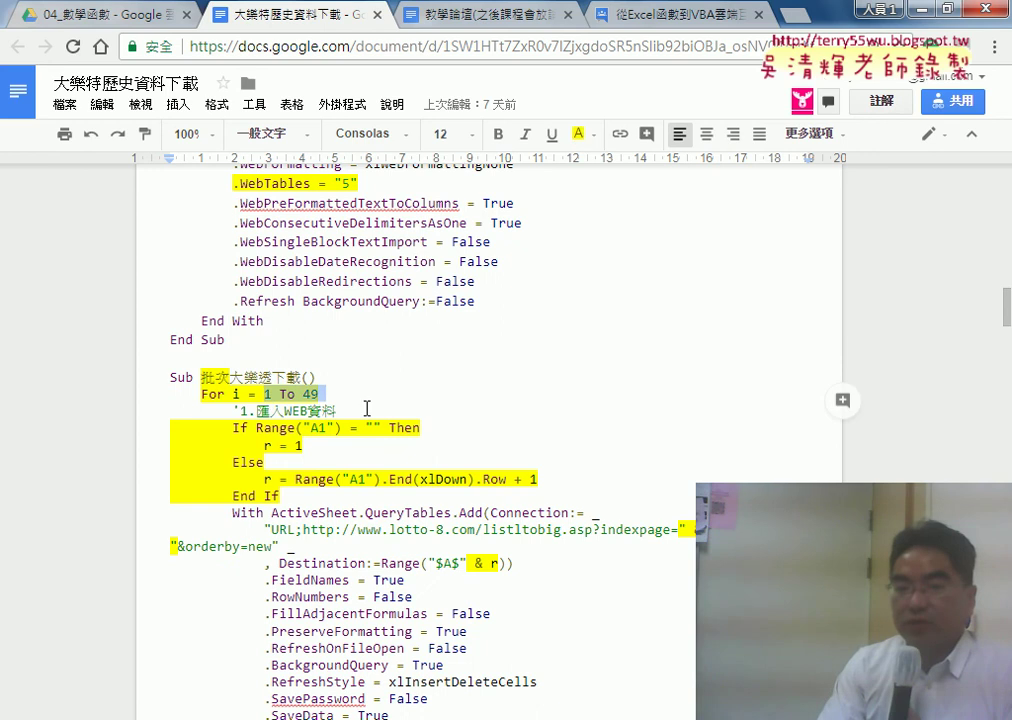
scroll(367, 408, "down", 4)
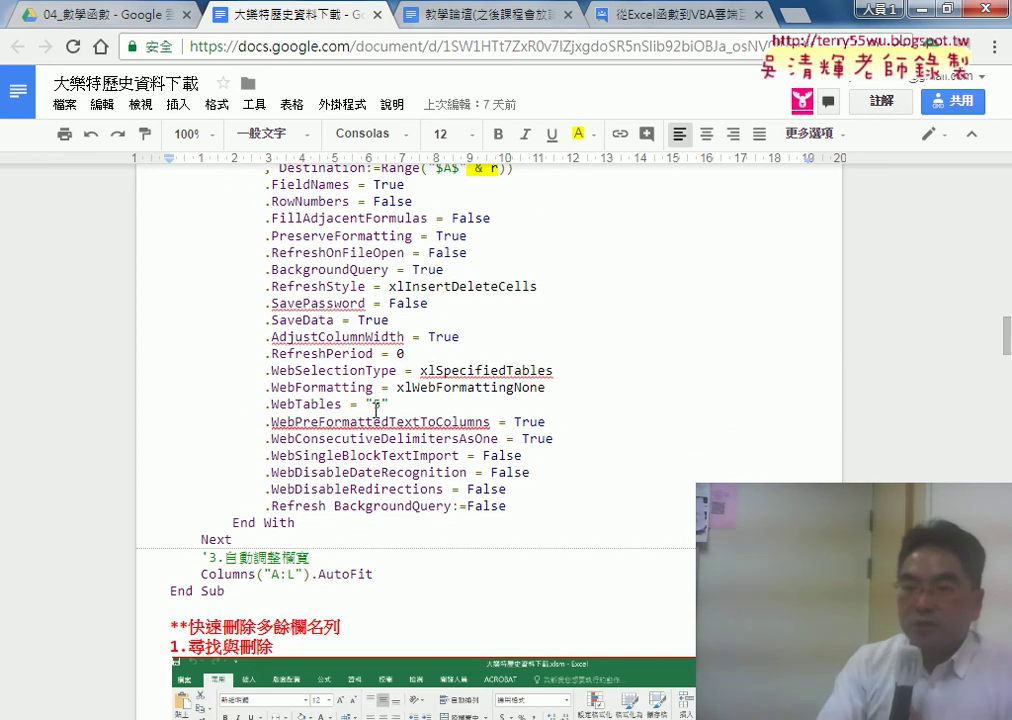
scroll(377, 410, "down", 4)
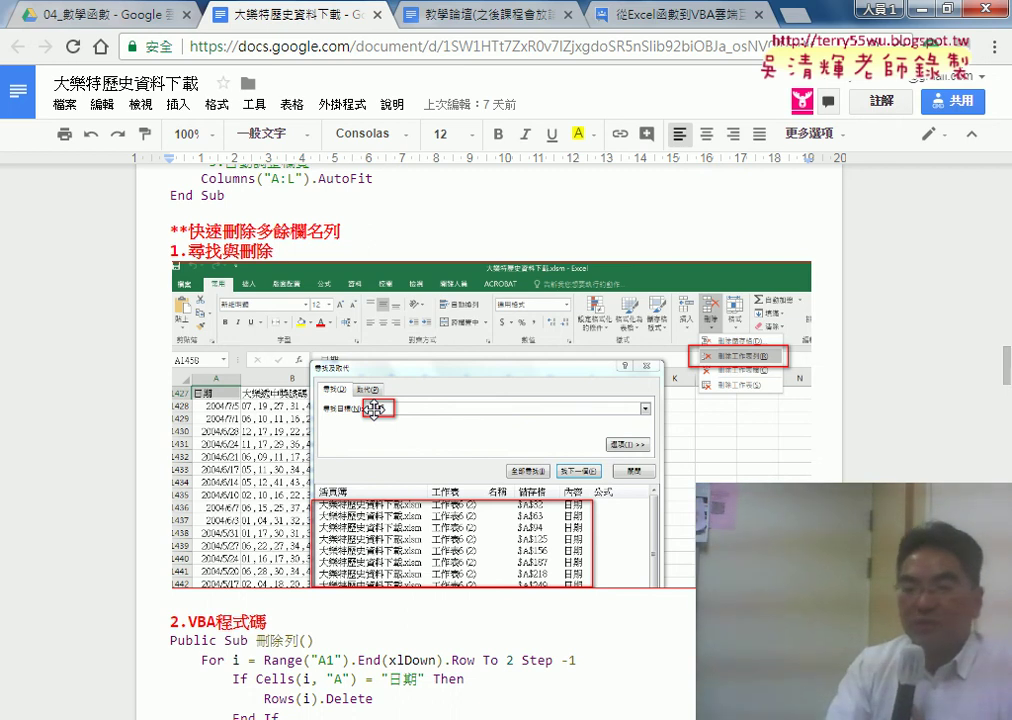
scroll(374, 409, "down", 2)
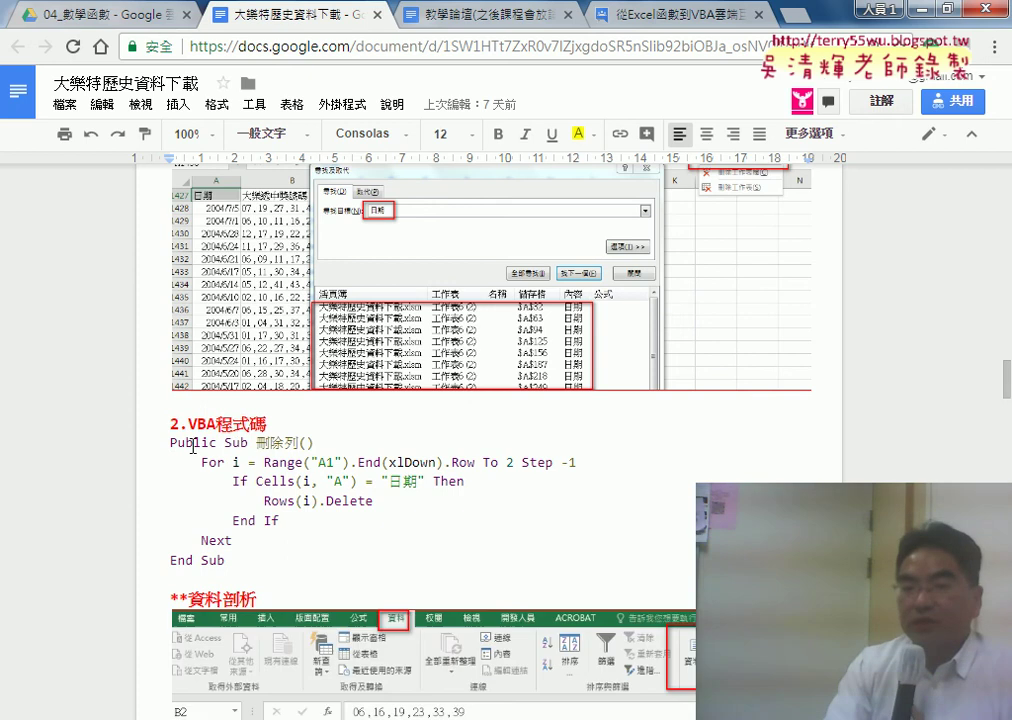
left_click_drag(257, 443, 289, 443)
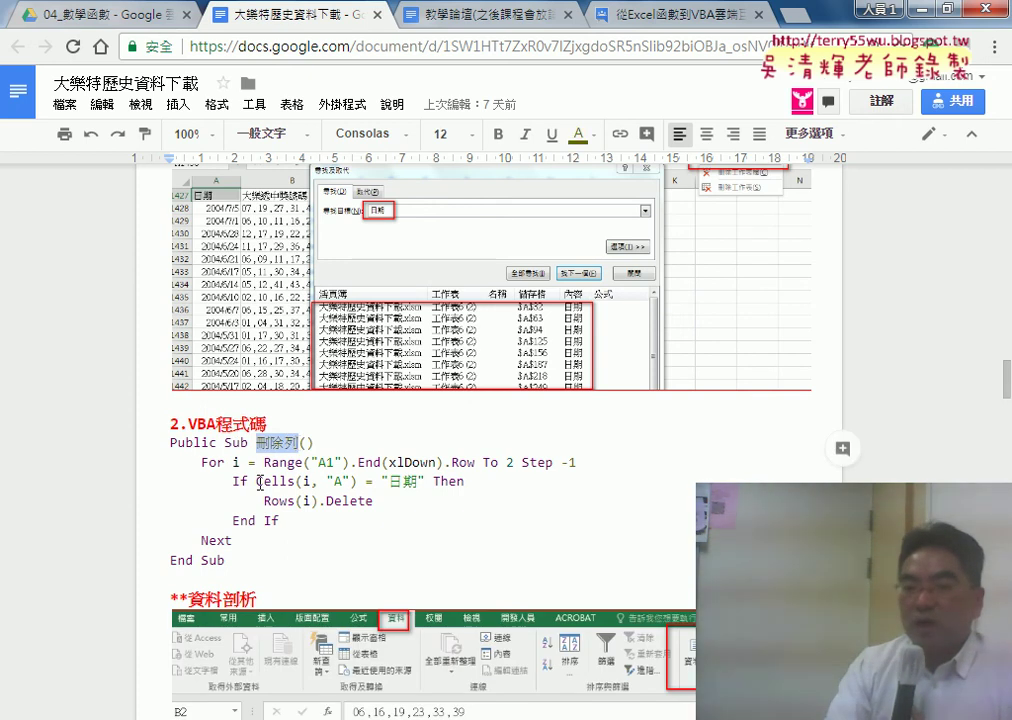
left_click_drag(257, 481, 357, 481)
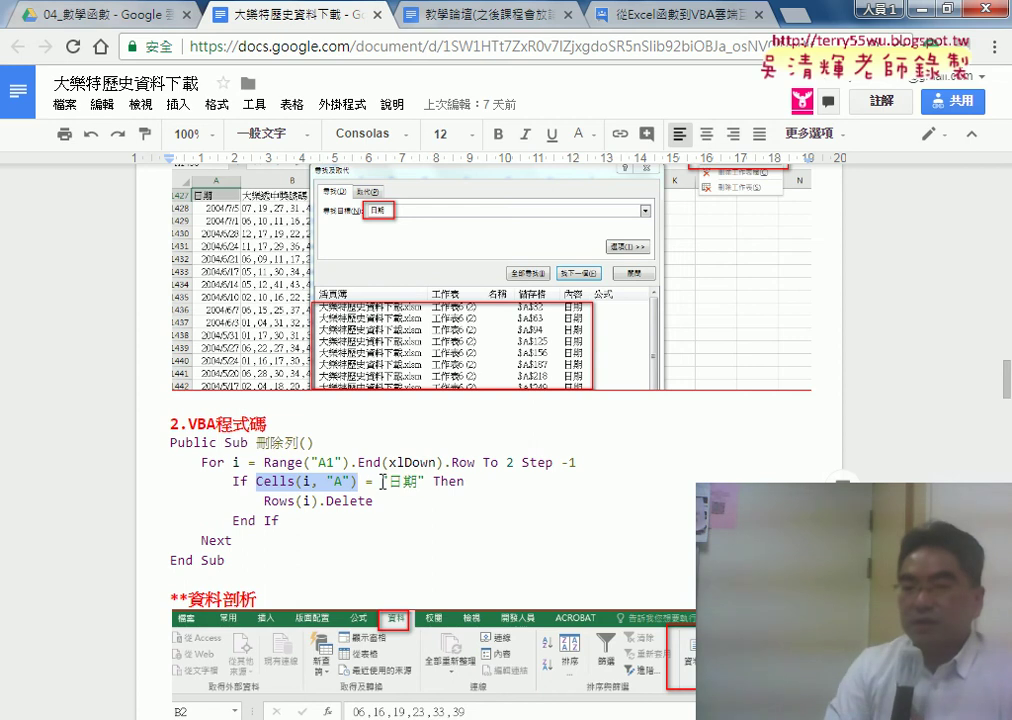
mouse_move(382, 482)
left_mouse_down()
mouse_move(422, 483)
mouse_move(283, 508)
left_mouse_up()
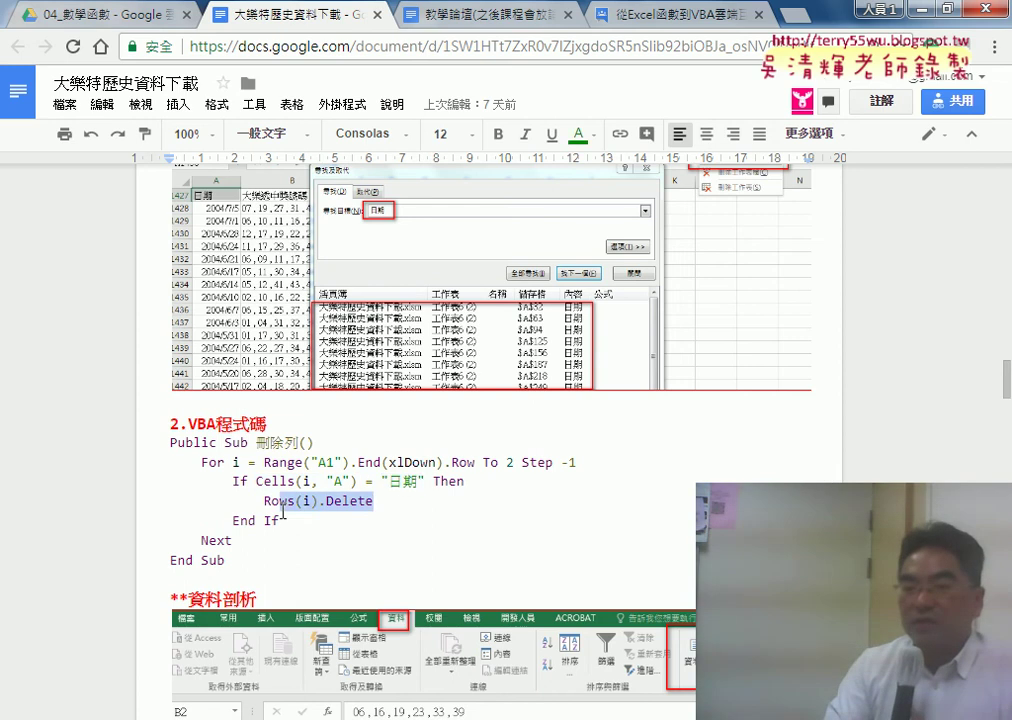
left_click(206, 462)
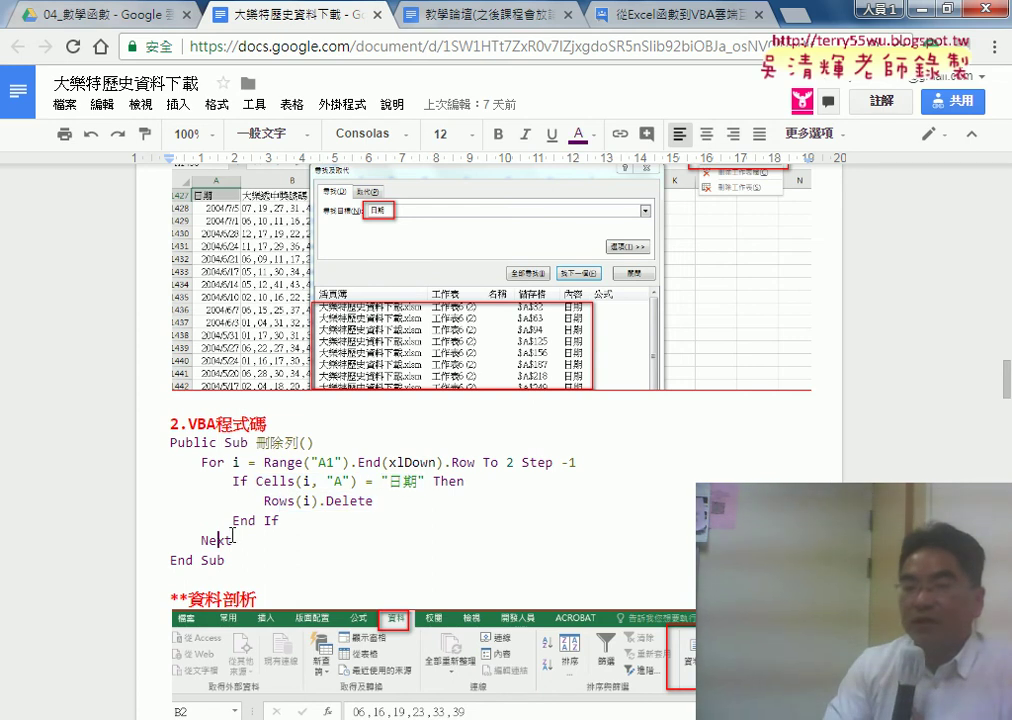
left_click_drag(266, 508, 401, 507)
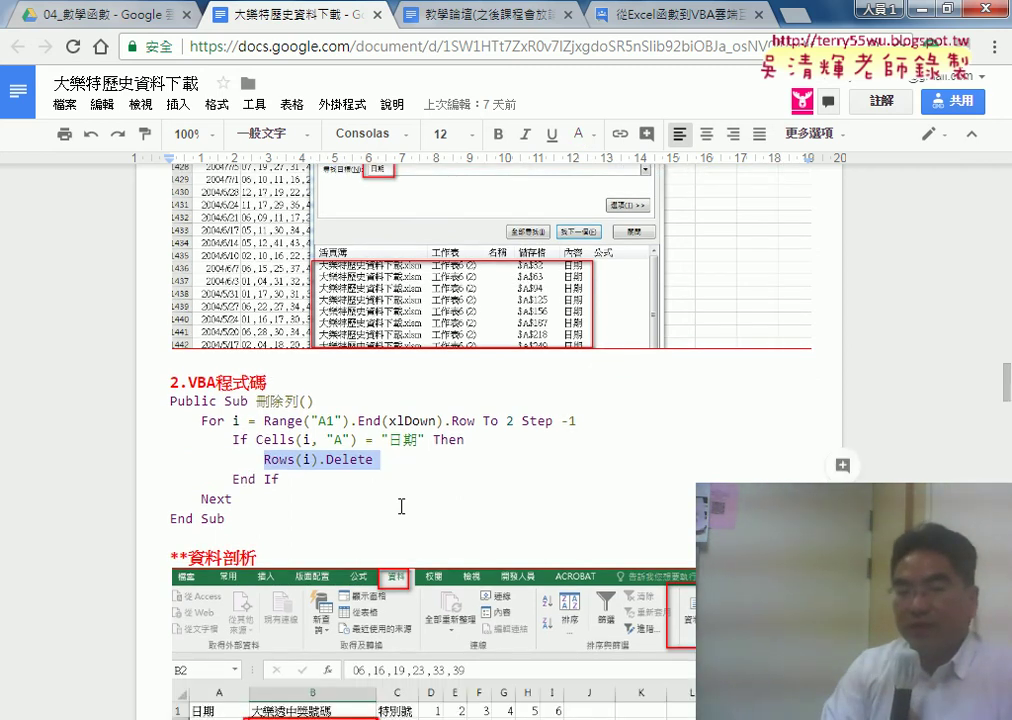
scroll(401, 507, "down", 4)
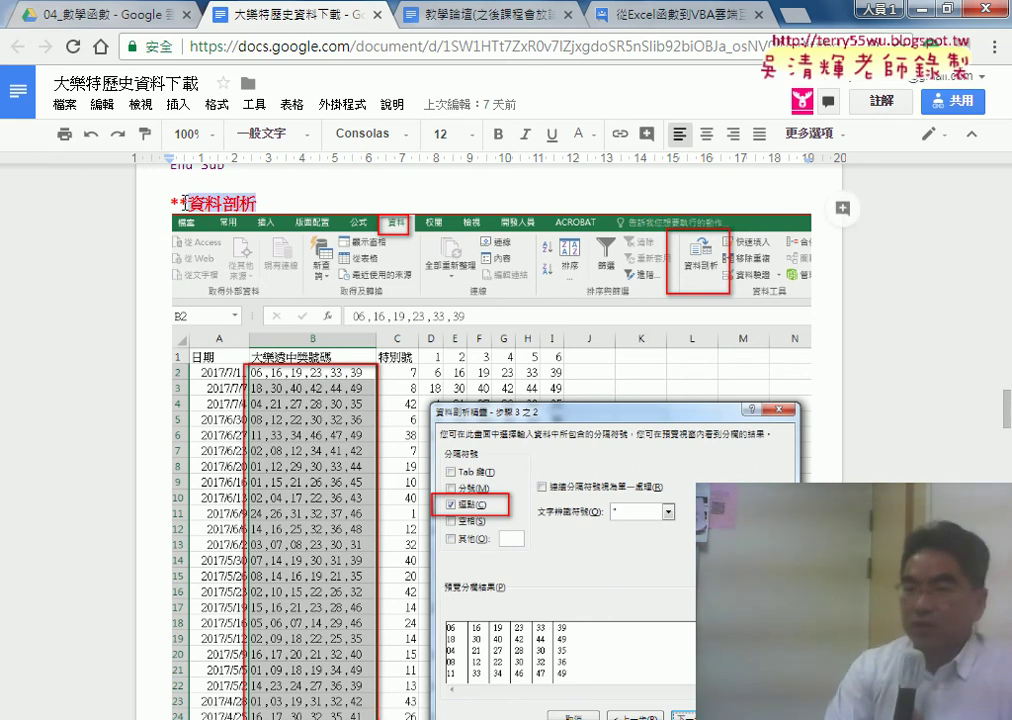
left_click_drag(172, 203, 270, 203)
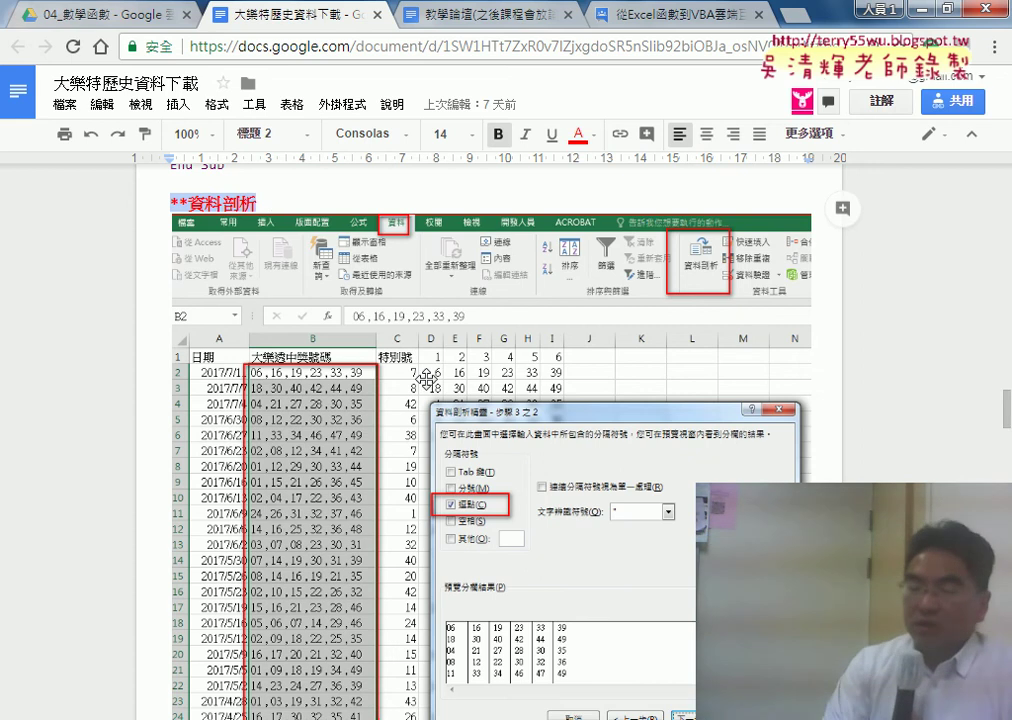
scroll(530, 408, "down", 1)
scroll(530, 408, "down", 3)
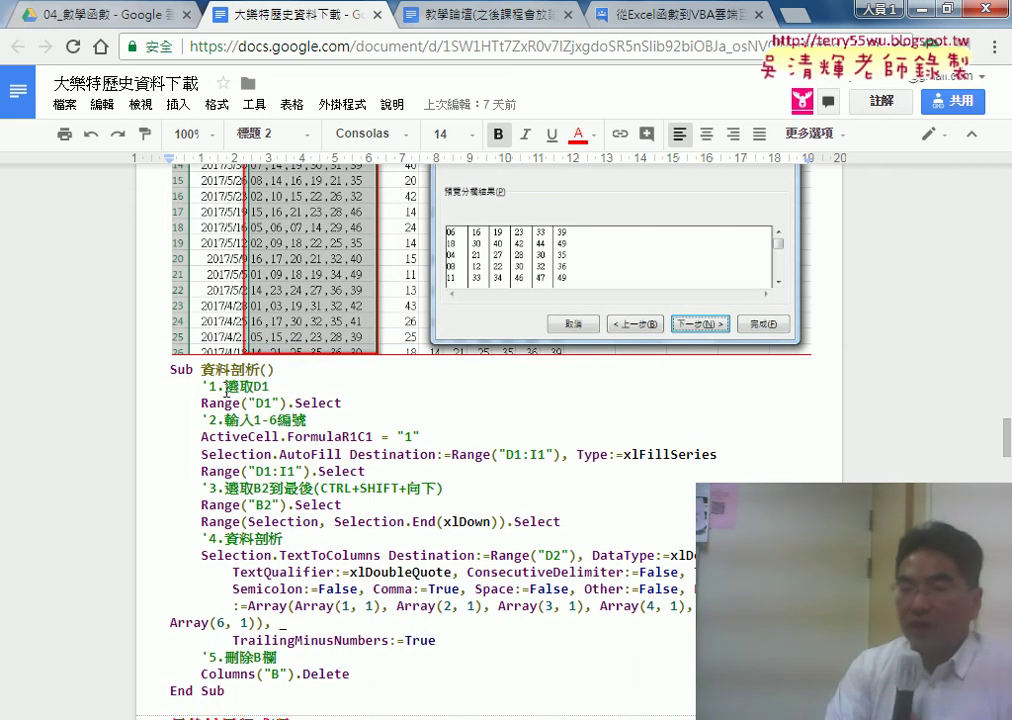
scroll(342, 357, "down", 1)
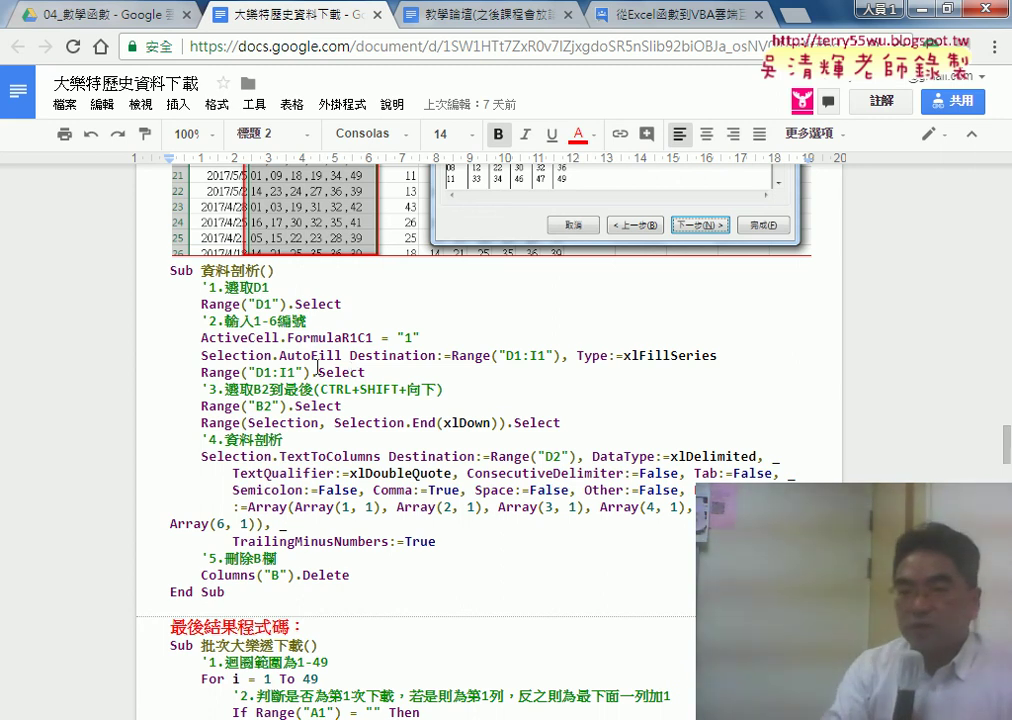
left_click_drag(169, 270, 233, 594)
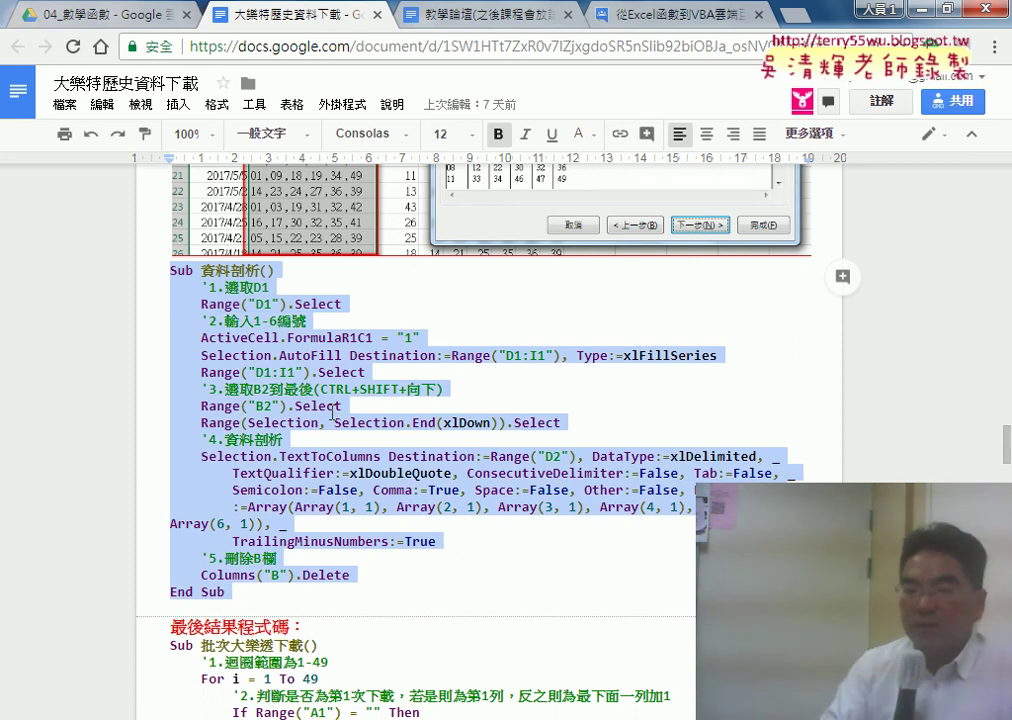
scroll(333, 413, "down", 2)
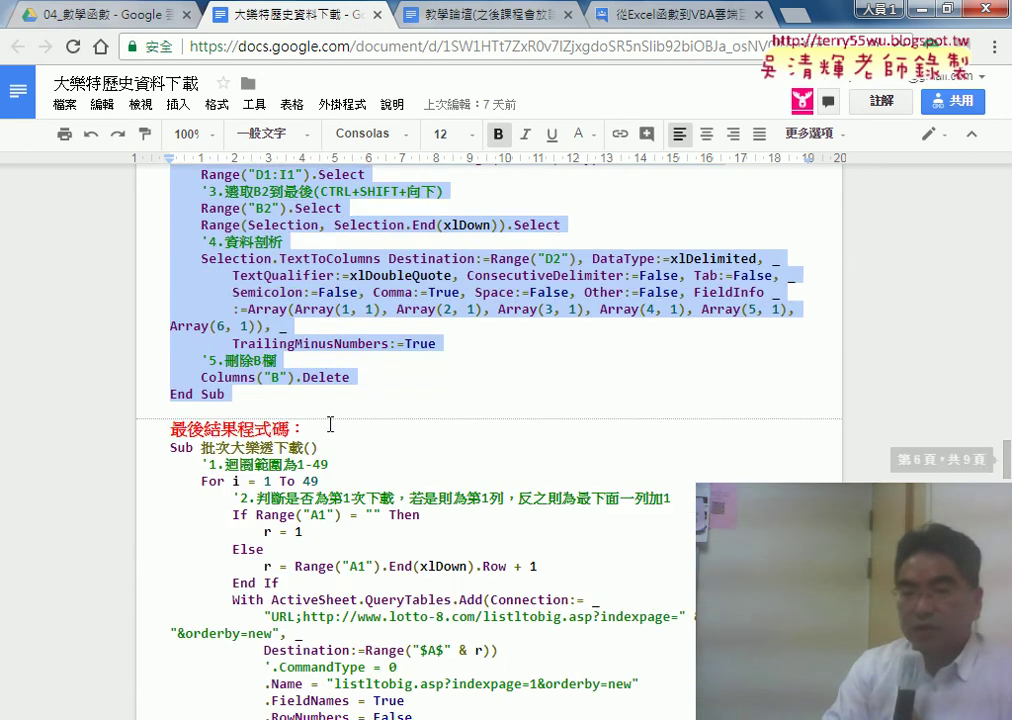
left_click_drag(172, 447, 320, 700)
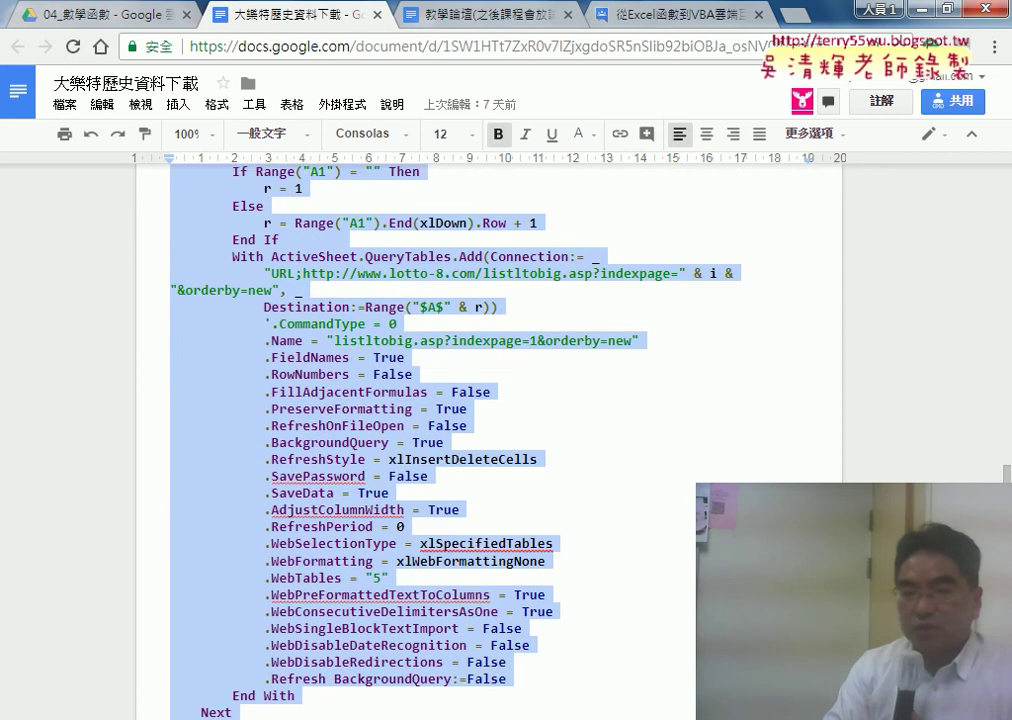
left_click_drag(320, 700, 306, 285)
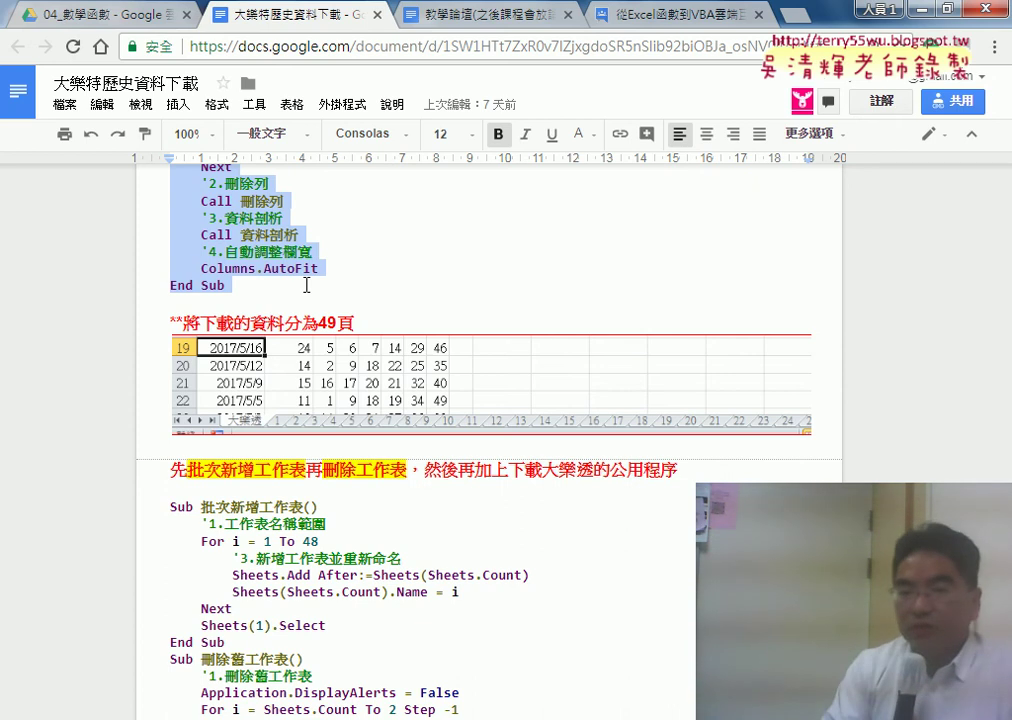
left_click_drag(336, 322, 352, 322)
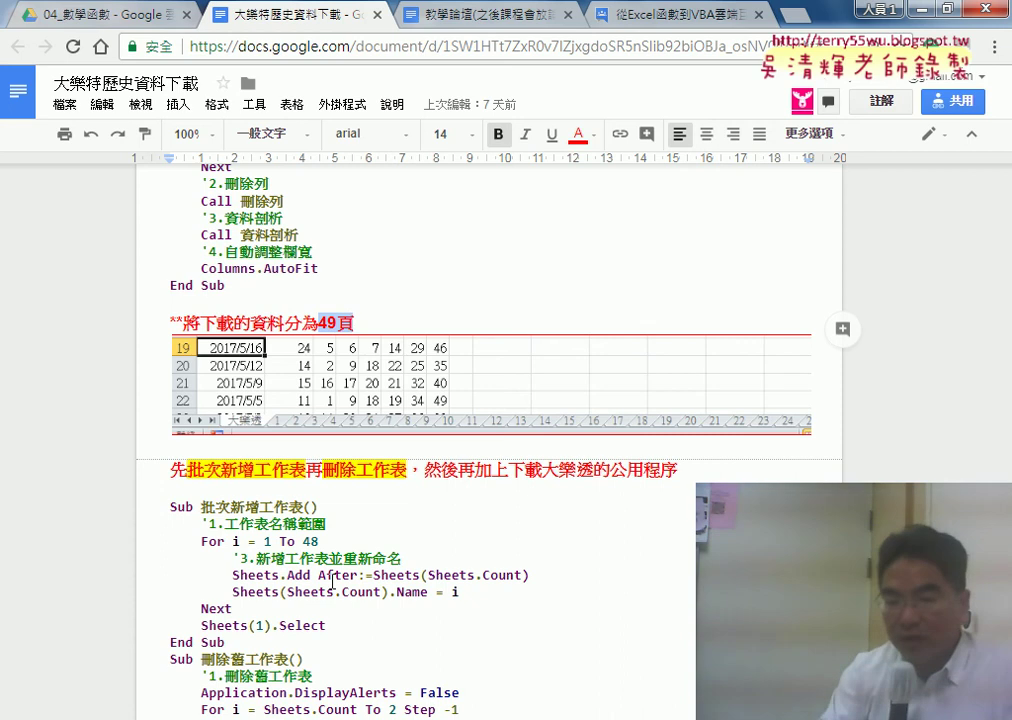
left_click_drag(288, 575, 312, 575)
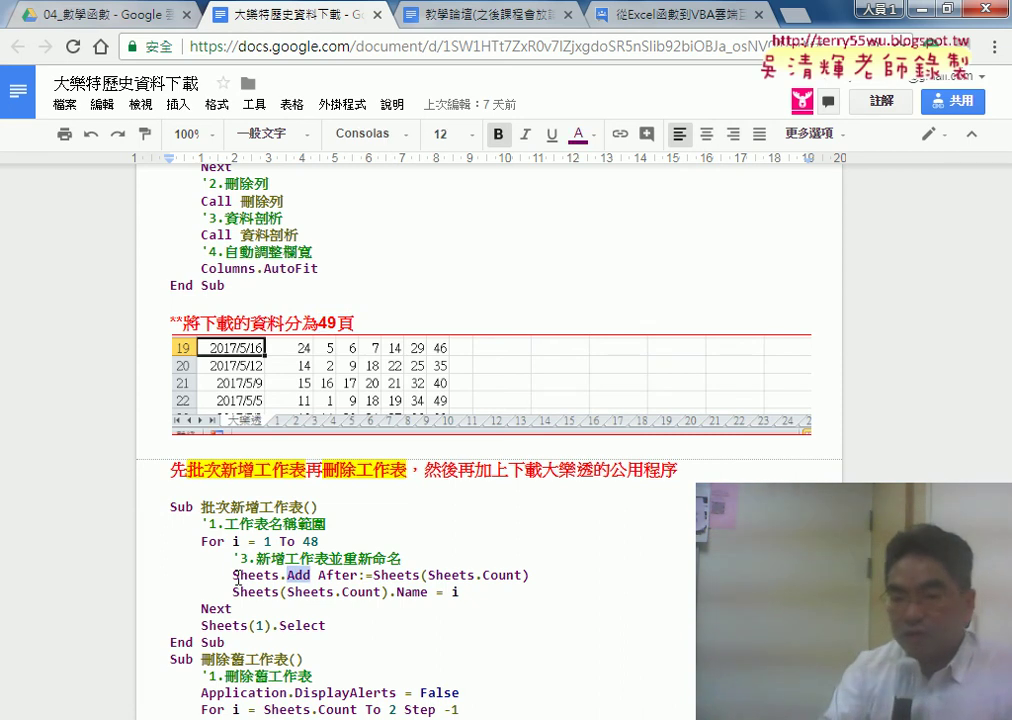
left_click_drag(233, 576, 312, 575)
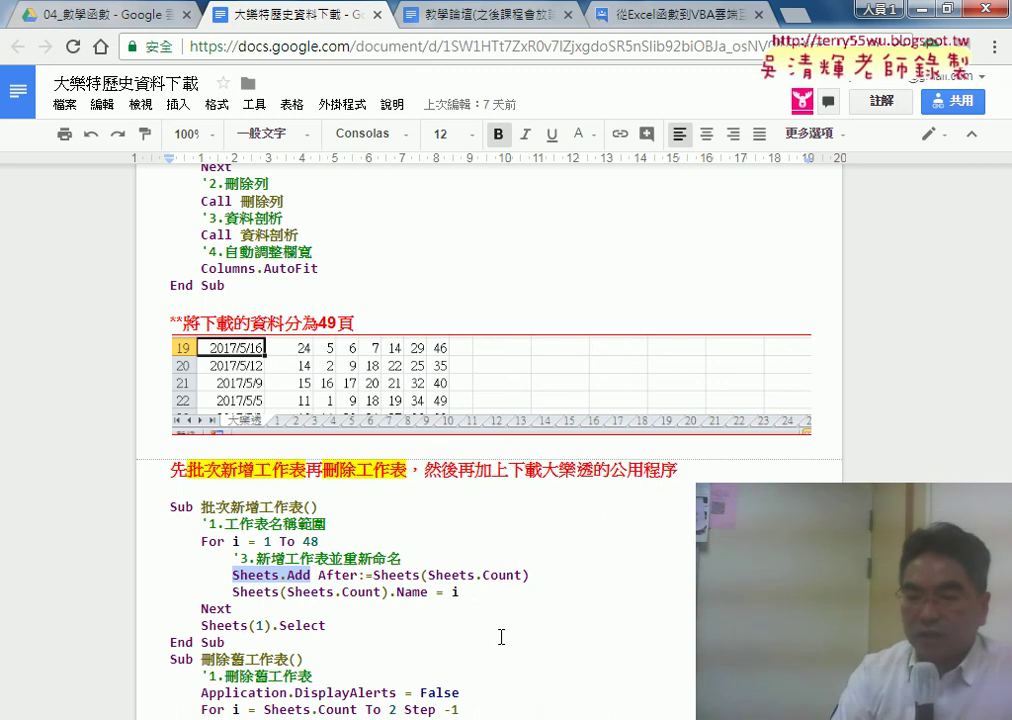
mouse_move(577, 719)
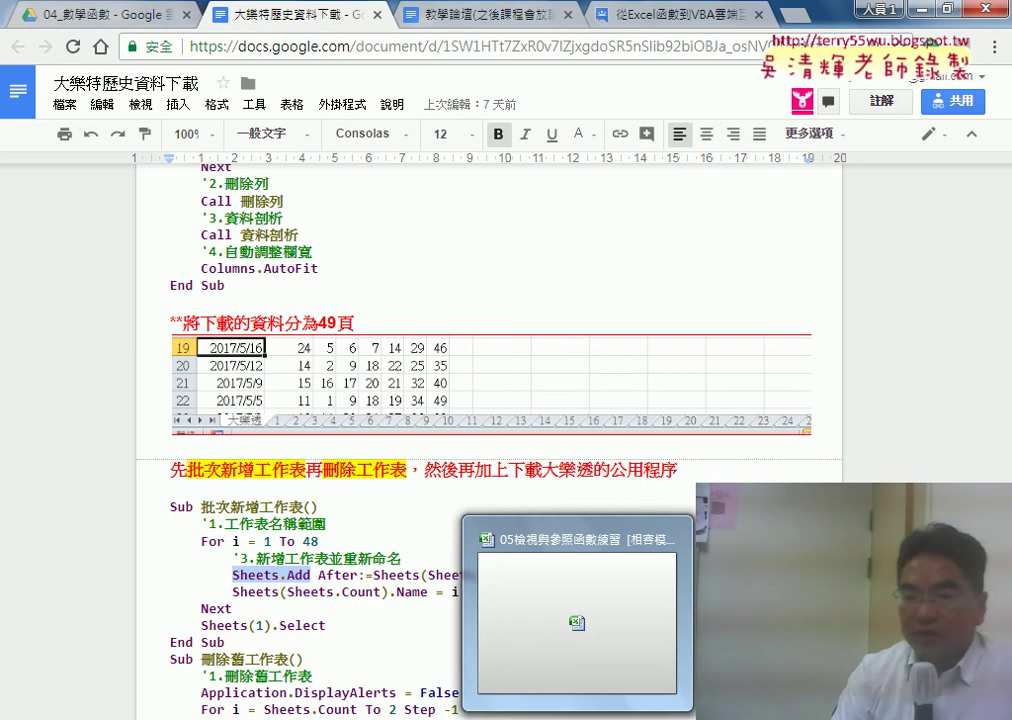
- Switch from the 05檢視與參照函數練習 workbook to the 大樂透下載 workbook window
left_click(592, 645)
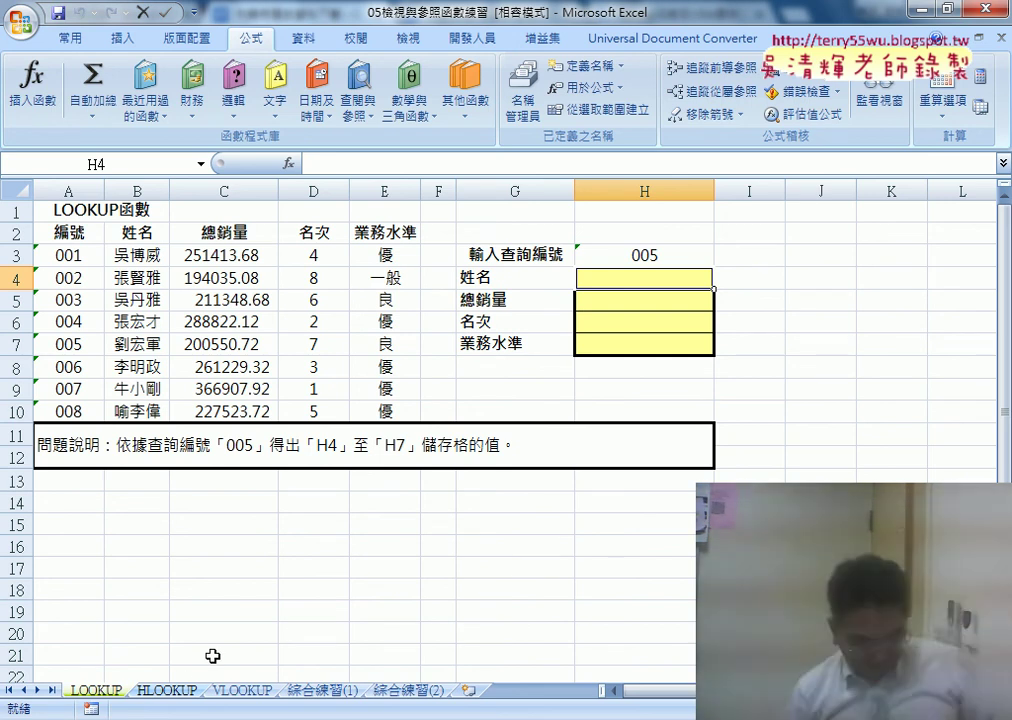
key("alt+Tab")
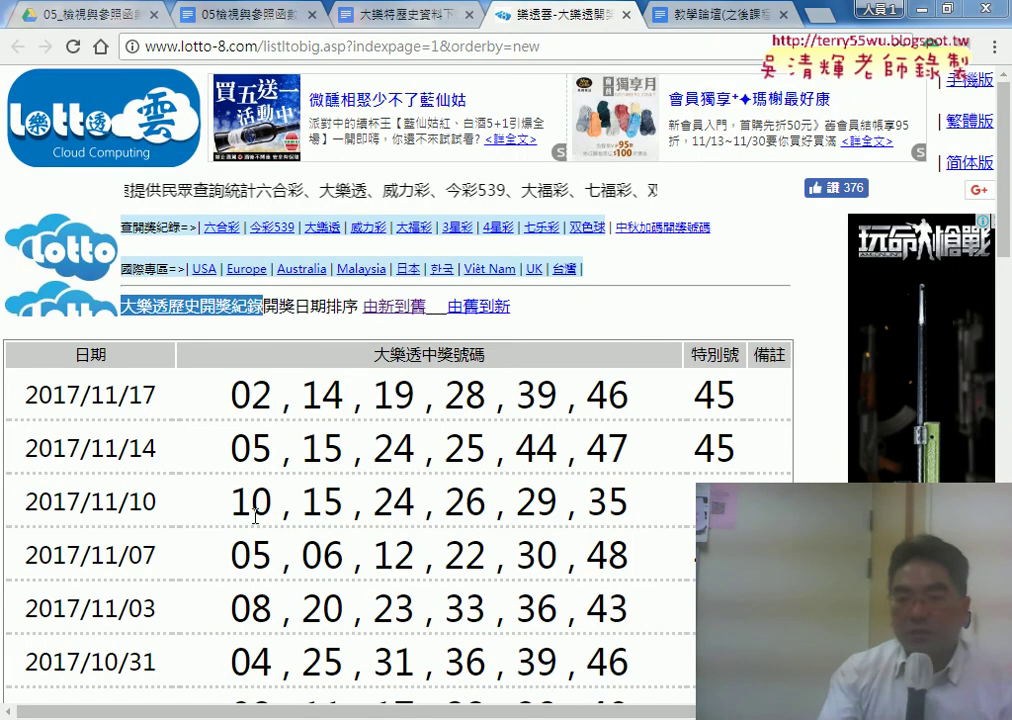
mouse_move(646, 649)
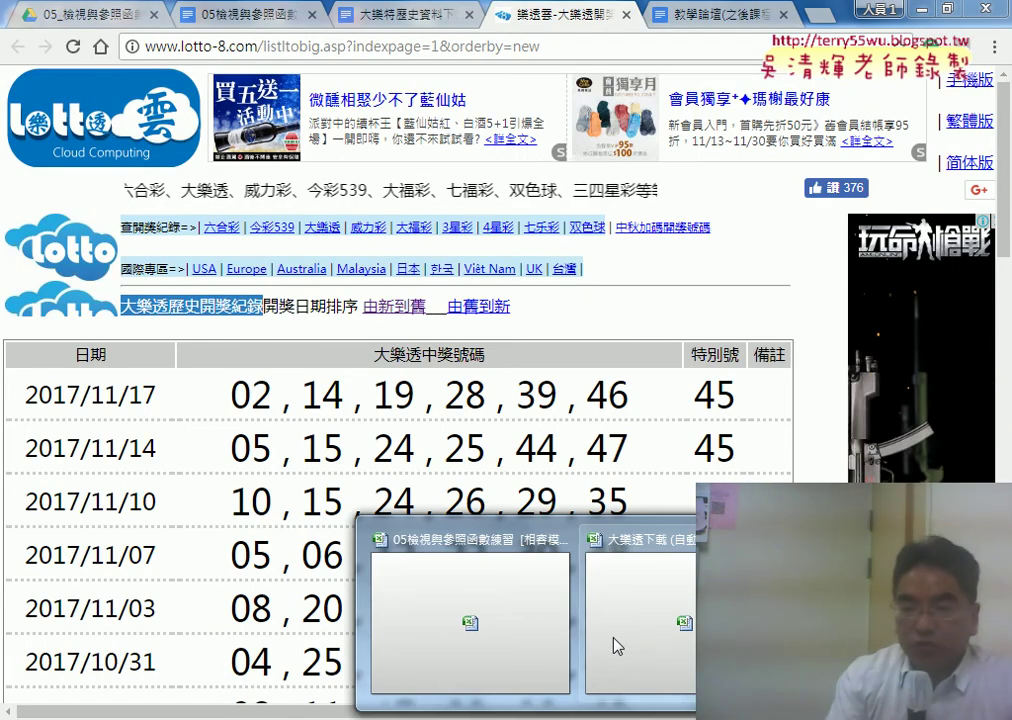
left_click(612, 645)
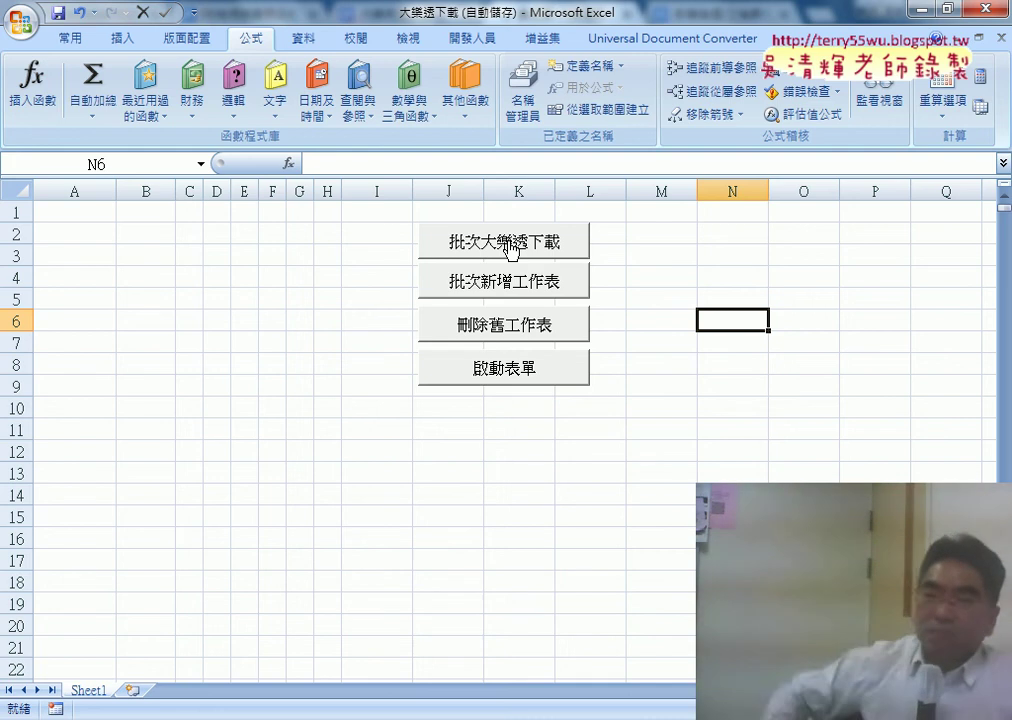
- Run the 批次大樂透下載 macro and inspect the 日期 header and first draw row
left_click(510, 246)
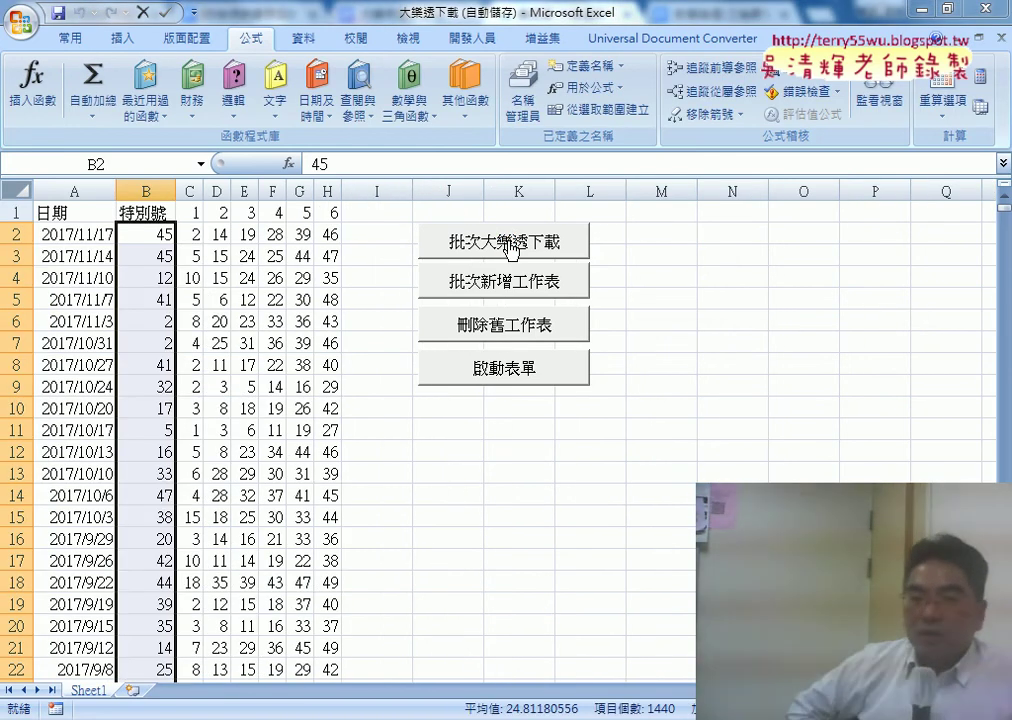
left_click(36, 214)
double_click(328, 163)
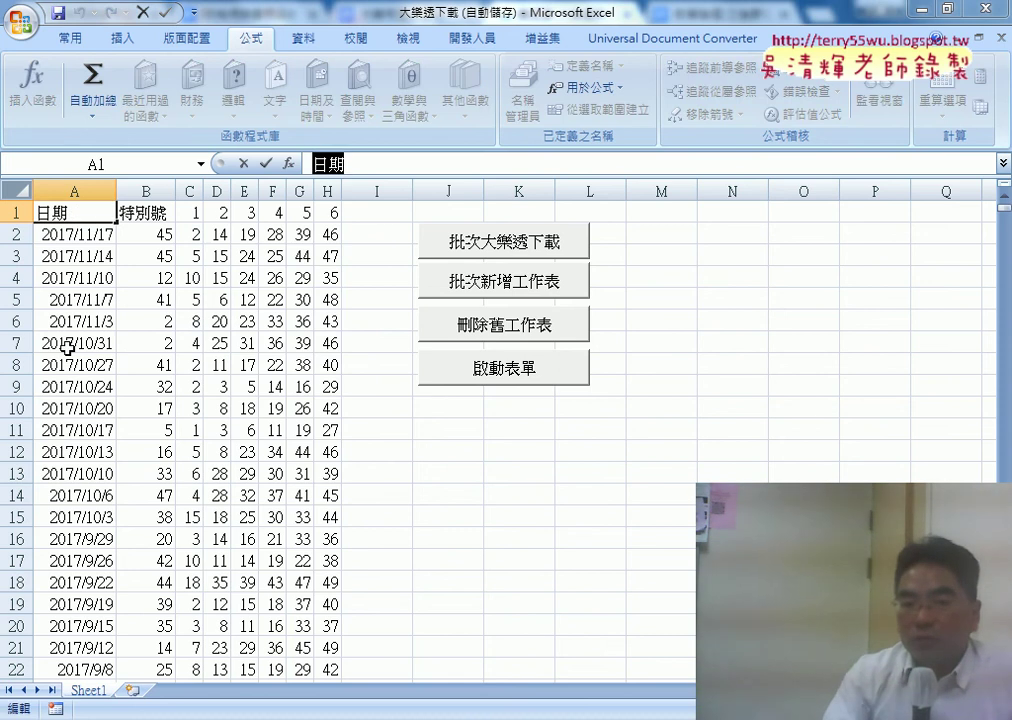
left_click(16, 233)
left_click(16, 212)
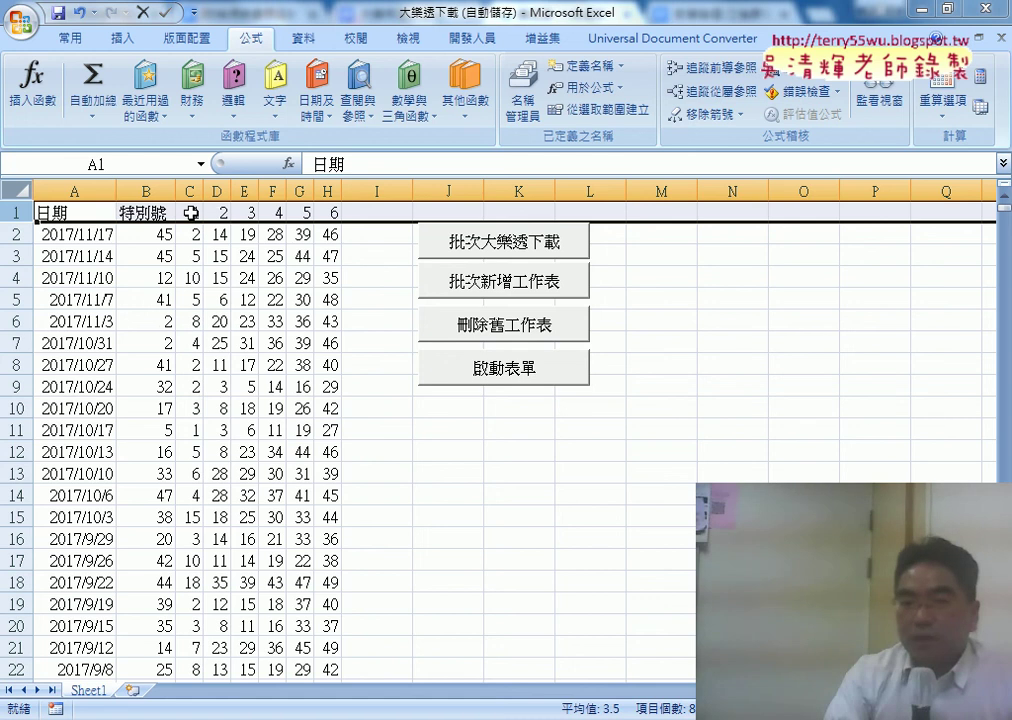
- Check the drawn-number columns C:H, then jump to the last draw at row 1441 and back
left_click_drag(190, 212, 330, 212)
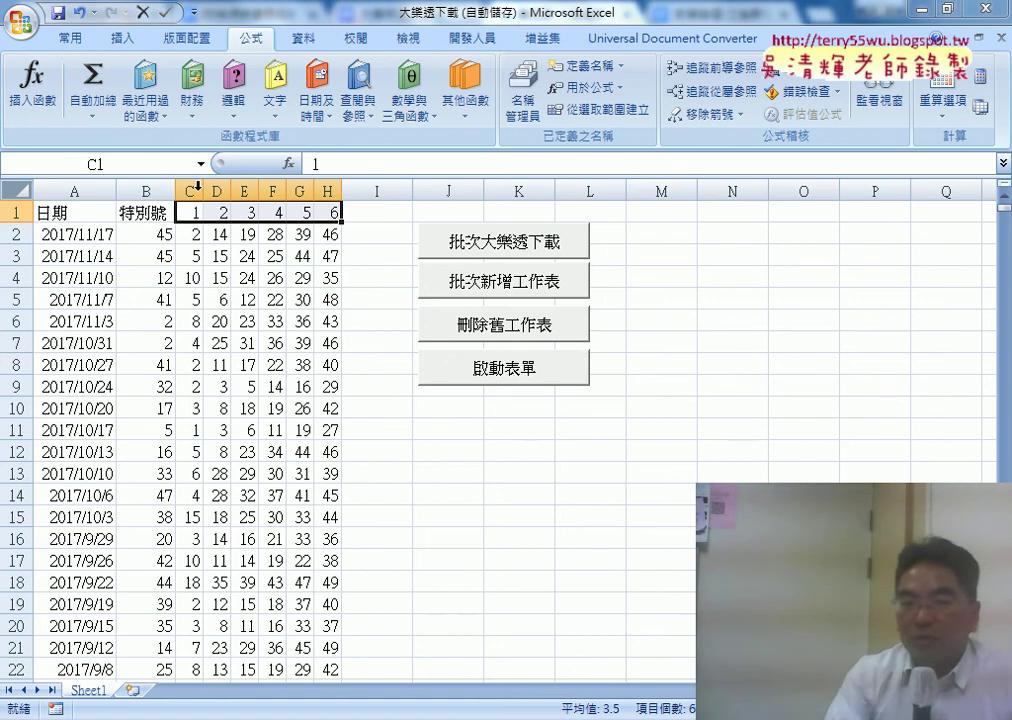
left_click_drag(197, 186, 320, 189)
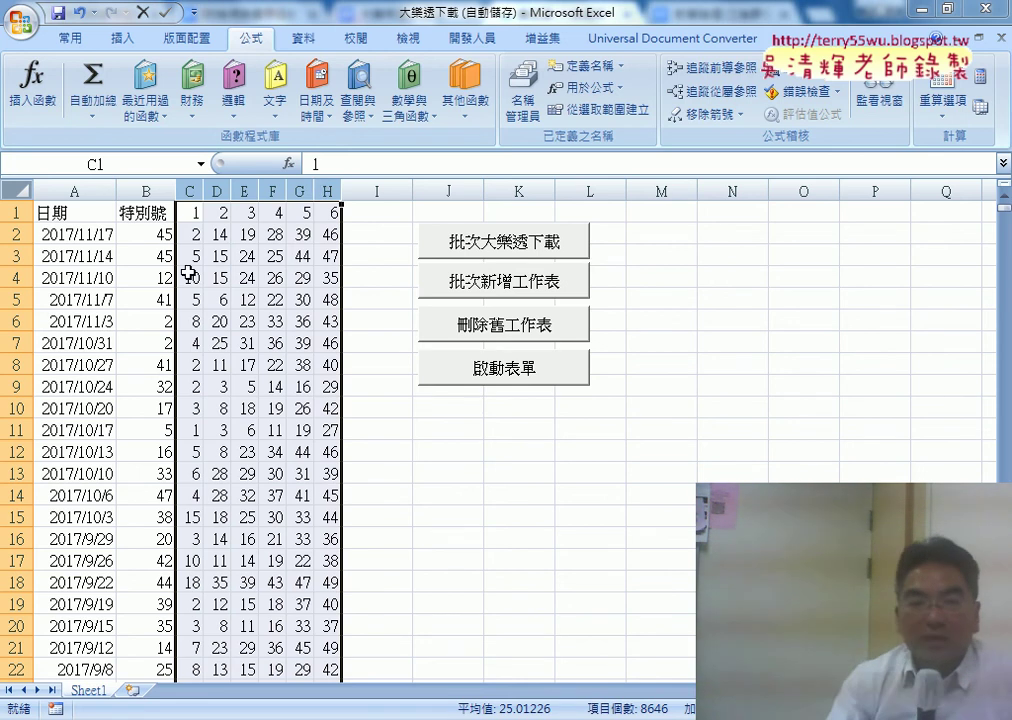
left_click(77, 215)
key("ctrl+Down")
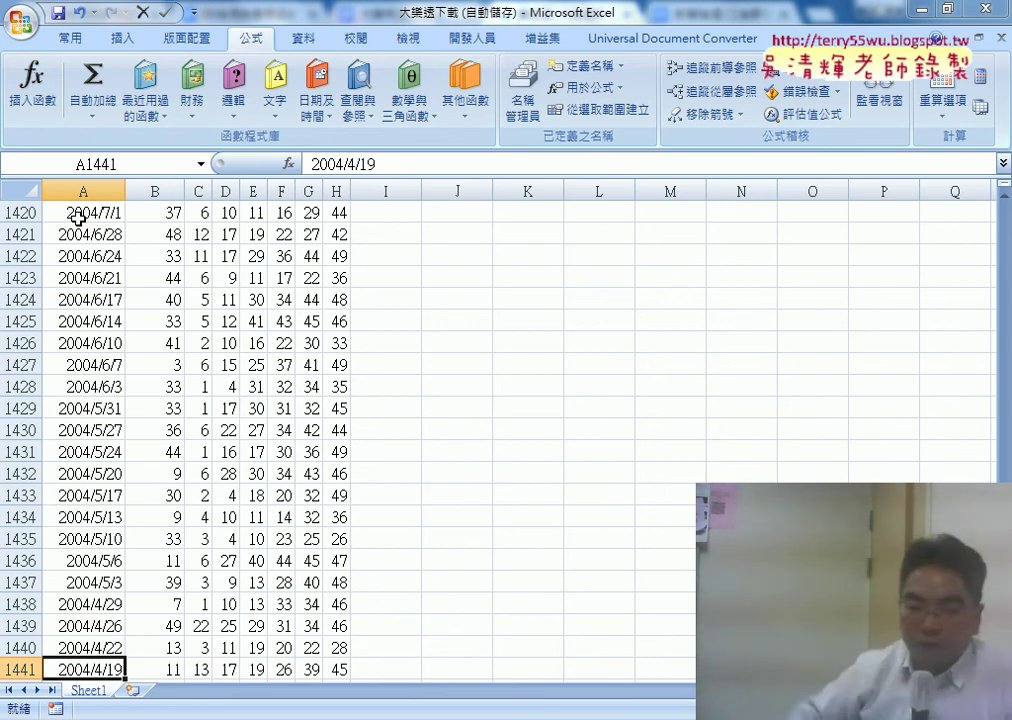
key("ctrl+Home")
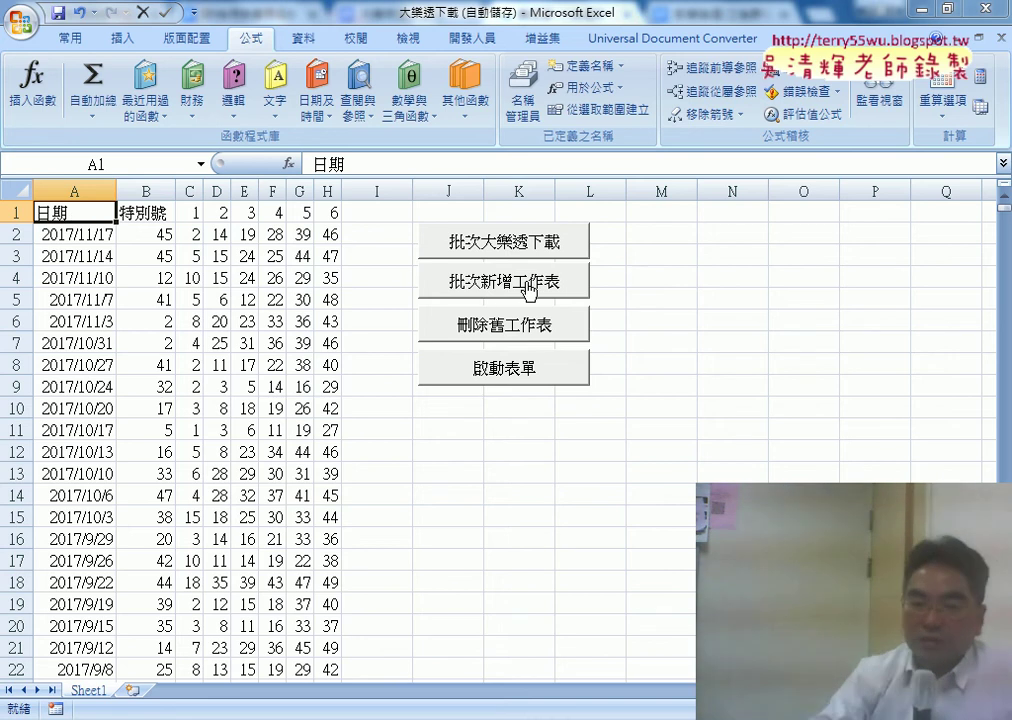
- Run the 批次新增工作表 macro and inspect the dated draw rows on sheet 1
left_click(545, 285)
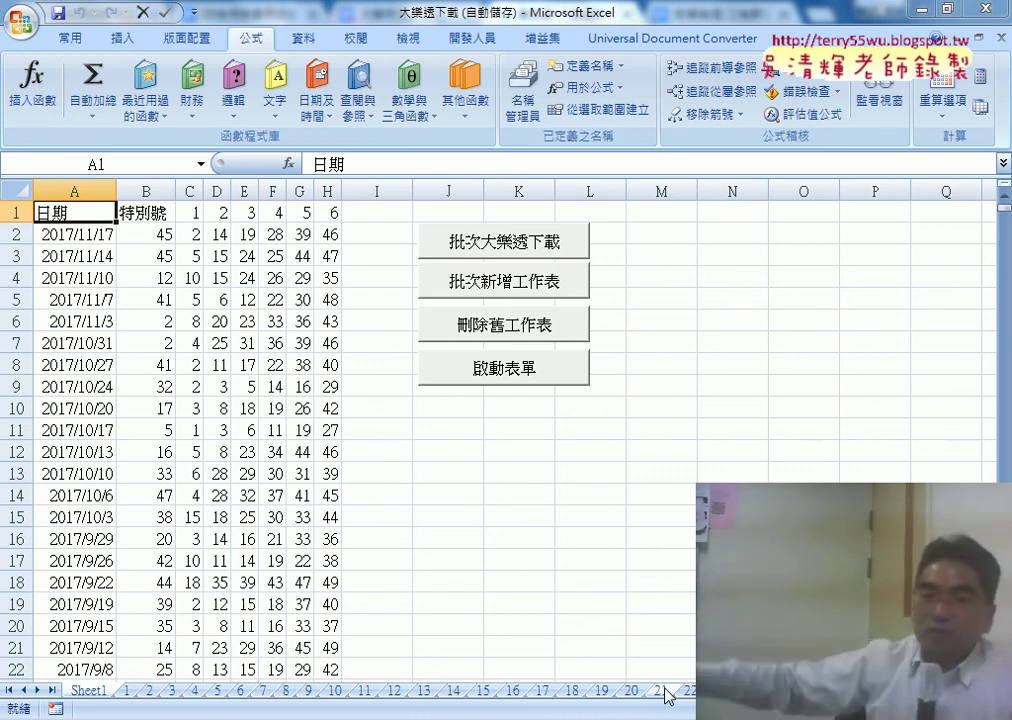
left_click(128, 691)
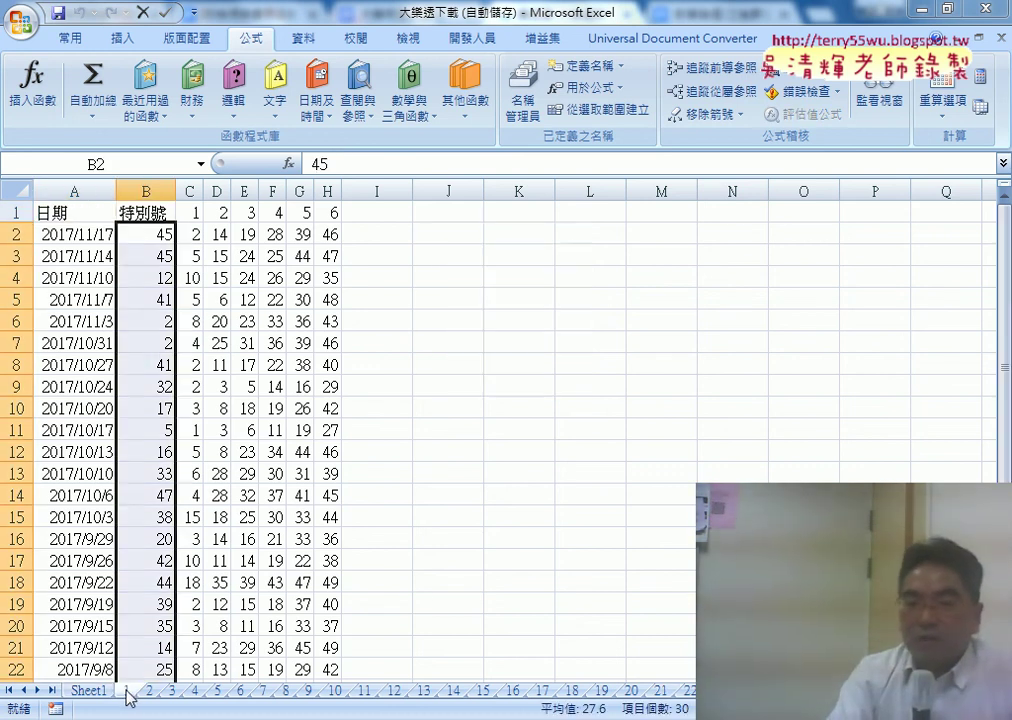
left_click(70, 258)
scroll(108, 510, "down", 7)
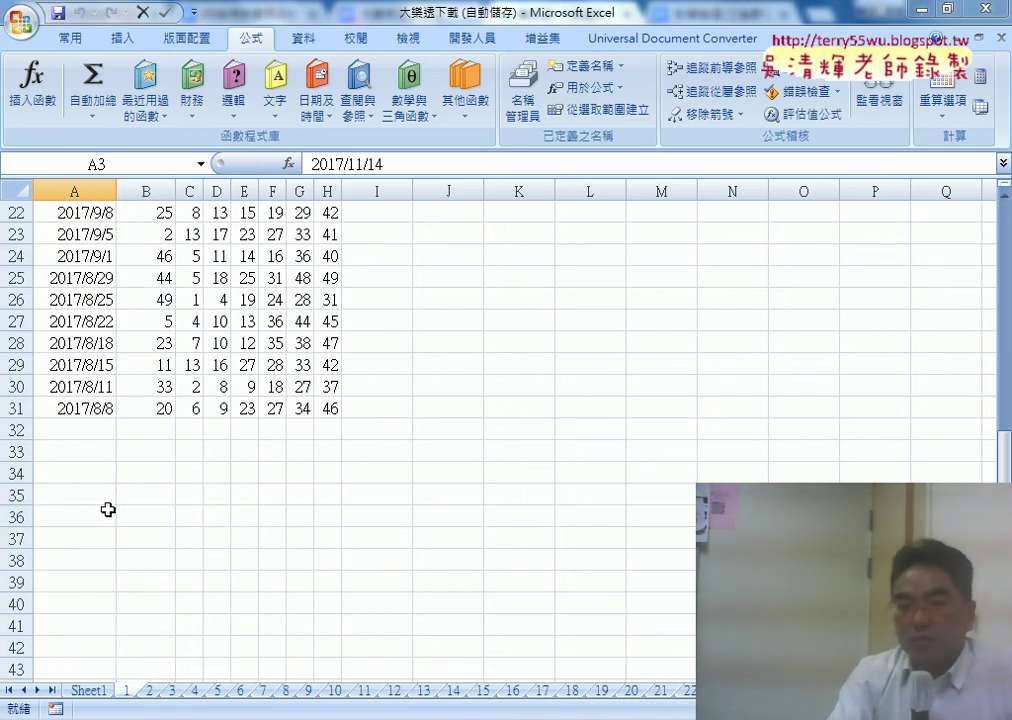
left_click(66, 408)
- Inspect numbered draw sheets 2 and 3, then return to Sheet1
left_click(149, 690)
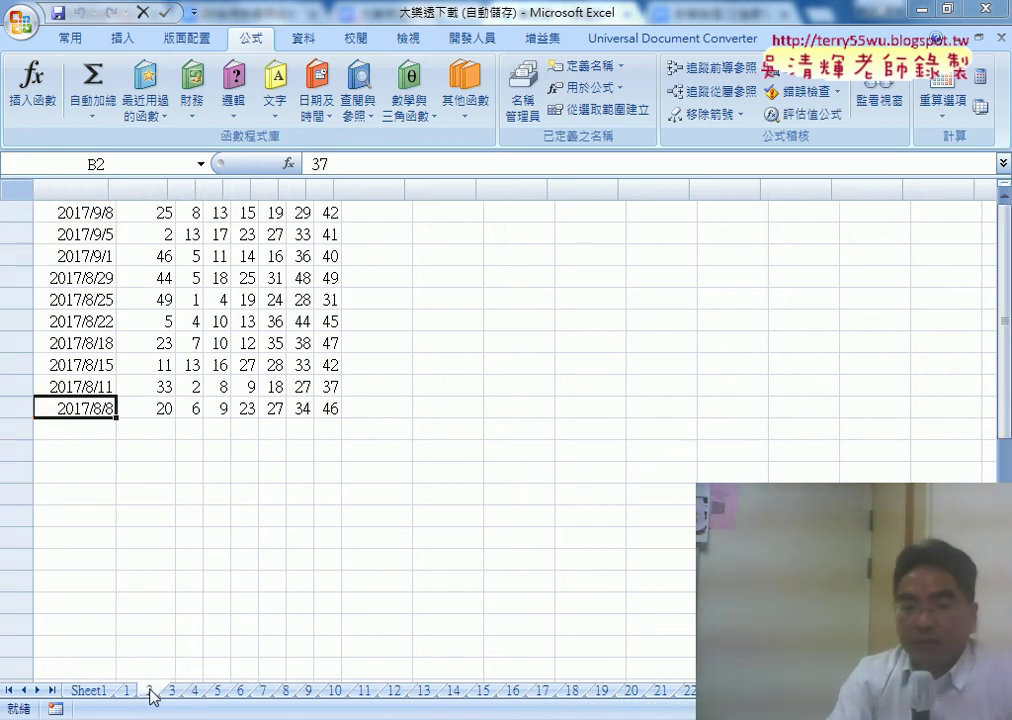
key("ctrl+shift+Down")
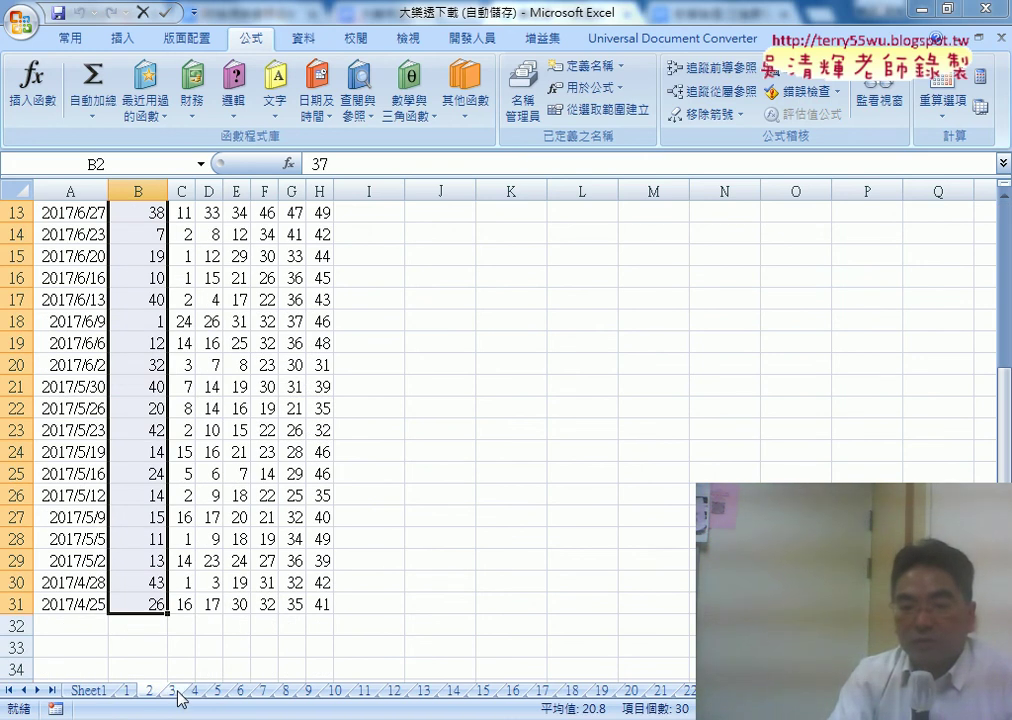
left_click(174, 691)
left_click(88, 690)
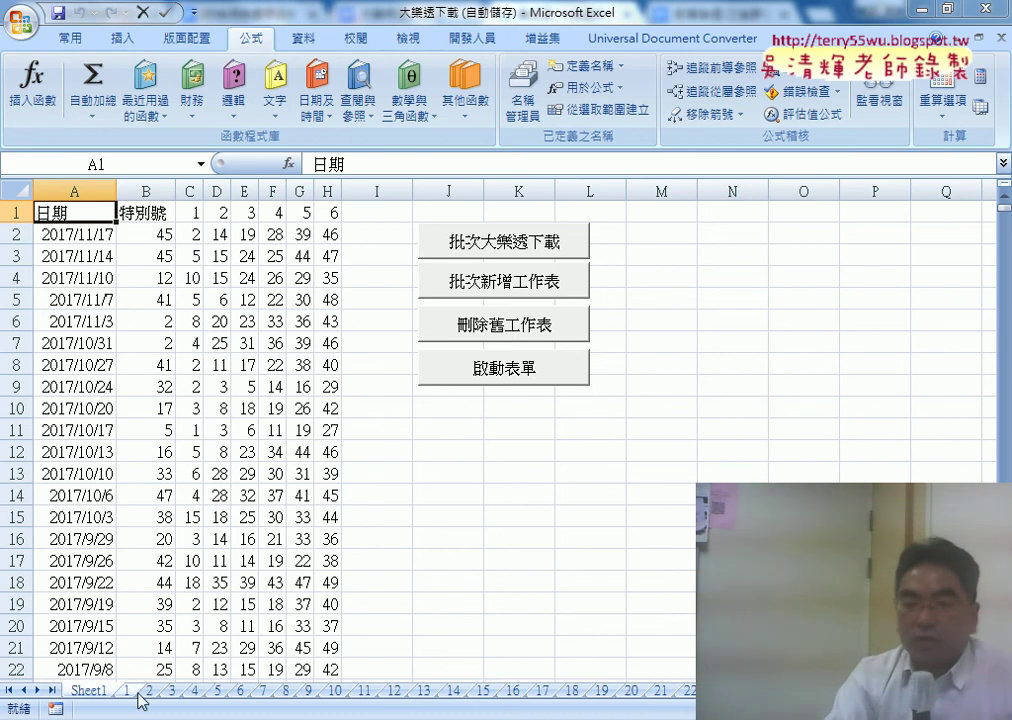
- Delete the old numbered sheets, re-download via 啟動表單, then delete the new numbered sheets
left_click(497, 323)
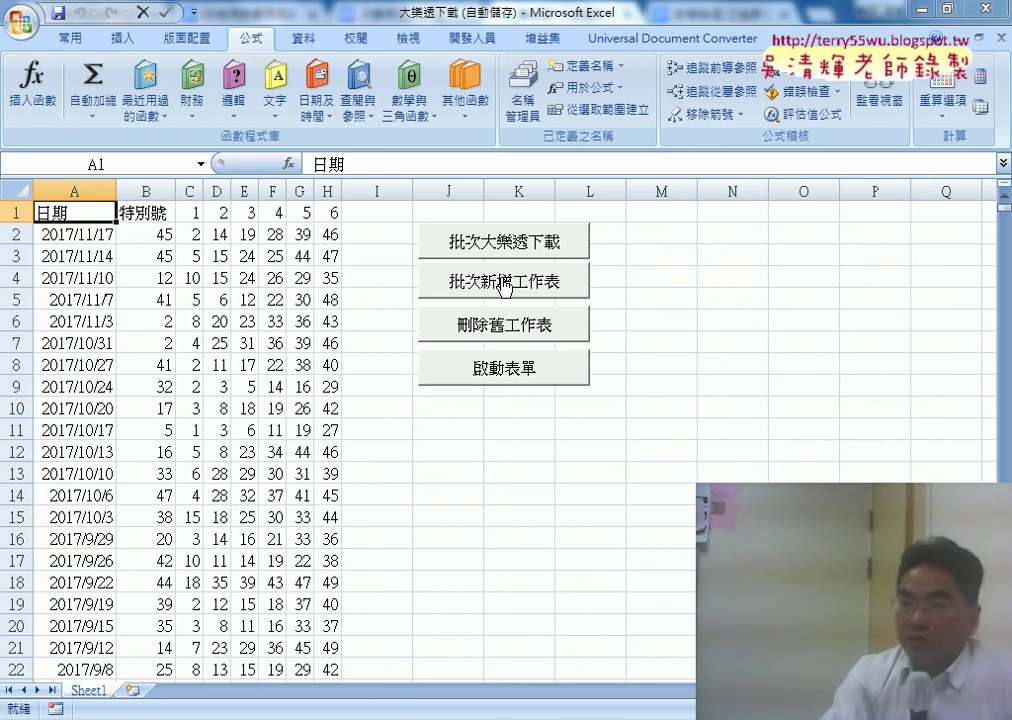
left_click(513, 371)
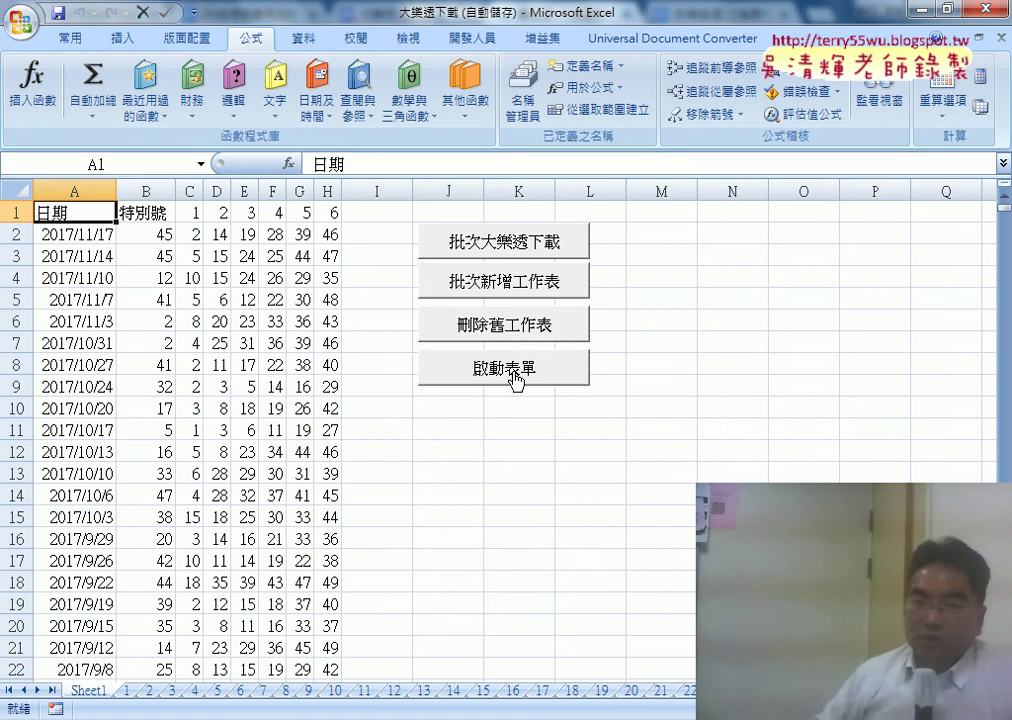
left_click(513, 325)
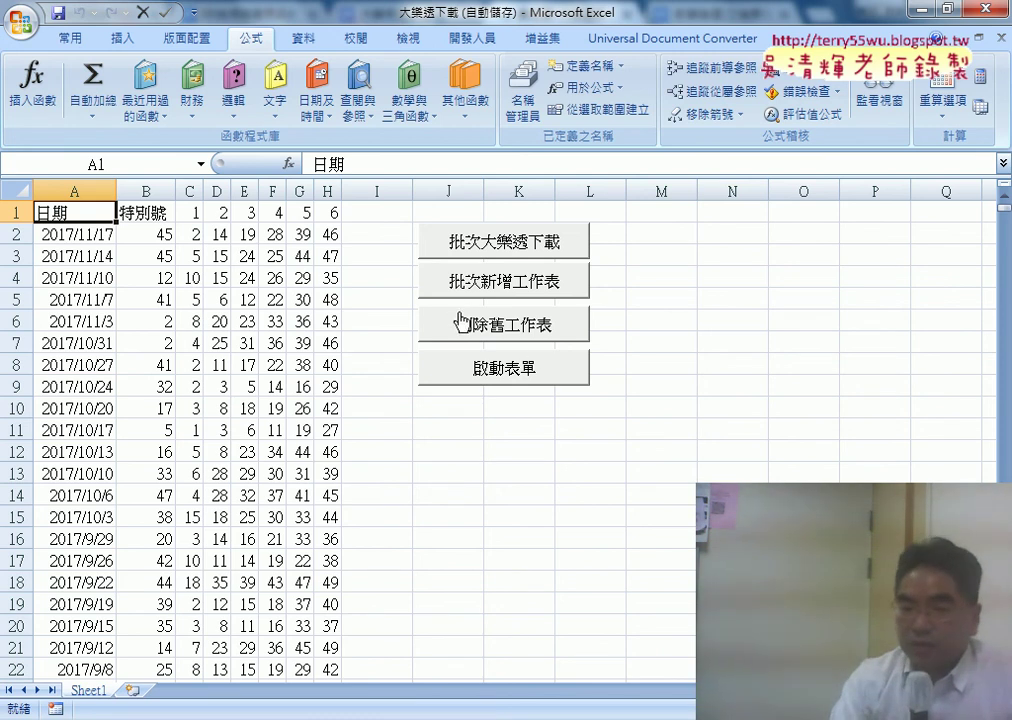
mouse_move(585, 715)
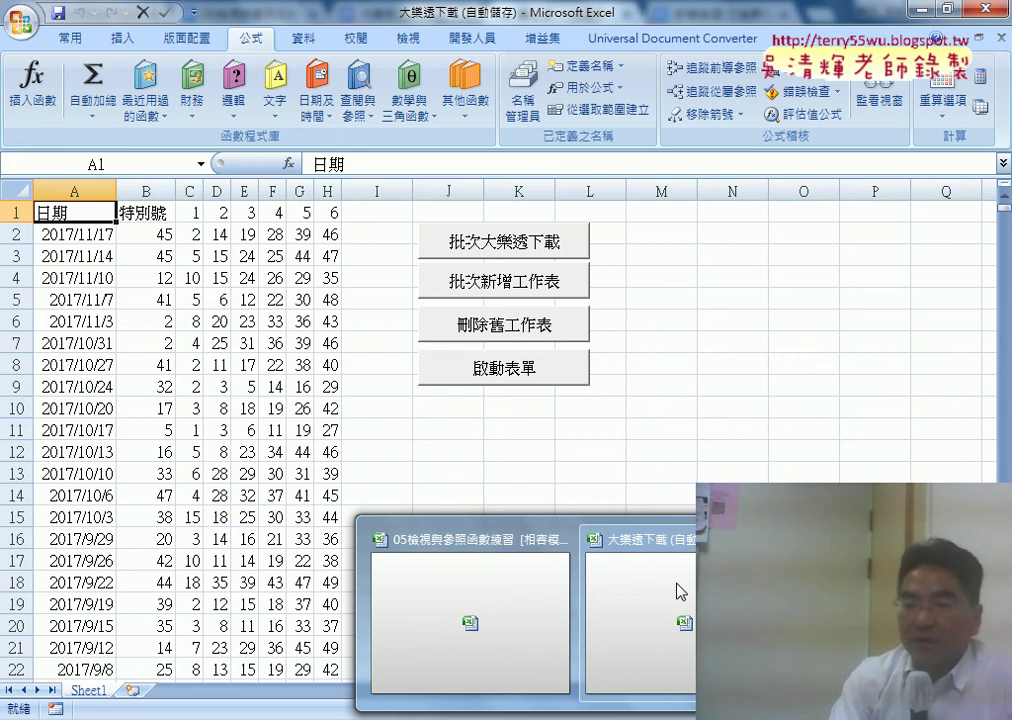
- Open 05檢視與參照函數練習, compare the VLOOKUP and LOOKUP sheets, and highlight the employee table A2:E10
left_click(465, 622)
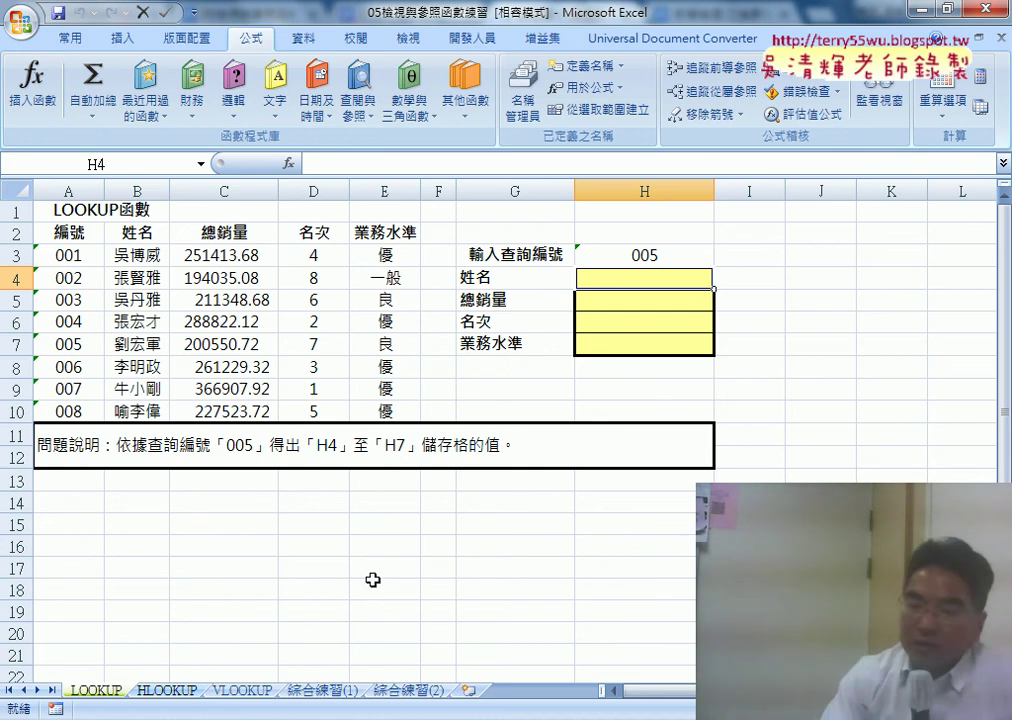
left_click(243, 691)
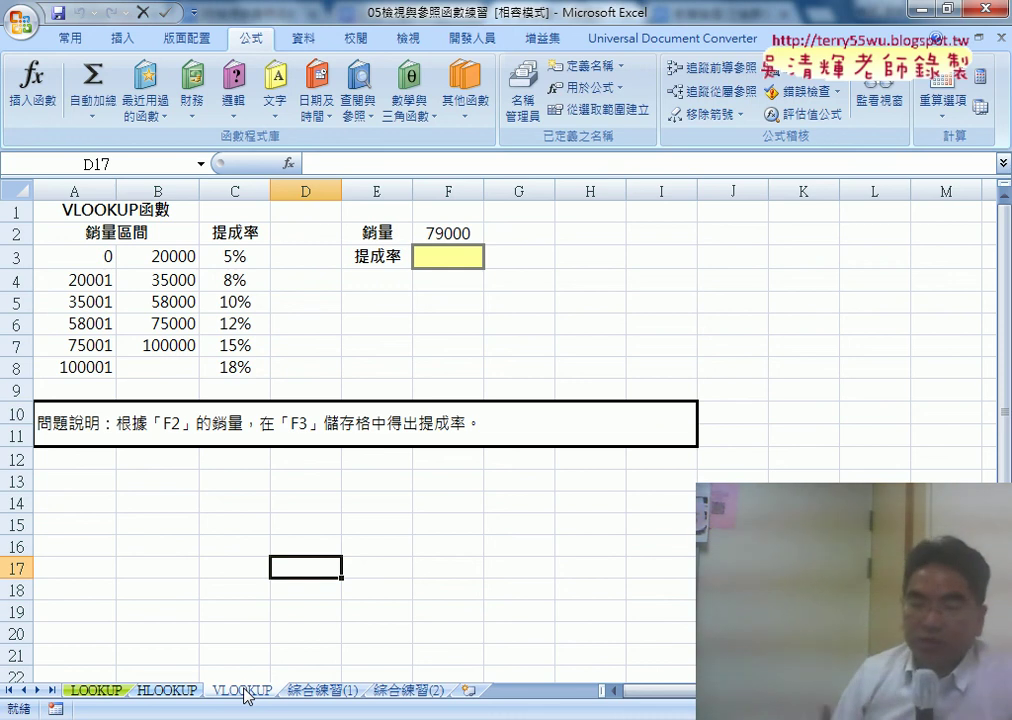
left_click(94, 690)
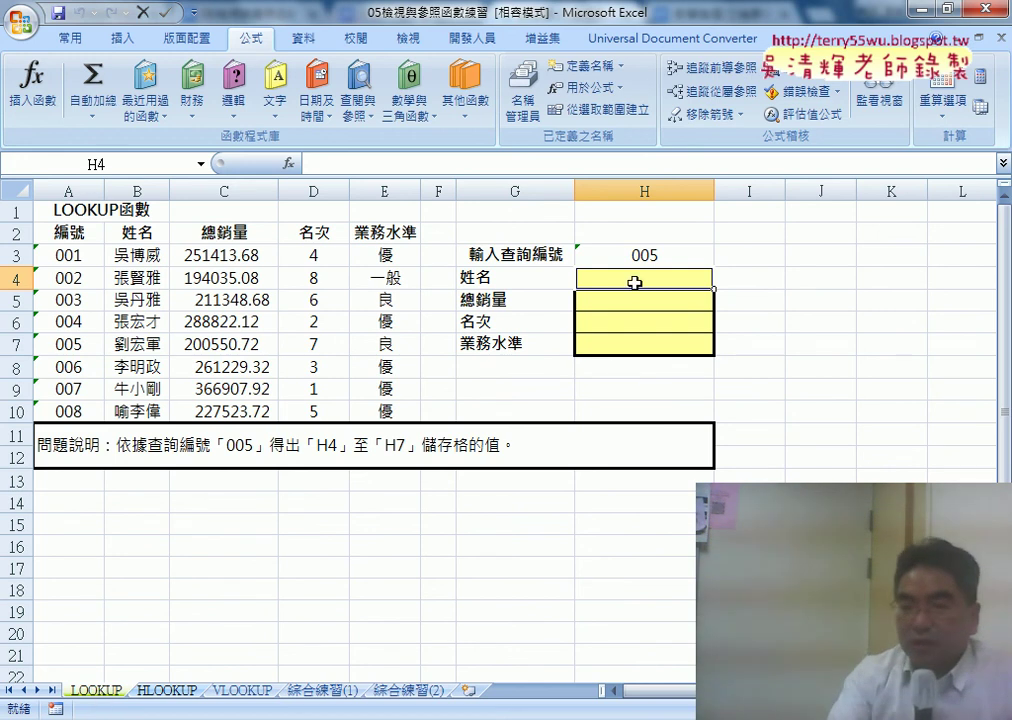
left_click(242, 690)
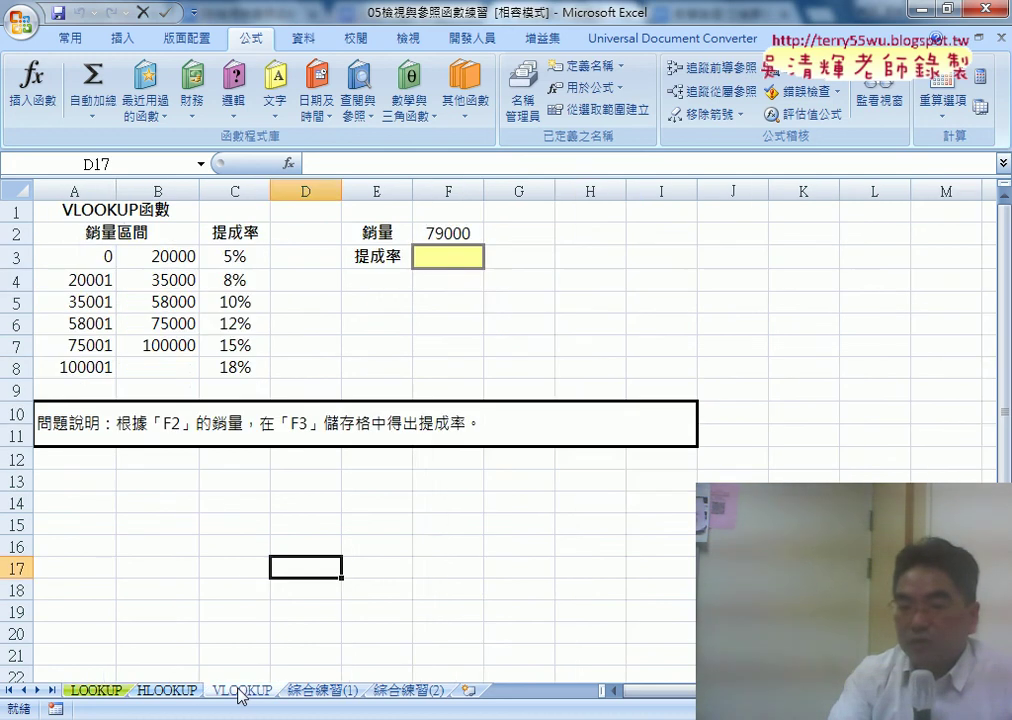
left_click(97, 691)
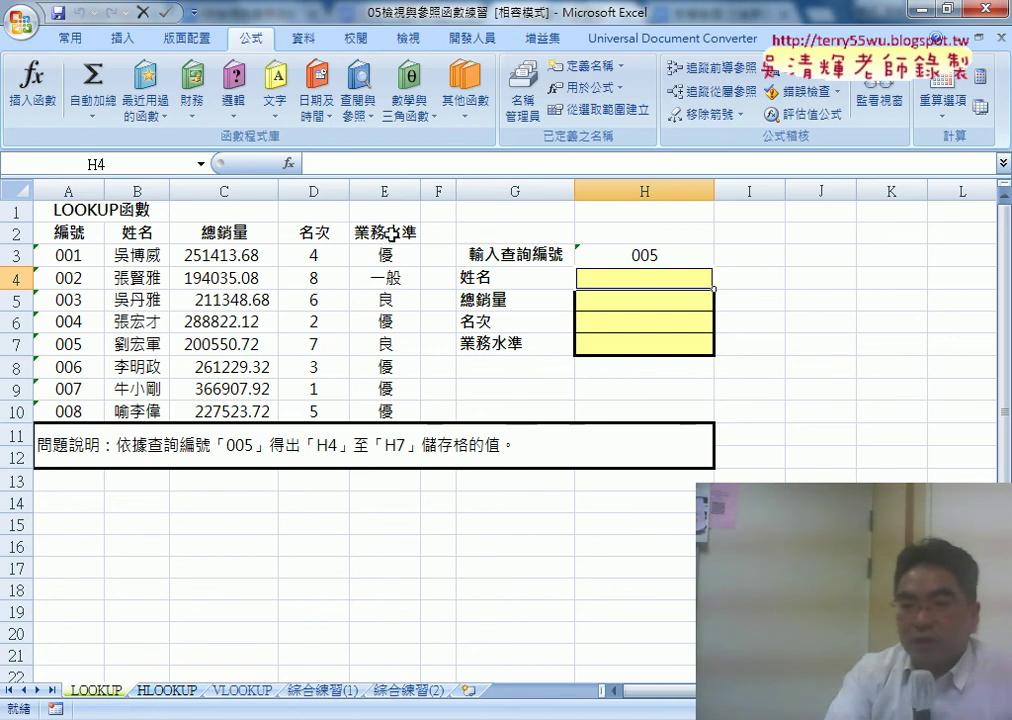
mouse_move(395, 230)
left_mouse_down()
mouse_move(400, 384)
mouse_move(157, 412)
mouse_move(18, 411)
mouse_move(76, 405)
left_mouse_up()
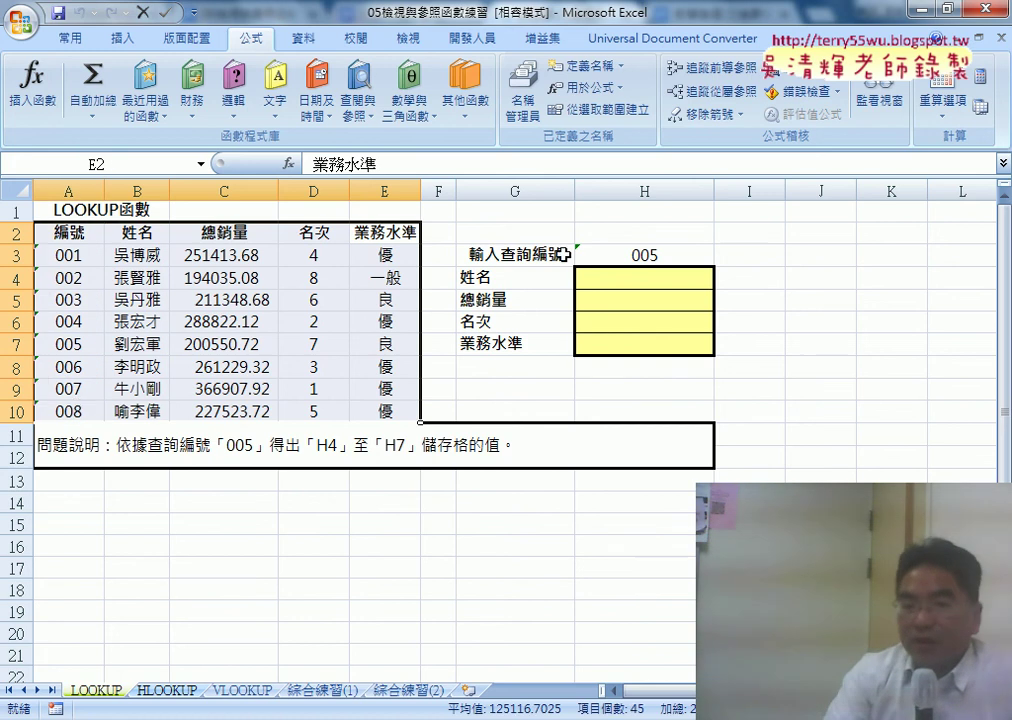
left_click_drag(564, 255, 641, 347)
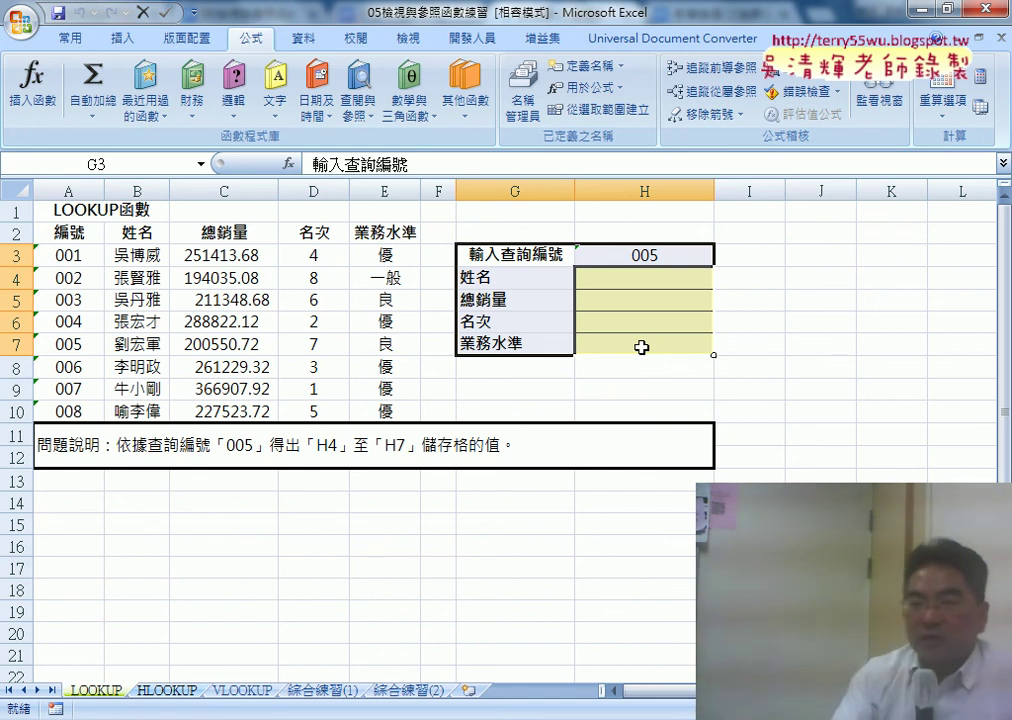
left_click(642, 256)
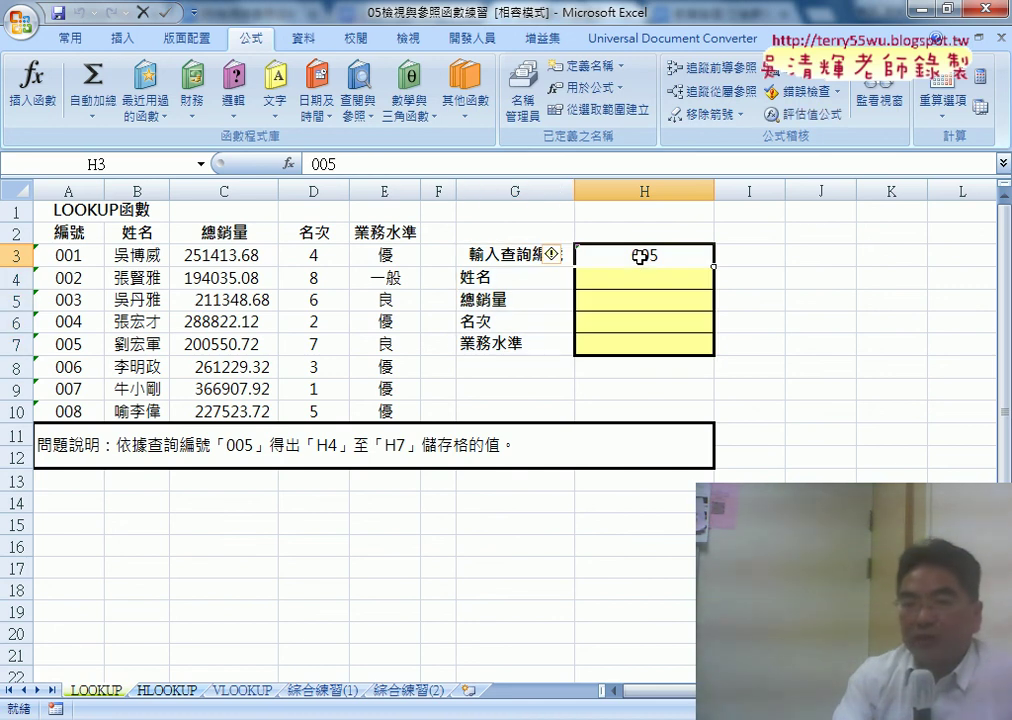
left_click(63, 347)
left_click(164, 342)
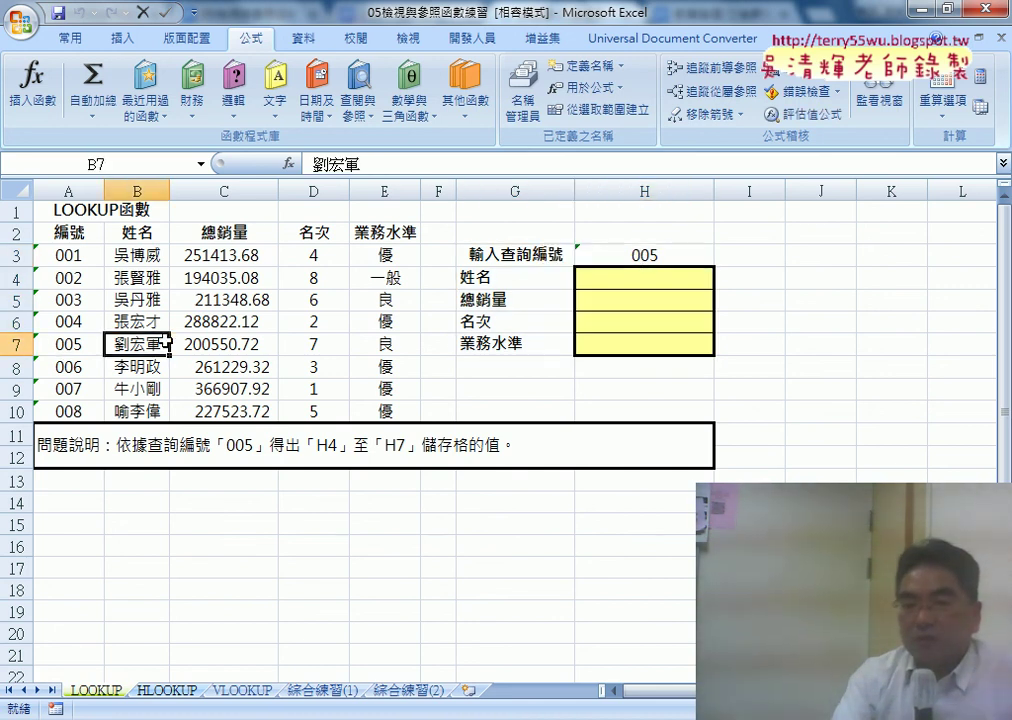
left_click_drag(164, 342, 383, 346)
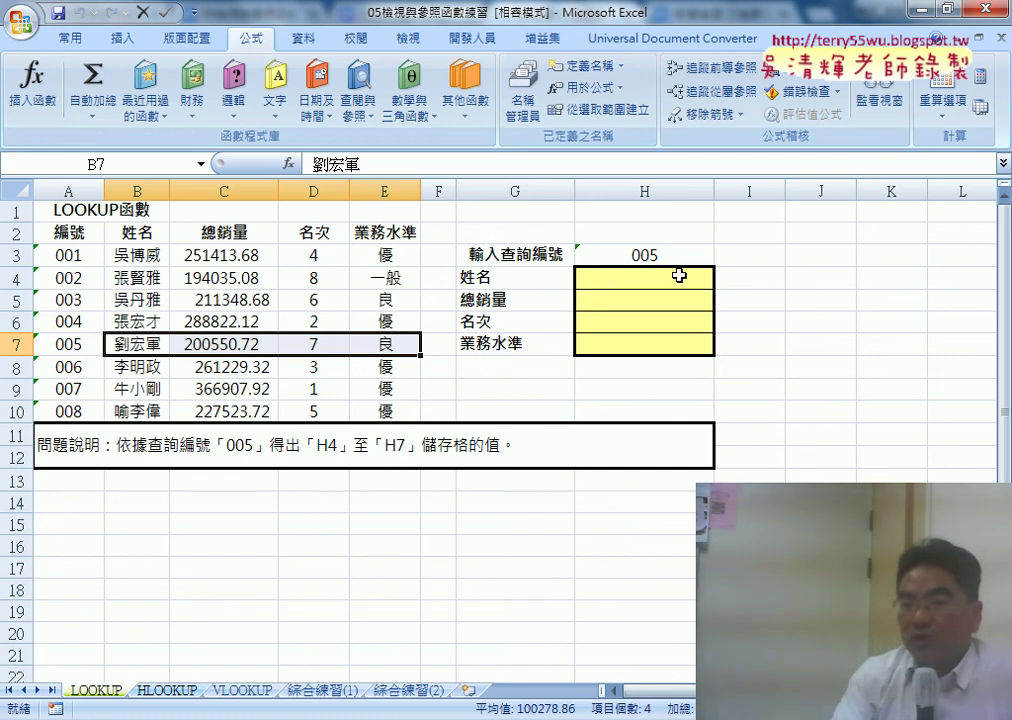
left_click_drag(679, 275, 681, 344)
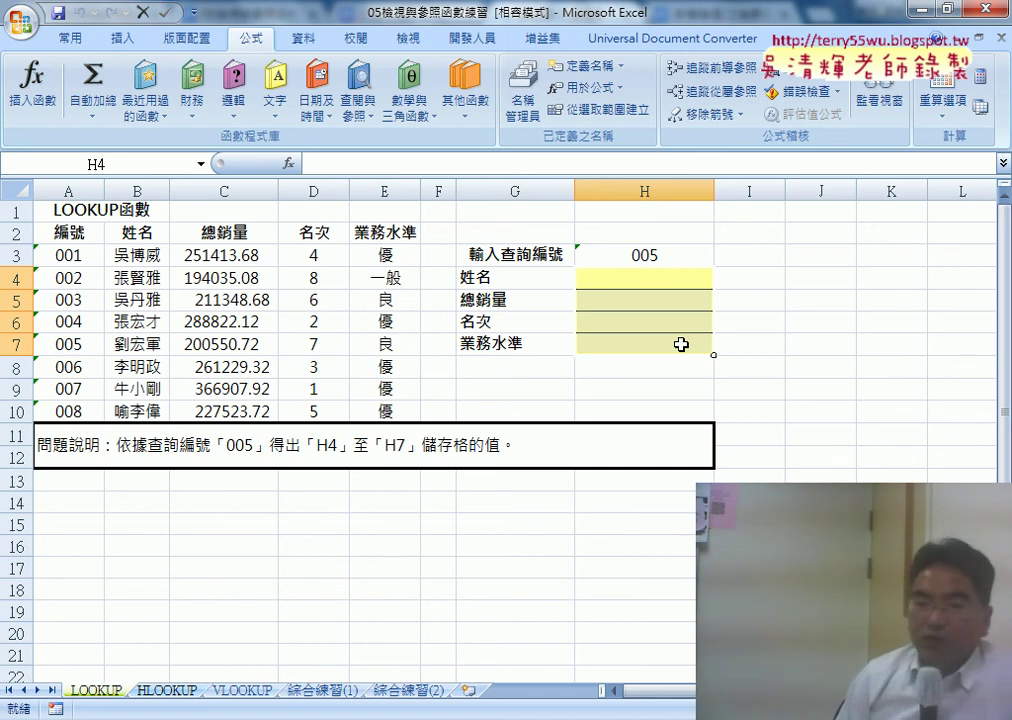
left_click(605, 257)
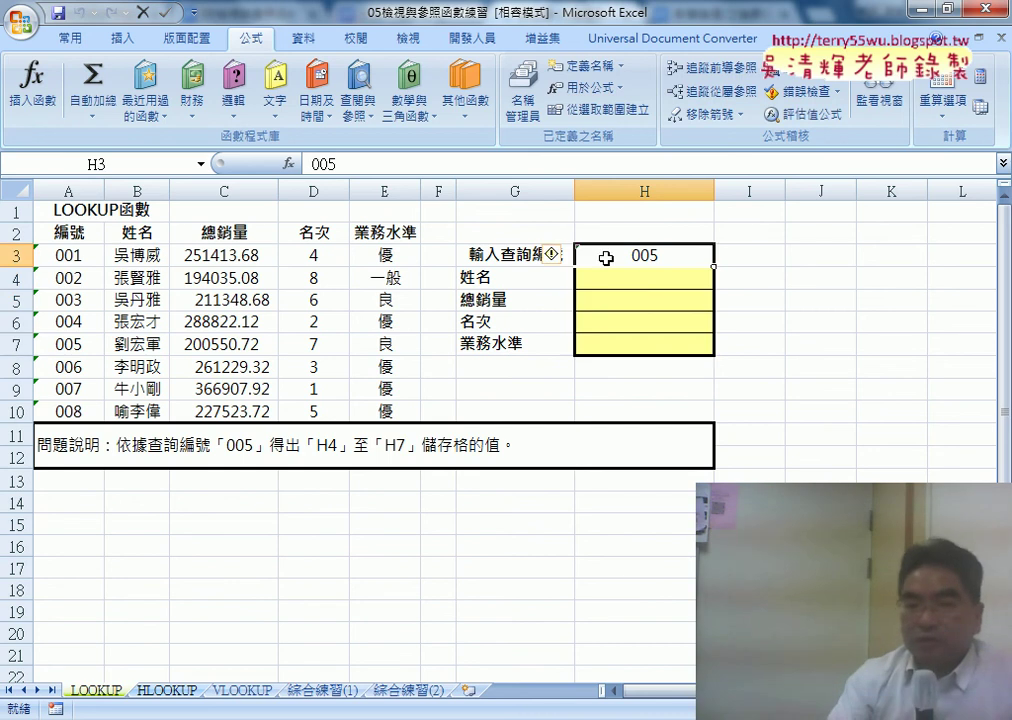
left_click(60, 348)
left_click_drag(132, 345, 367, 347)
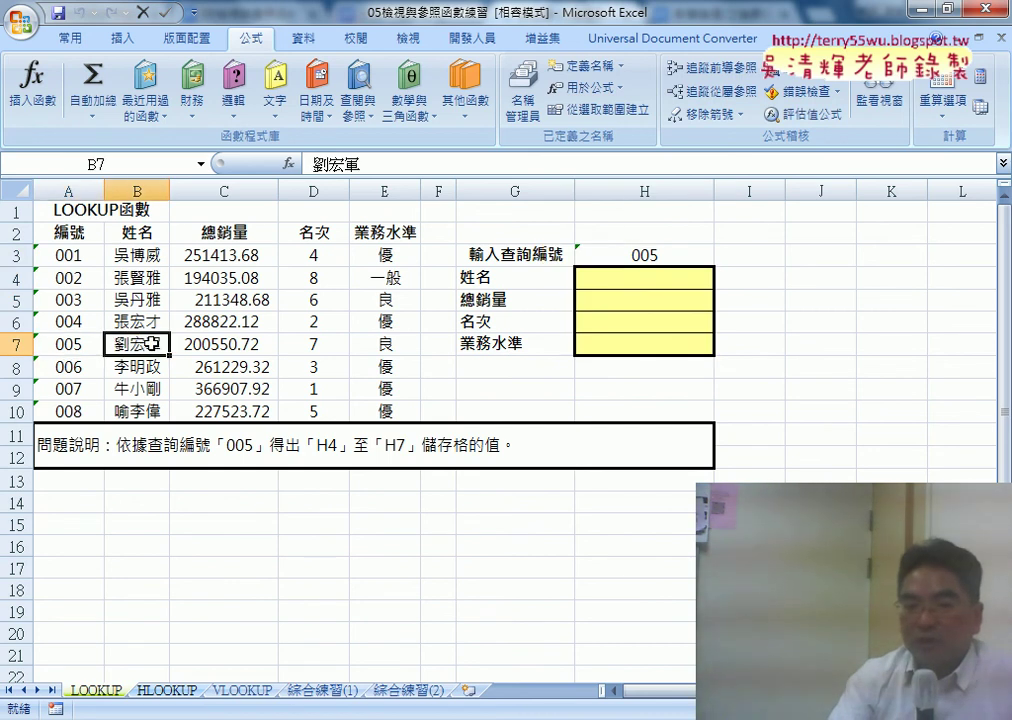
left_click(665, 277)
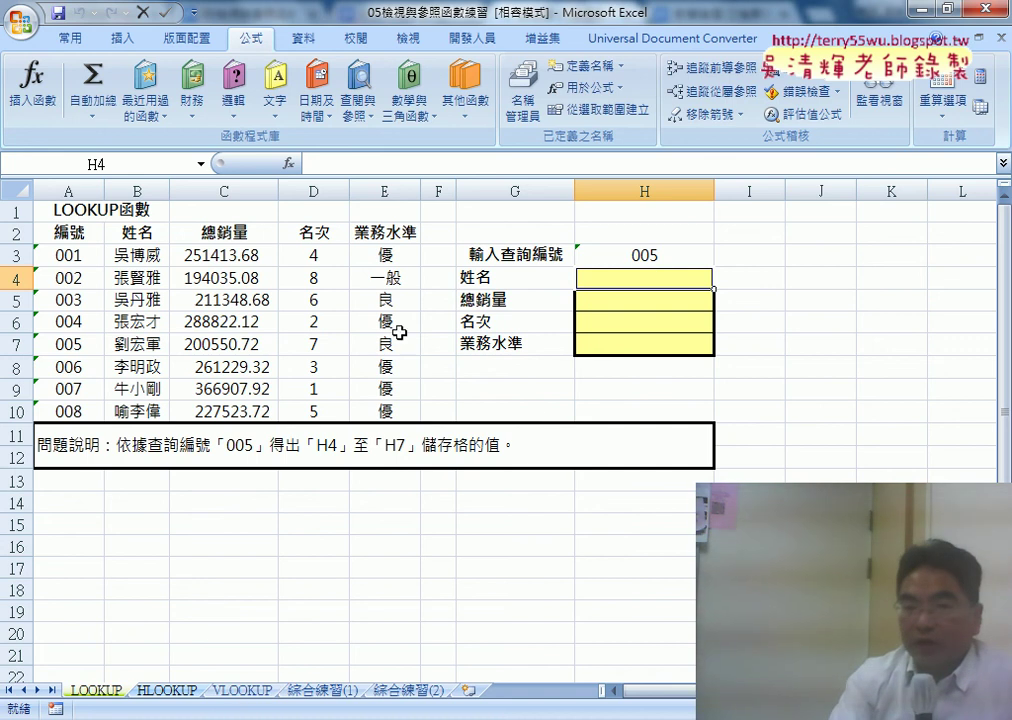
- Filter Insert Function to 檢視與參照 and read the INDEX, INDIRECT and OFFSET descriptions
left_click(289, 163)
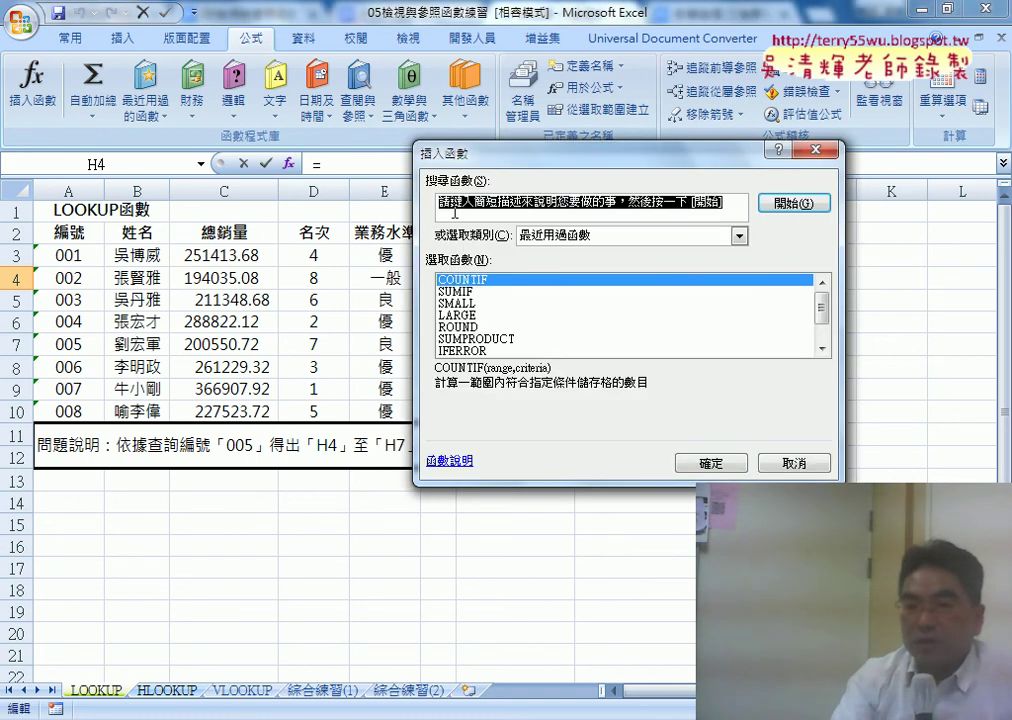
left_click(607, 236)
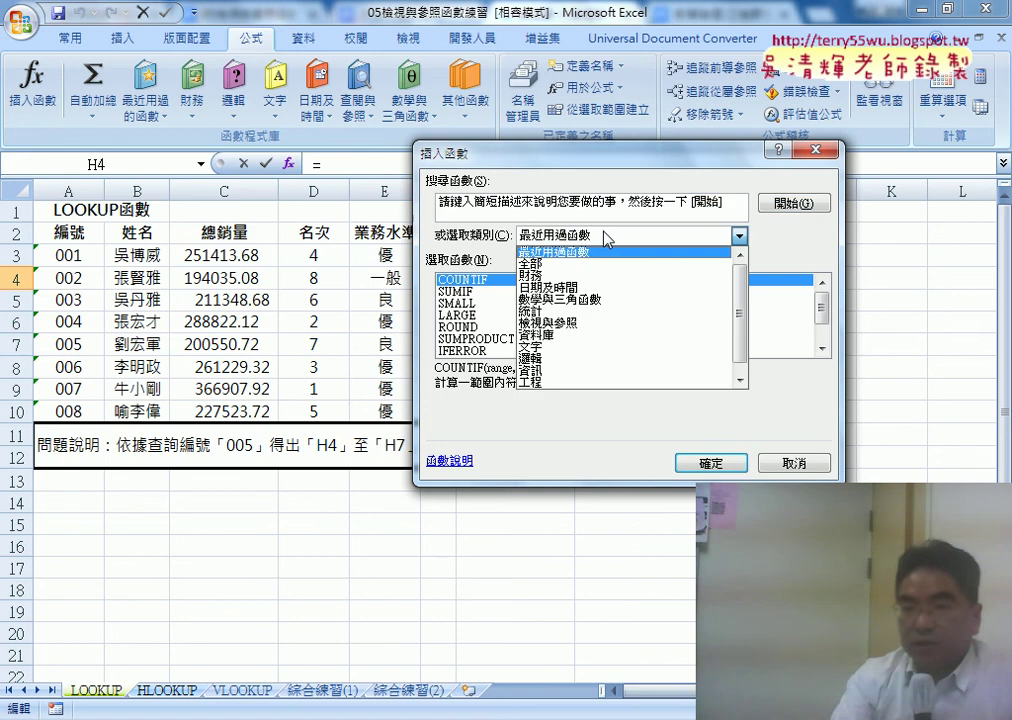
left_click(615, 321)
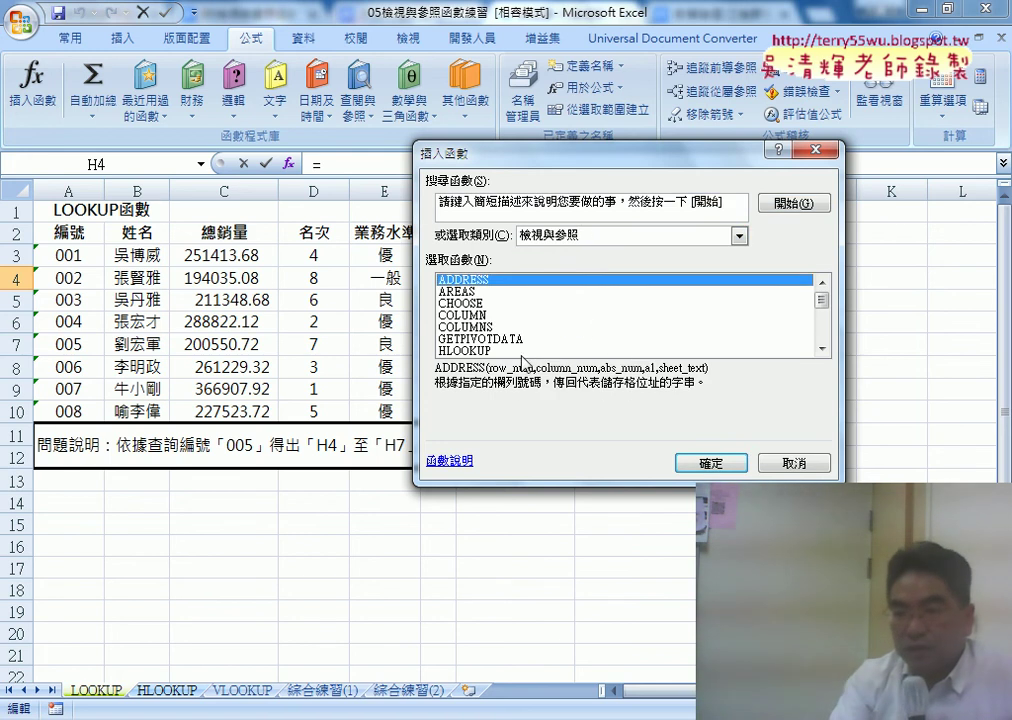
left_click(824, 348)
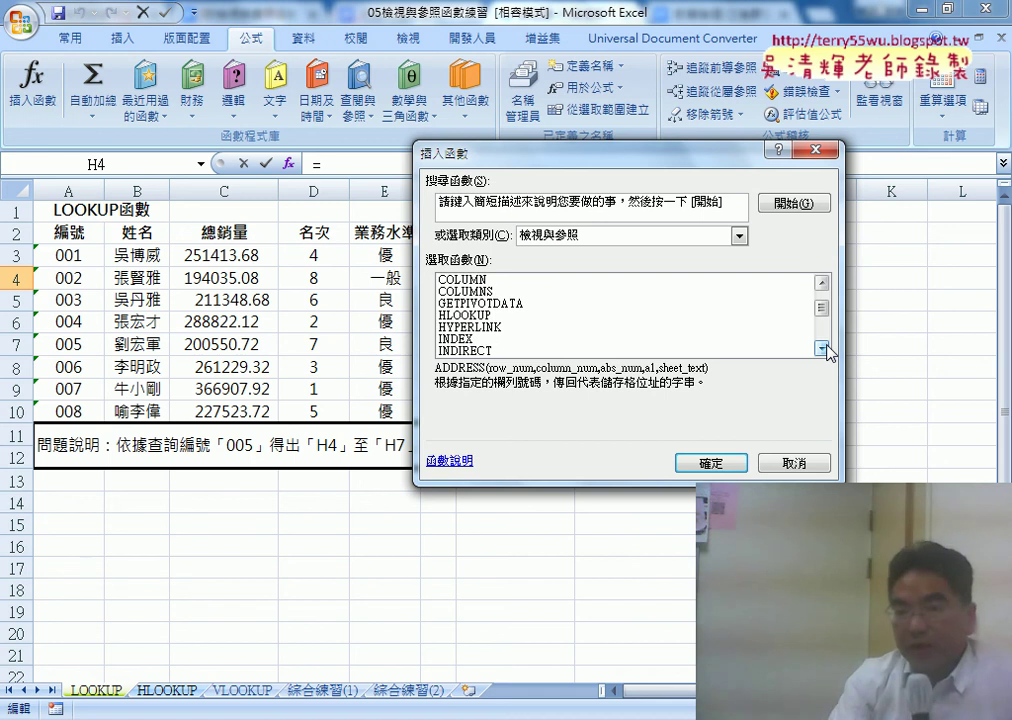
left_click(543, 340)
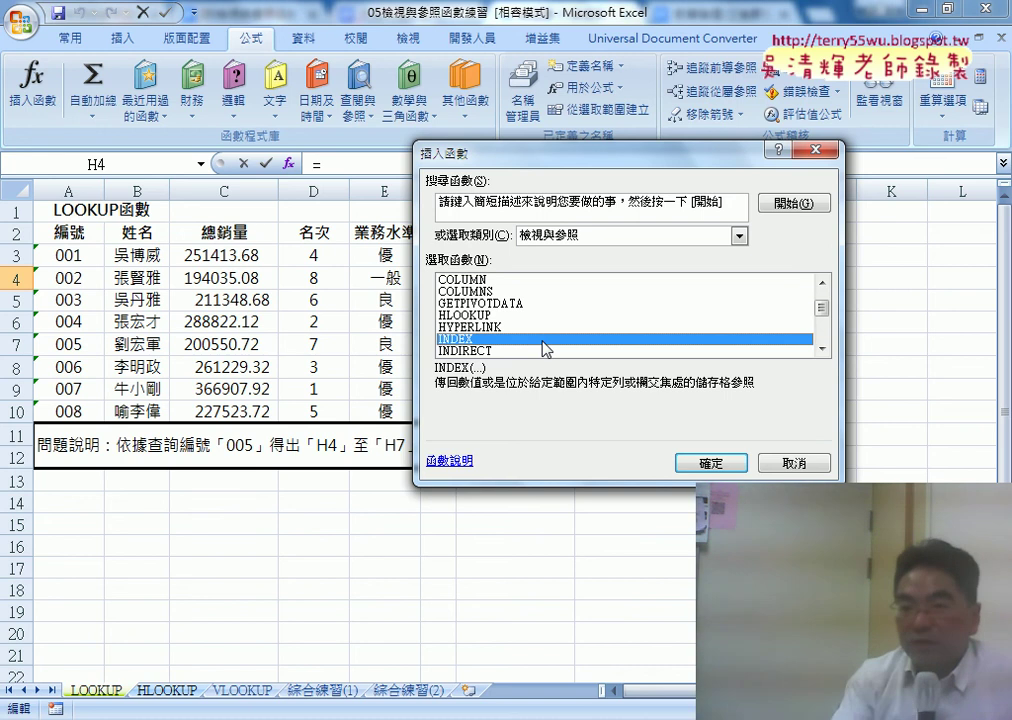
left_click(507, 352)
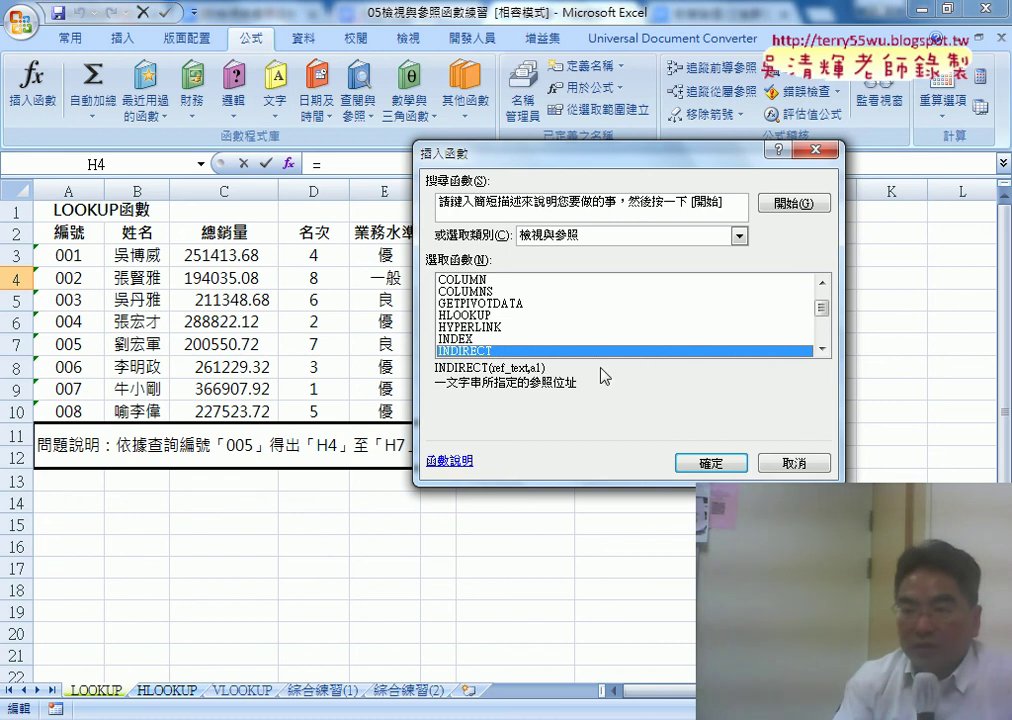
left_click(822, 350)
left_click(822, 350)
left_click(822, 350)
left_click(822, 350)
left_click(822, 350)
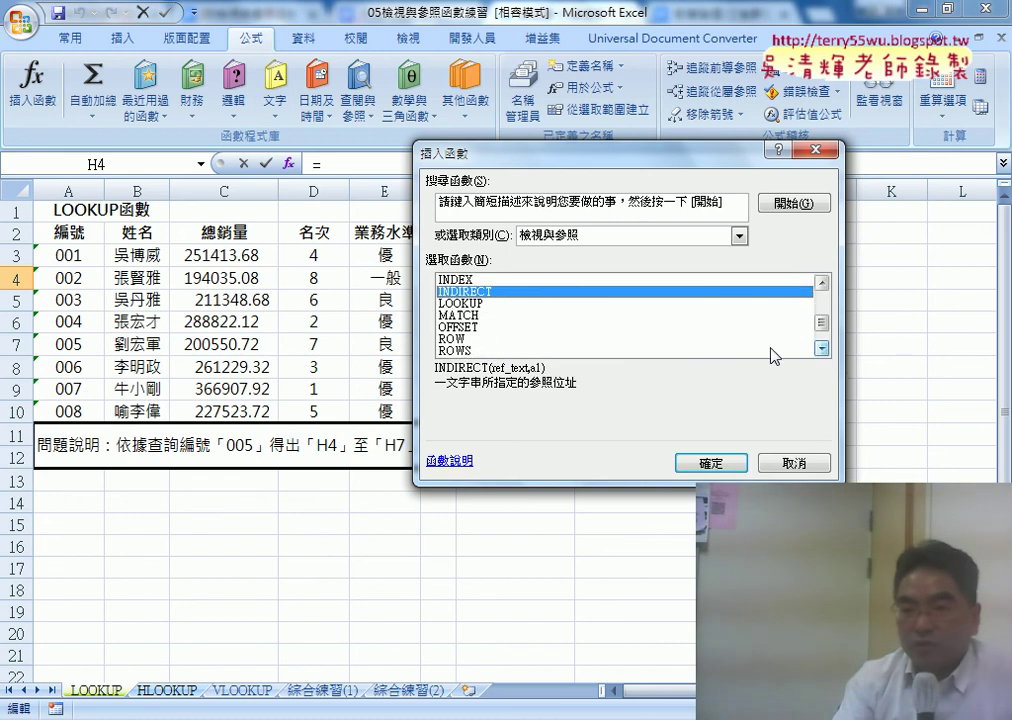
left_click(462, 330)
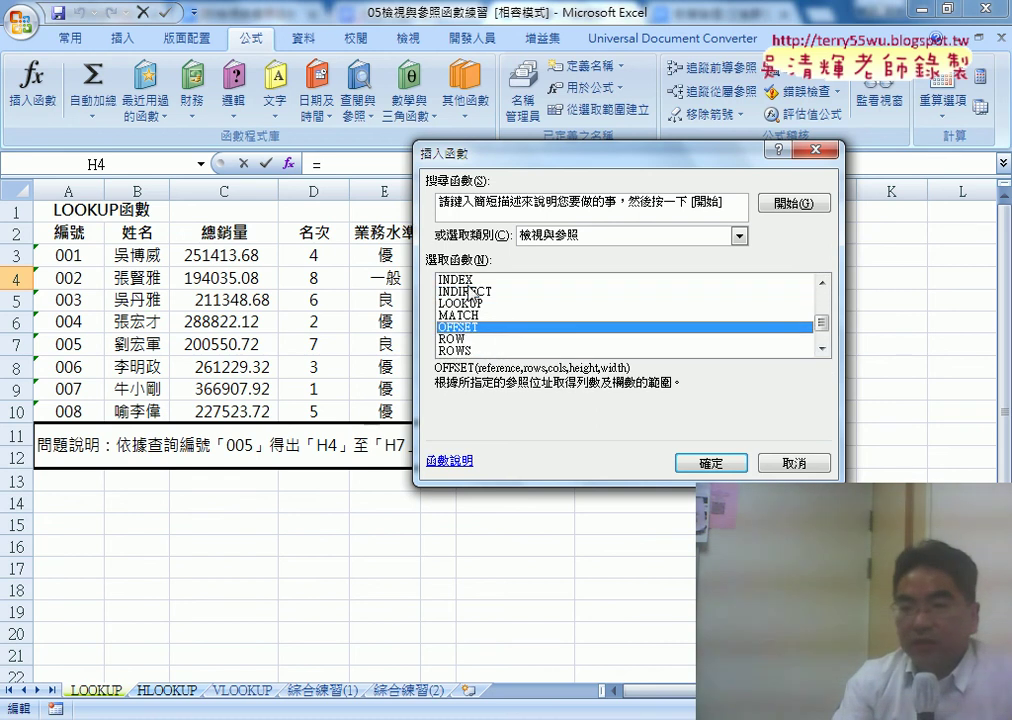
- Review the MATCH, VLOOKUP and INDEX descriptions, then insert LOOKUP in its lookup_vector/result_vector form
left_click(469, 283)
left_click(476, 316)
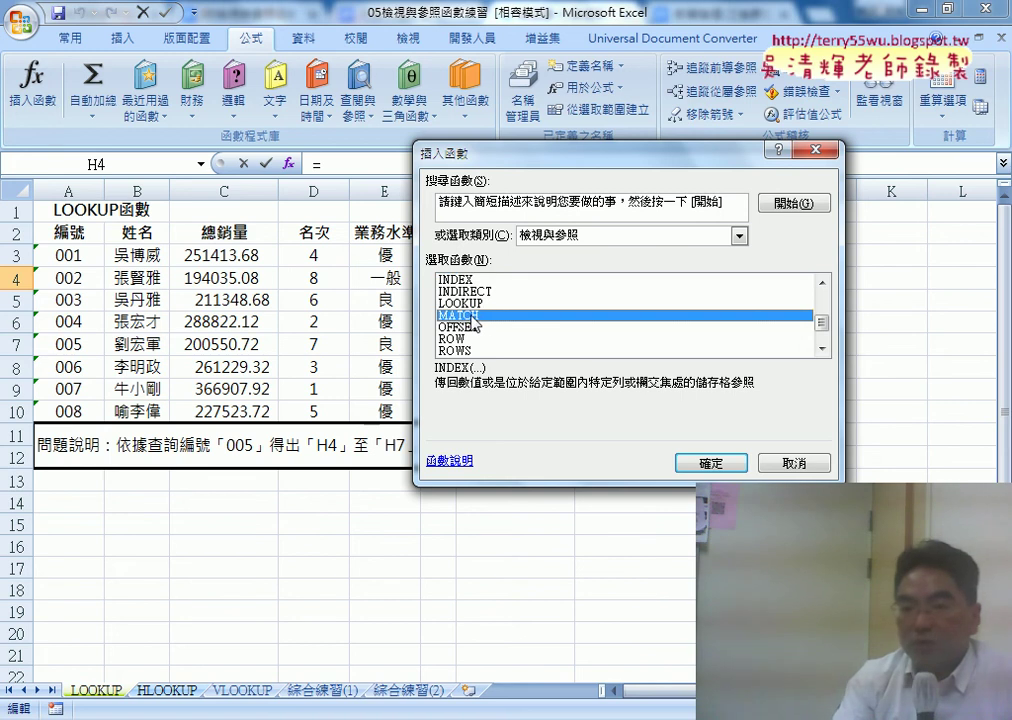
left_click(822, 348)
left_click(822, 348)
left_click(822, 348)
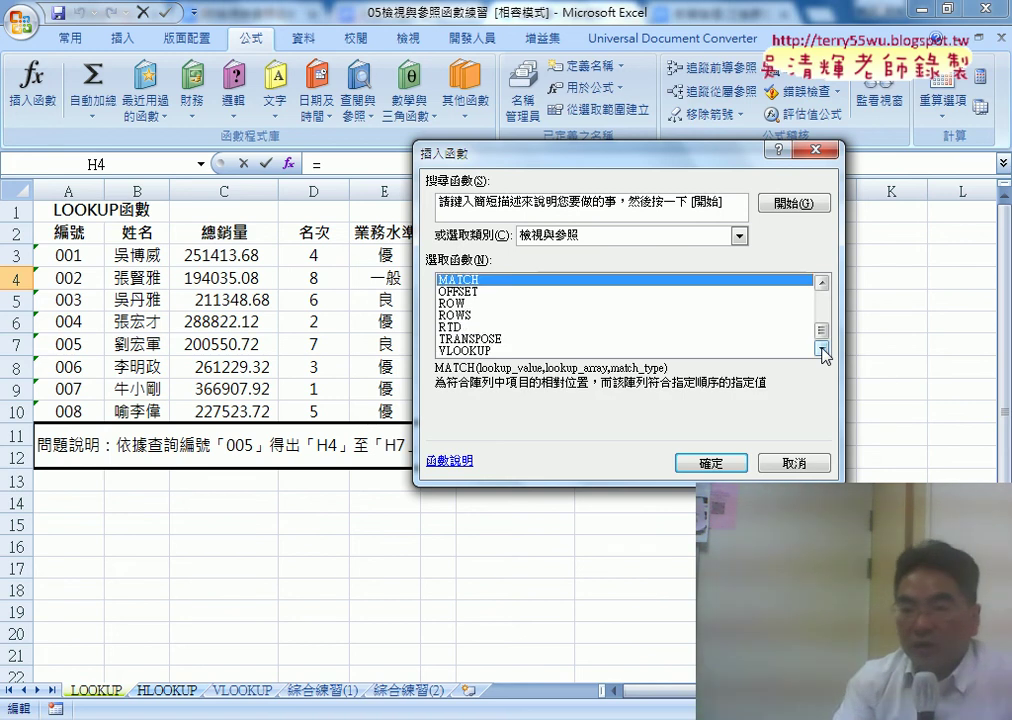
left_click(495, 351)
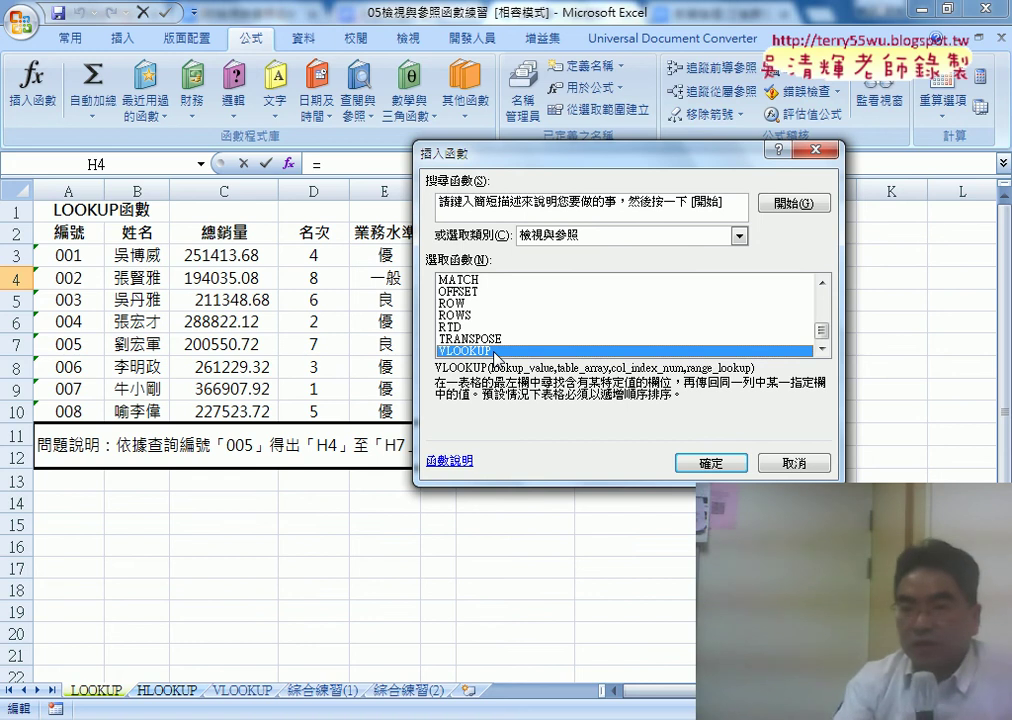
double_click(822, 284)
left_click(822, 284)
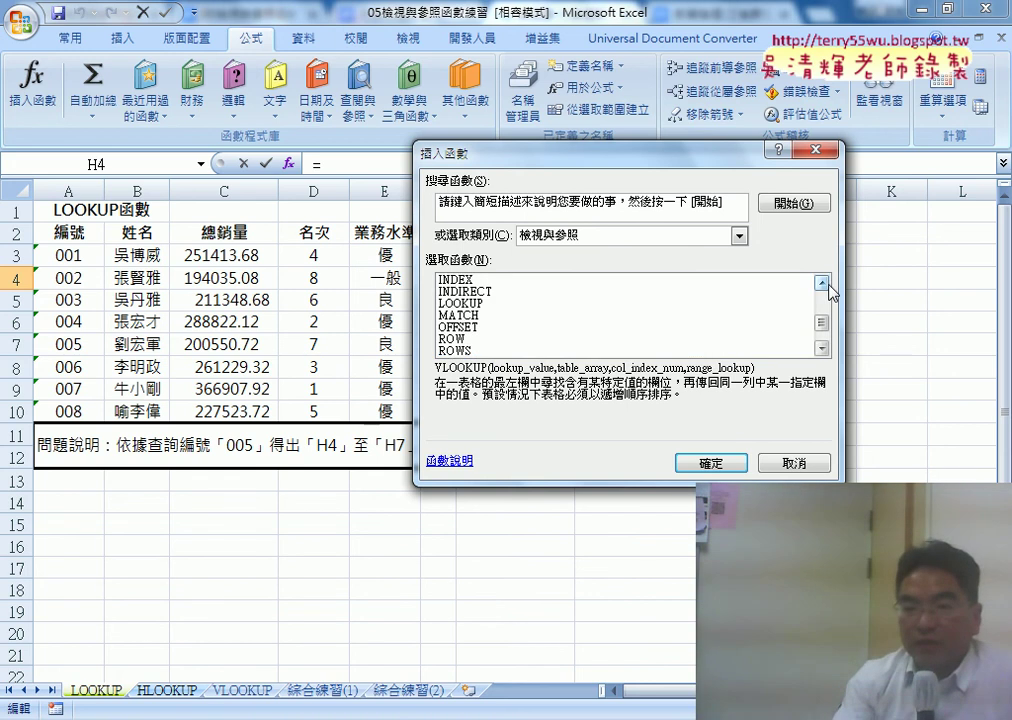
left_click(822, 284)
left_click(489, 293)
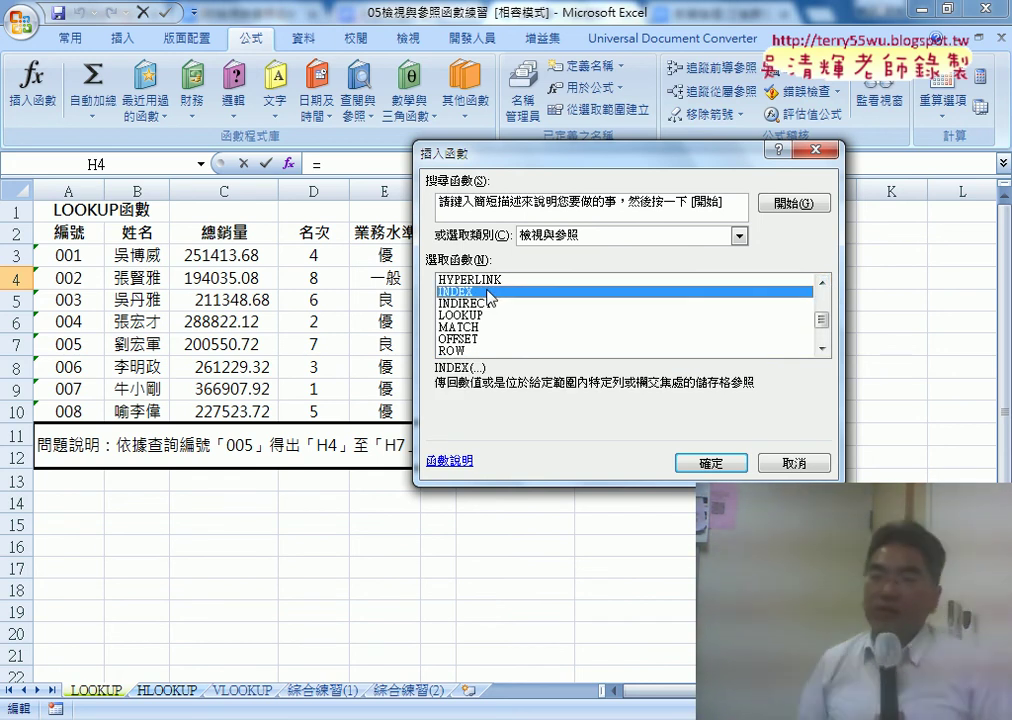
left_click(533, 316)
left_click(709, 465)
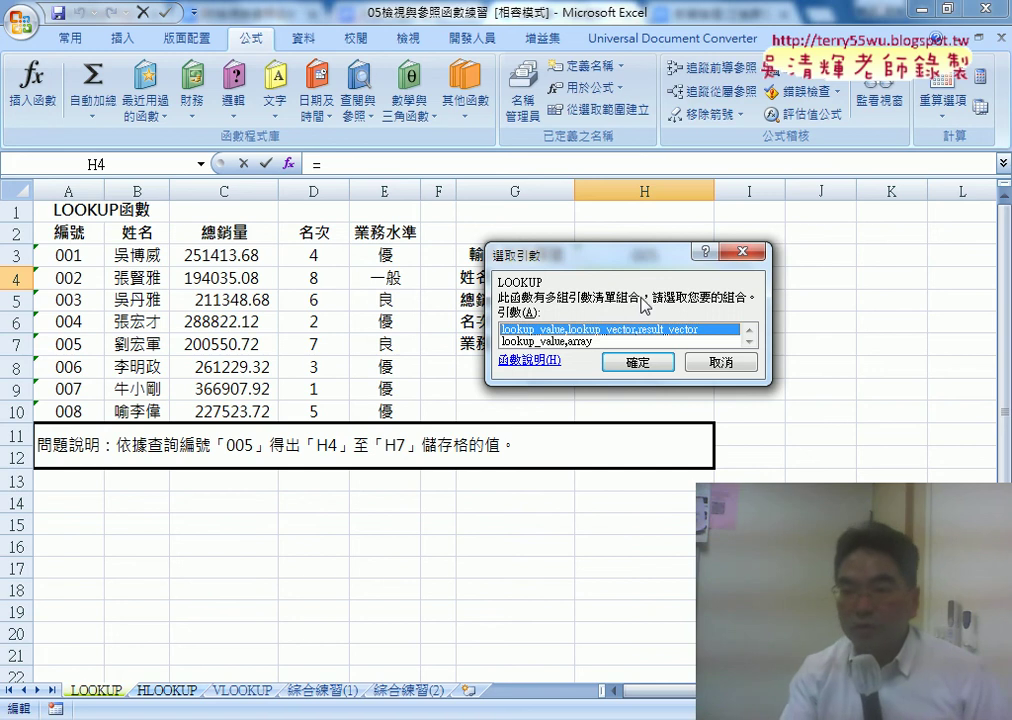
left_click(632, 363)
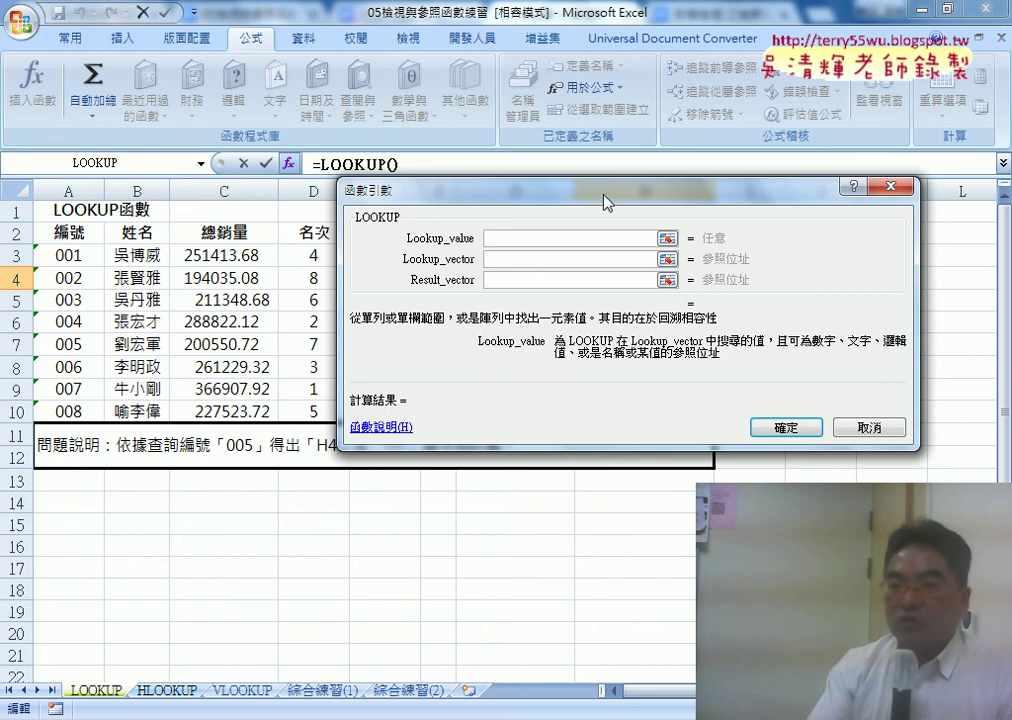
left_click_drag(613, 192, 693, 381)
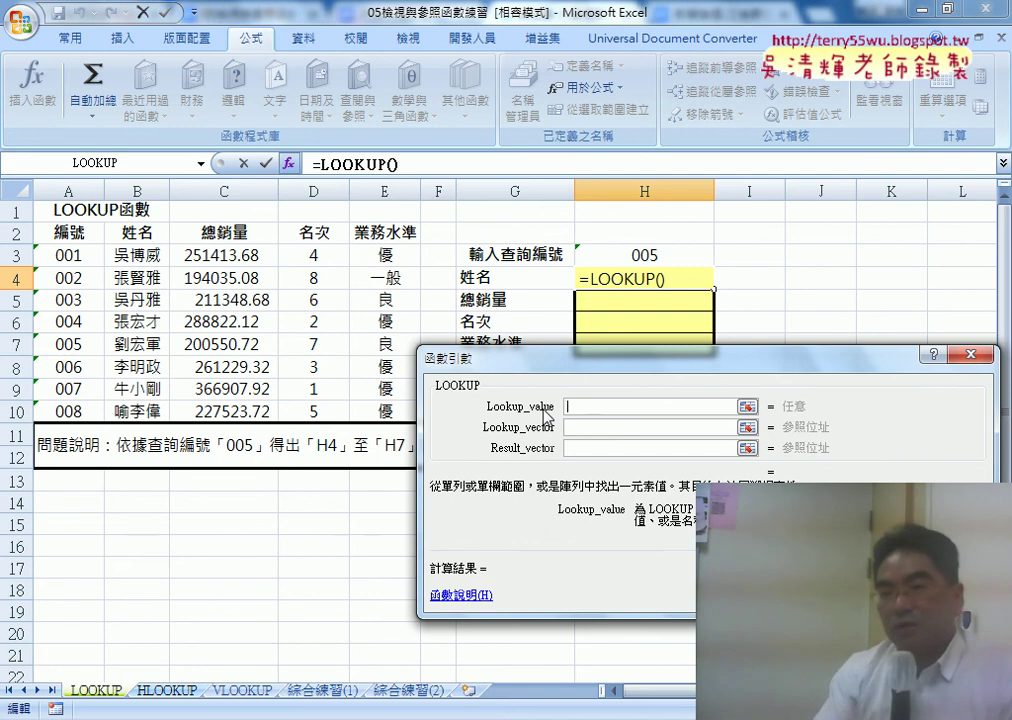
left_click(638, 257)
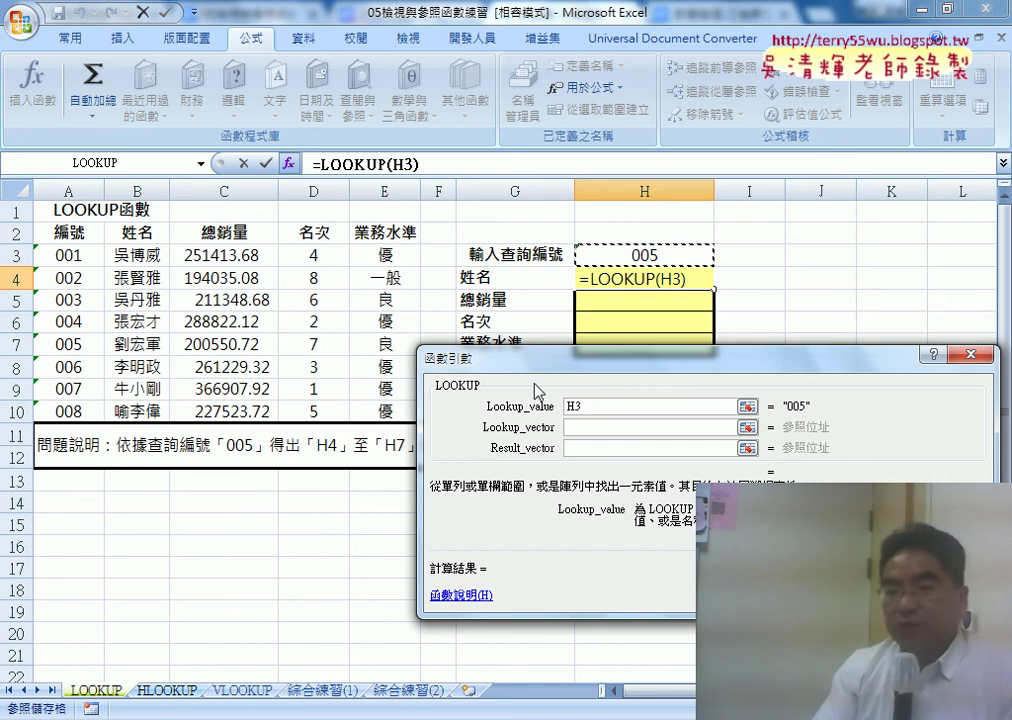
left_click(638, 406)
left_click(580, 430)
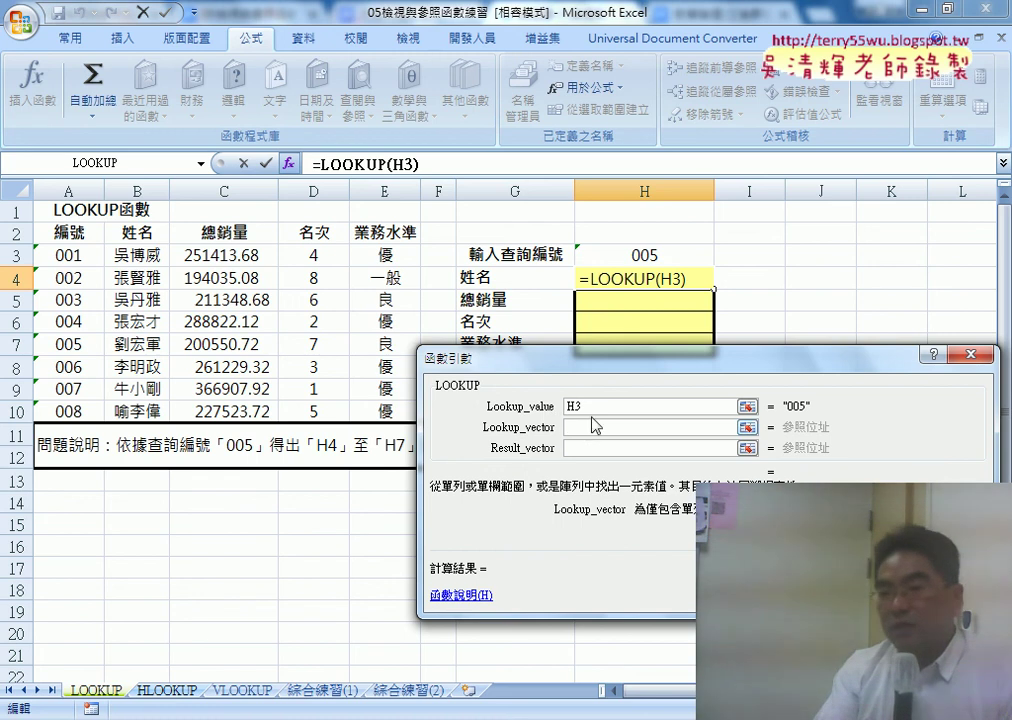
left_click(577, 425)
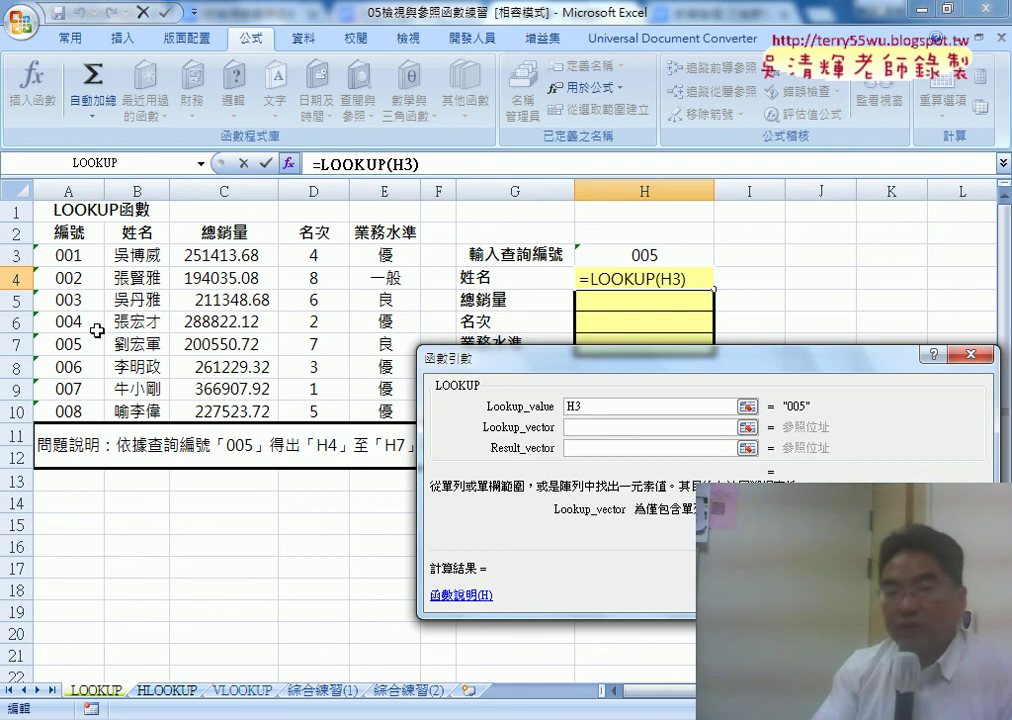
left_click_drag(77, 262, 75, 411)
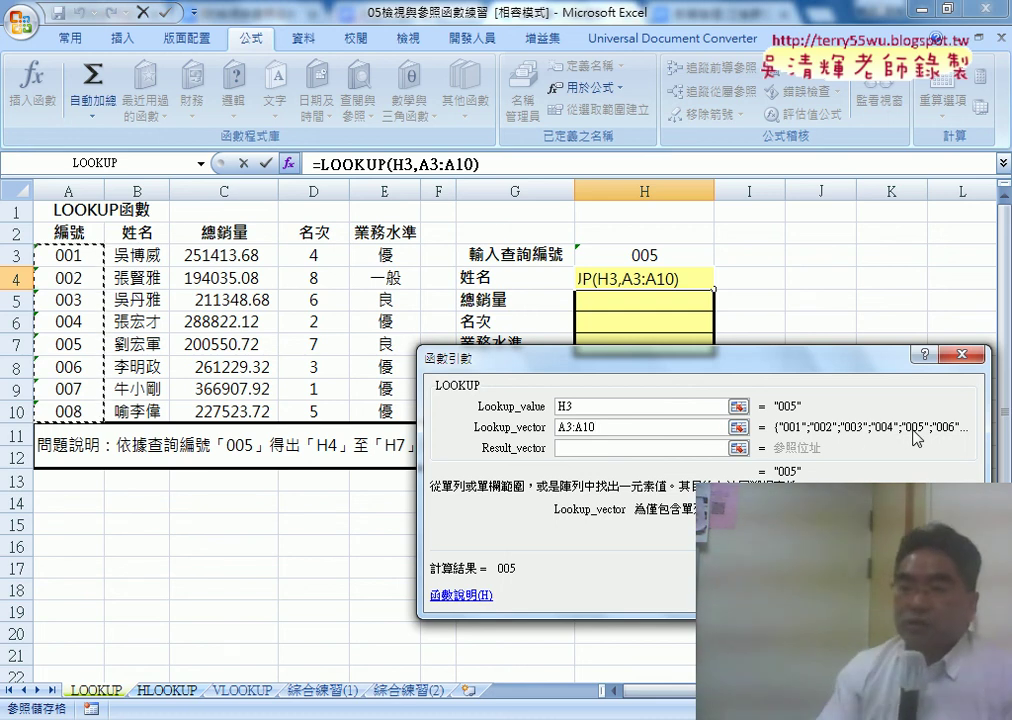
left_click(572, 452)
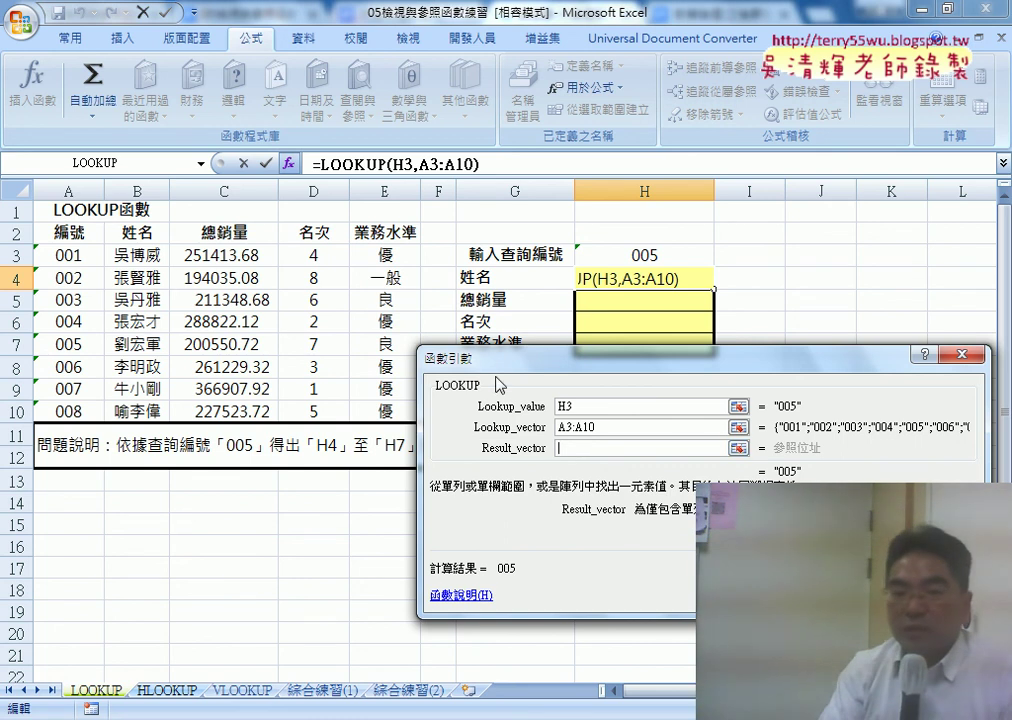
left_click_drag(135, 255, 140, 411)
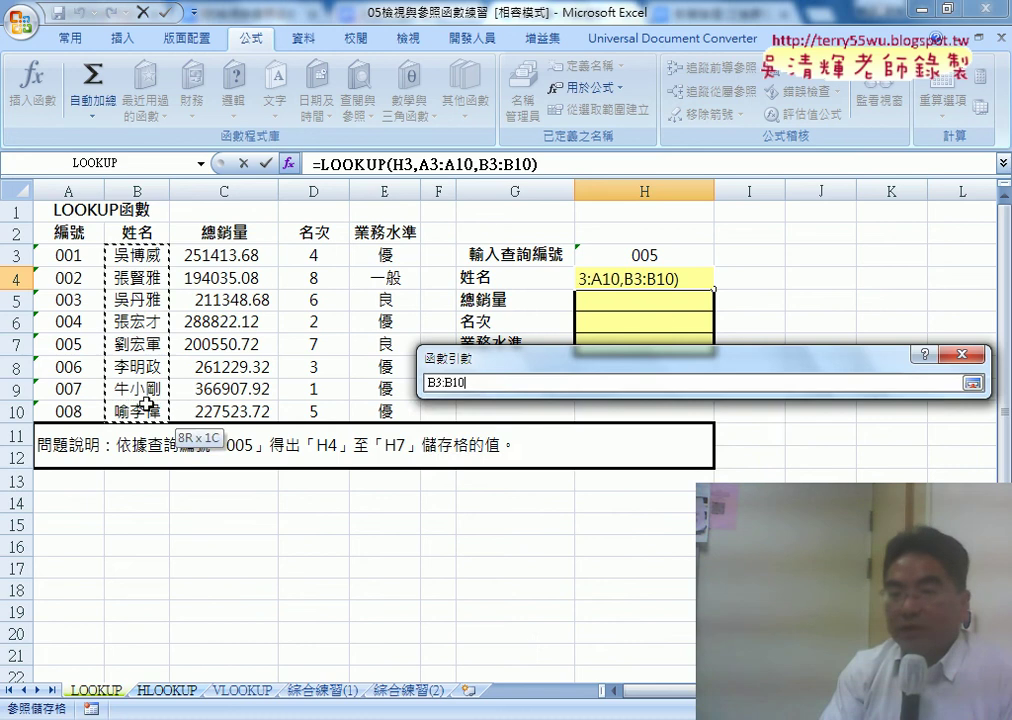
key("F2")
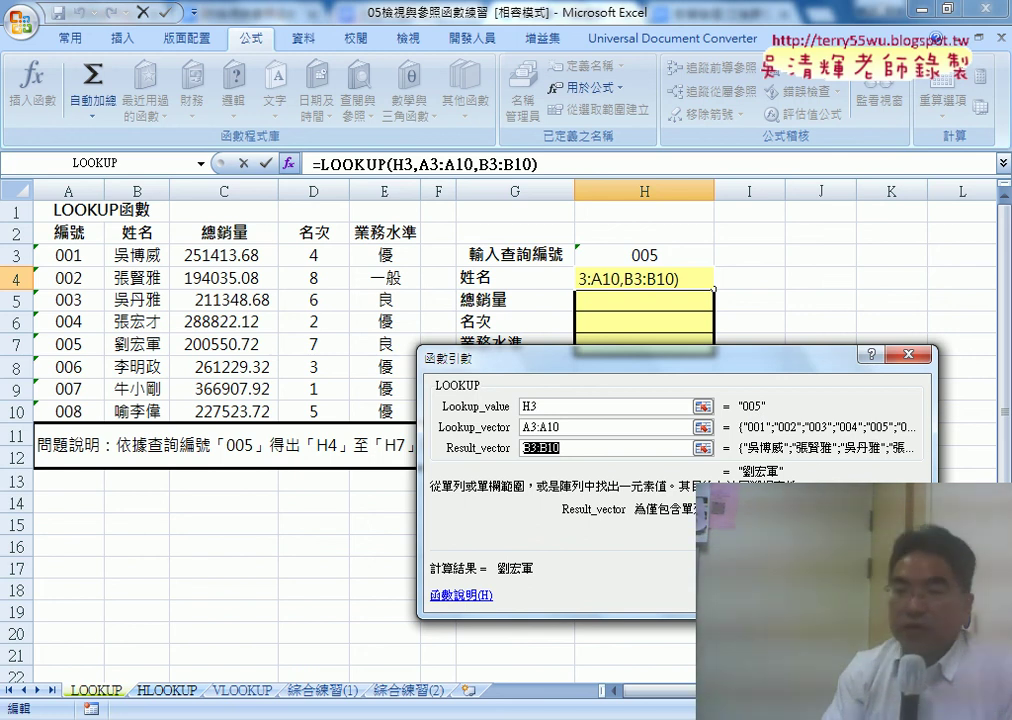
key("Return")
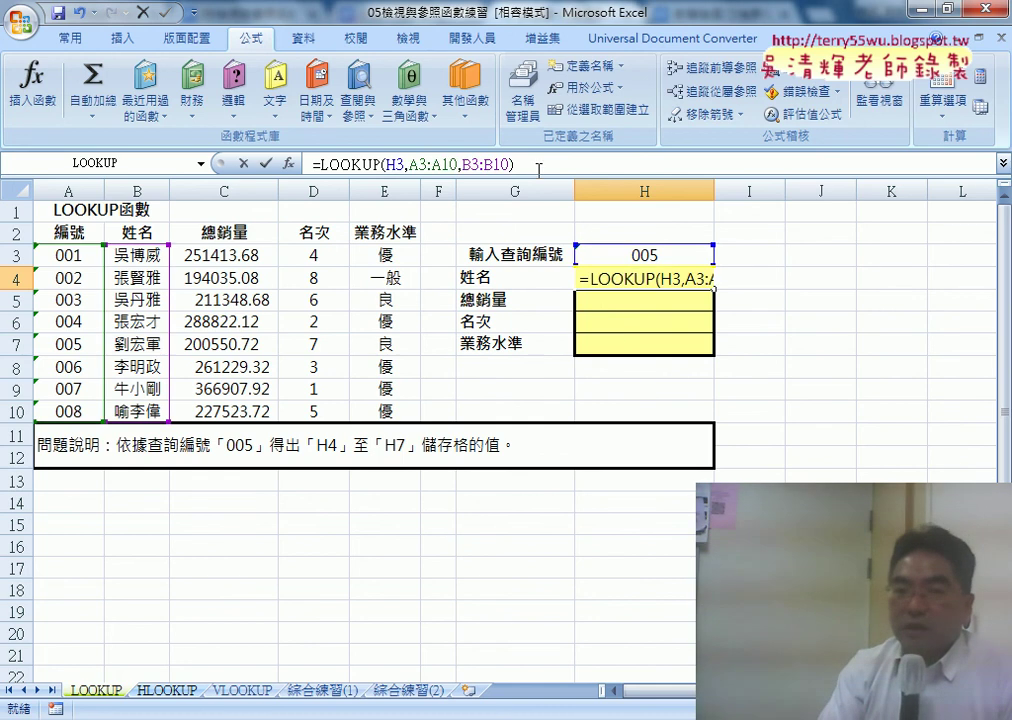
left_click_drag(545, 165, 314, 164)
right_click(357, 163)
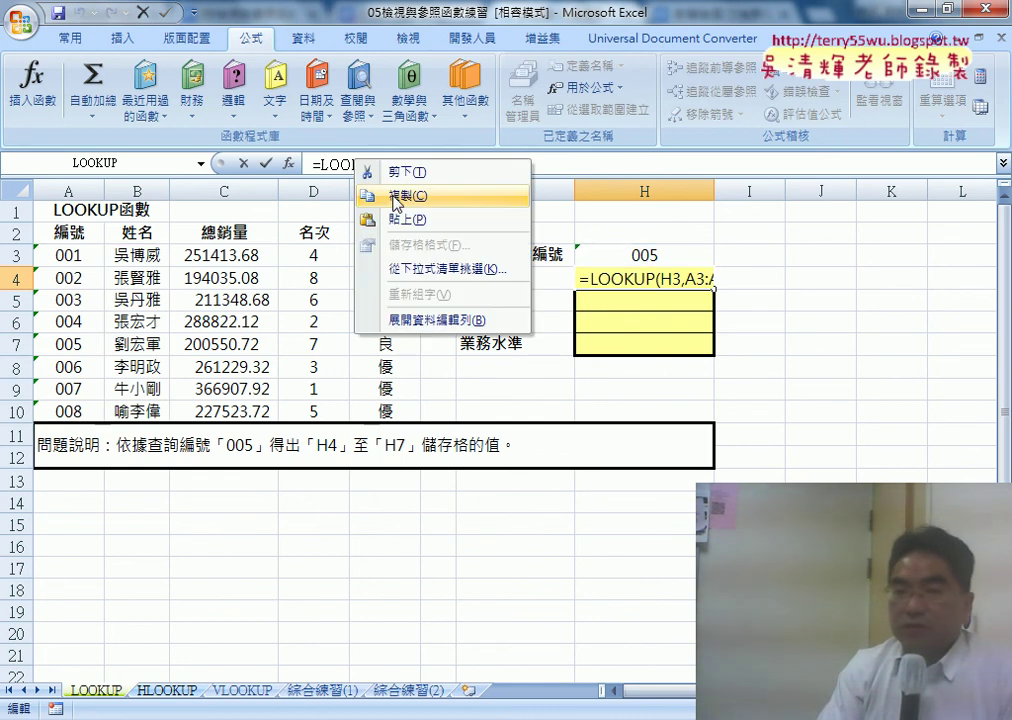
- Copy H4's formula into H5 with result range C3:C10, returning 200550.72
left_click(395, 197)
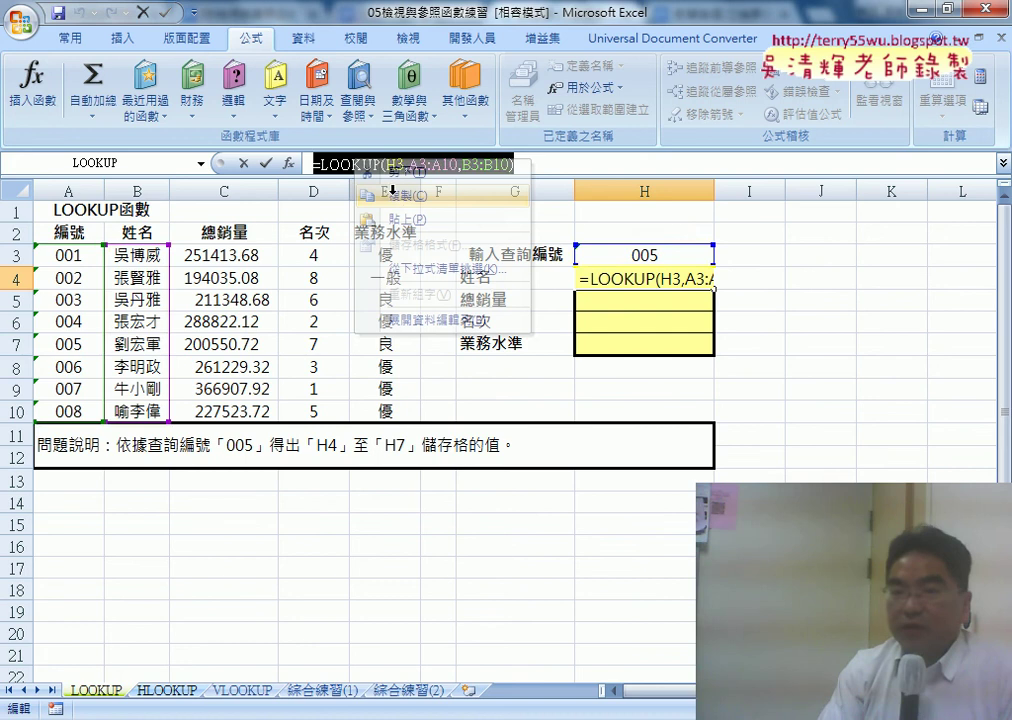
left_click(265, 163)
left_click(600, 299)
left_click(366, 165)
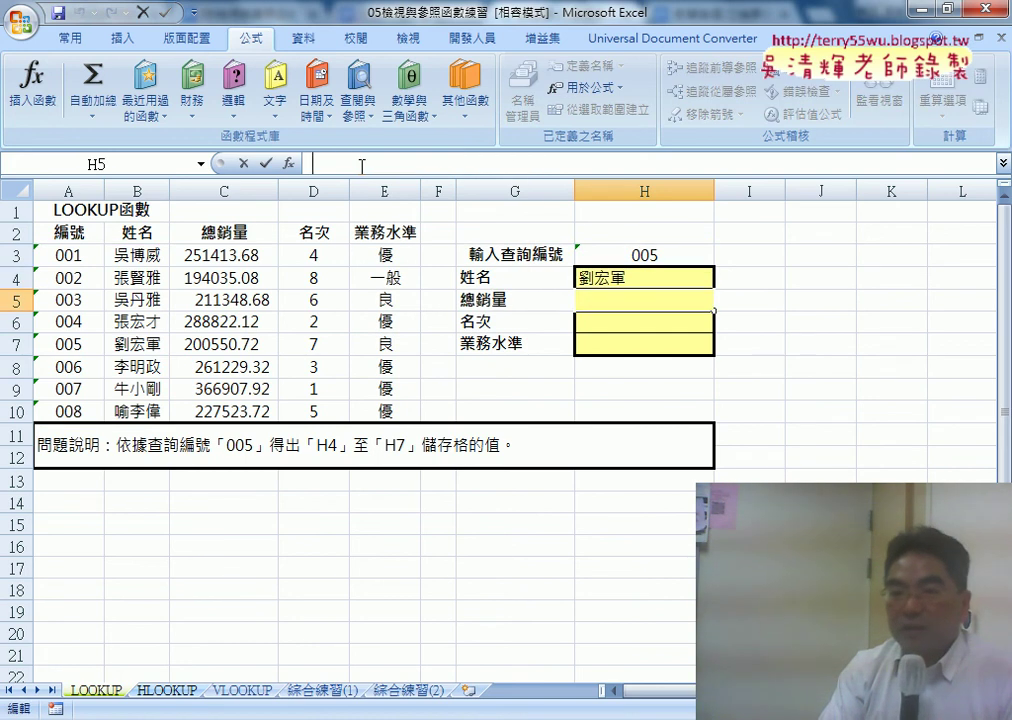
right_click(362, 165)
left_click(405, 228)
left_click_drag(461, 164, 493, 164)
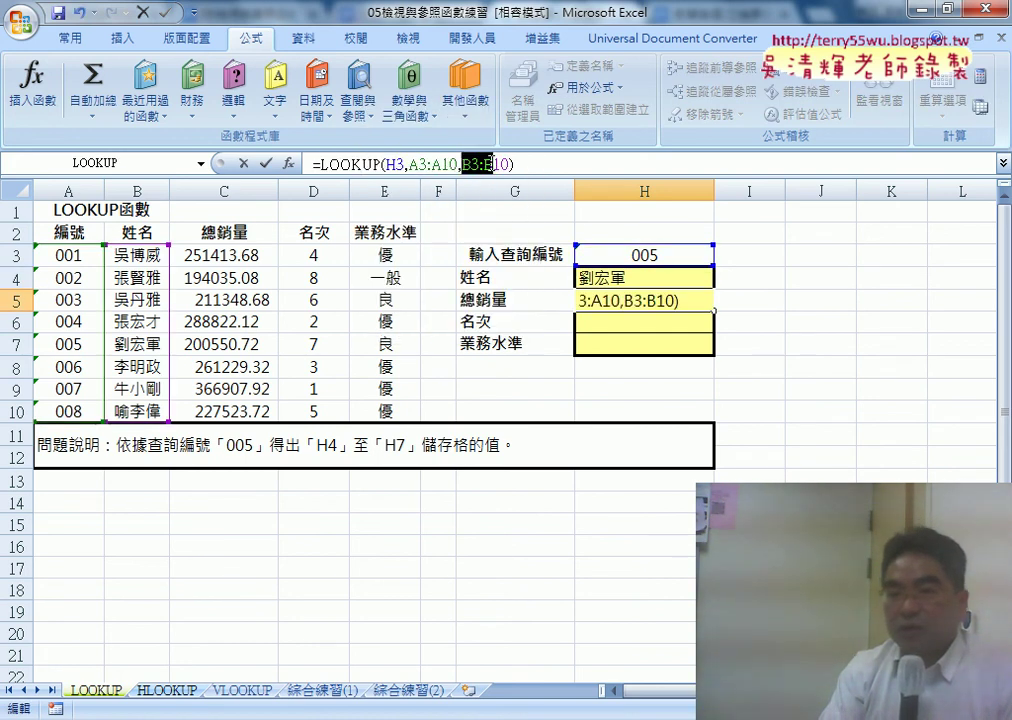
left_click_drag(230, 252, 226, 411)
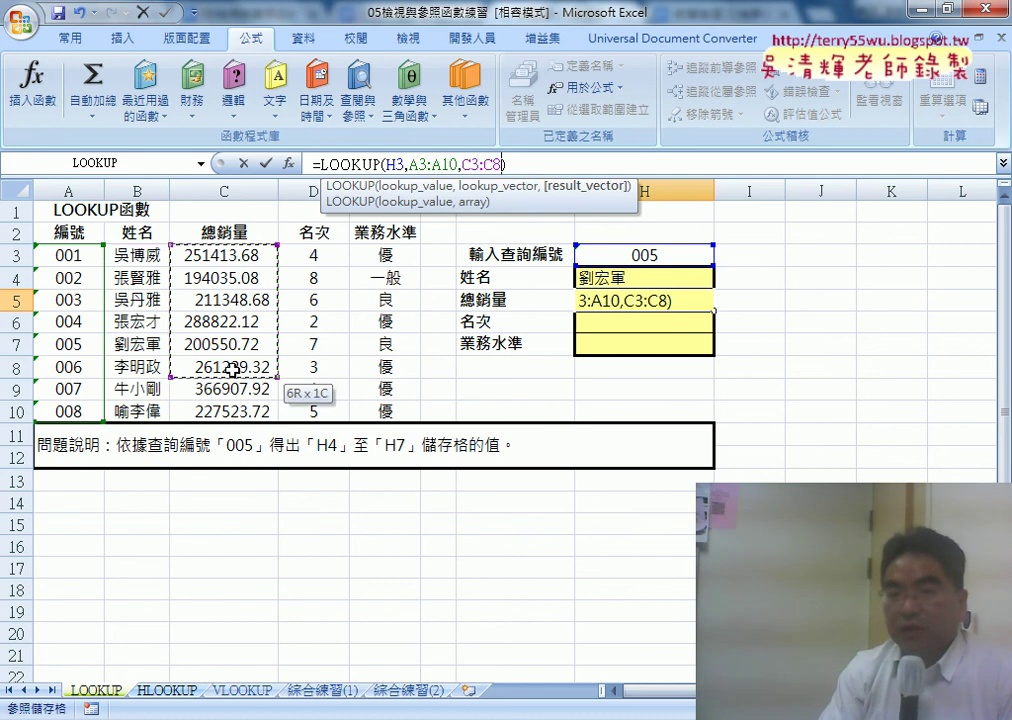
left_click(265, 163)
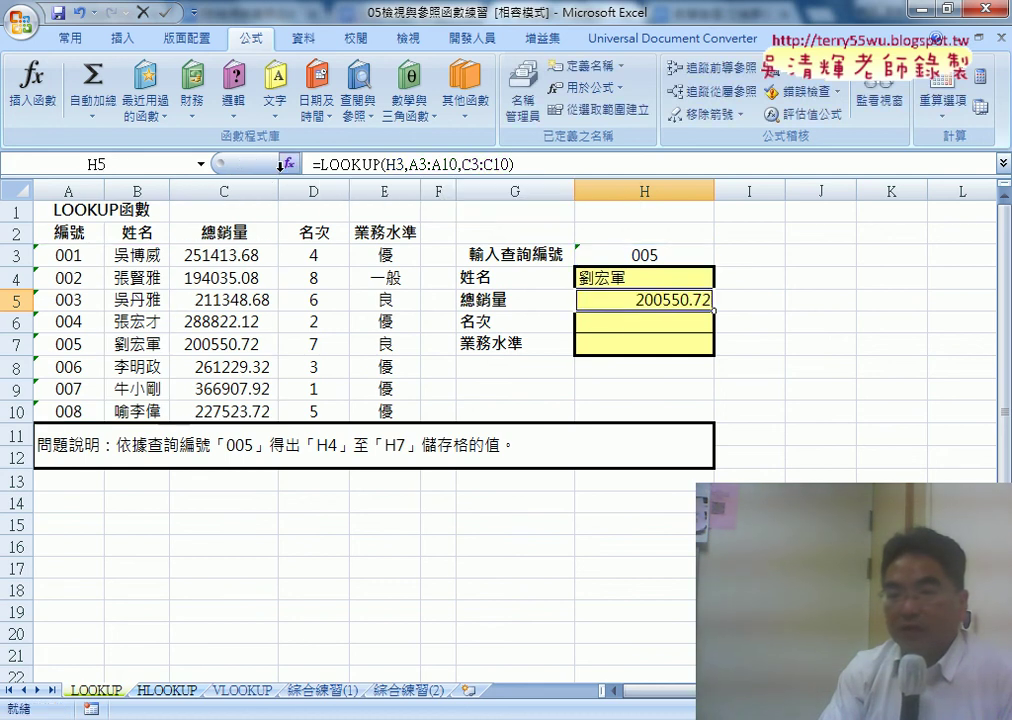
- Paste the formula into H6 with result range D3:D10, returning rank 7
left_click(609, 321)
right_click(360, 163)
left_click(400, 222)
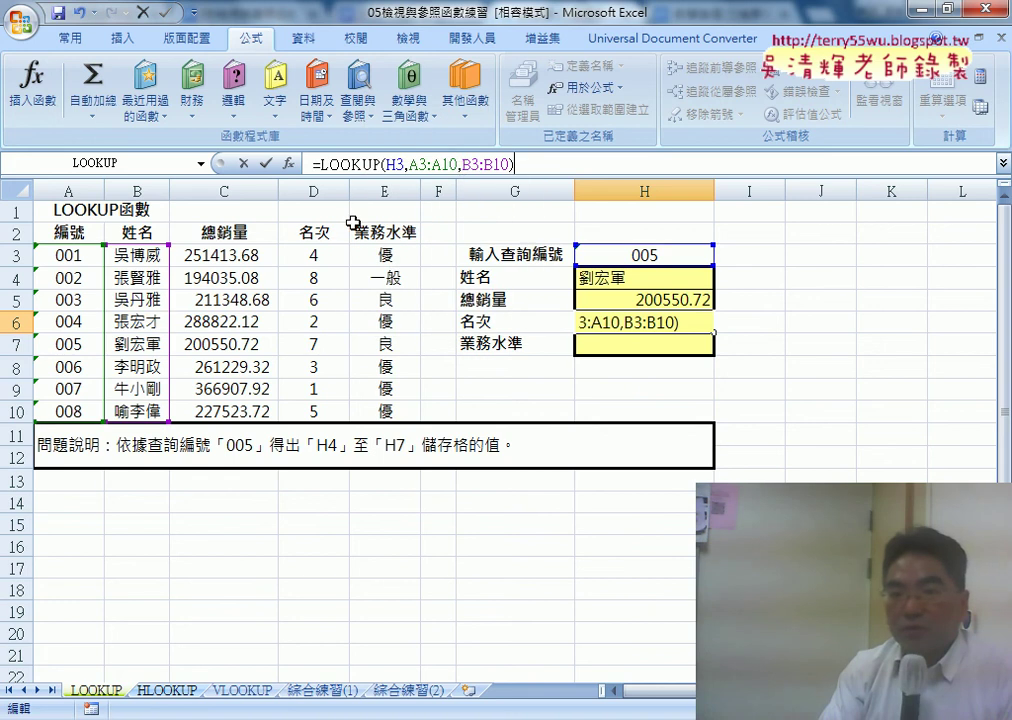
left_click_drag(462, 164, 494, 164)
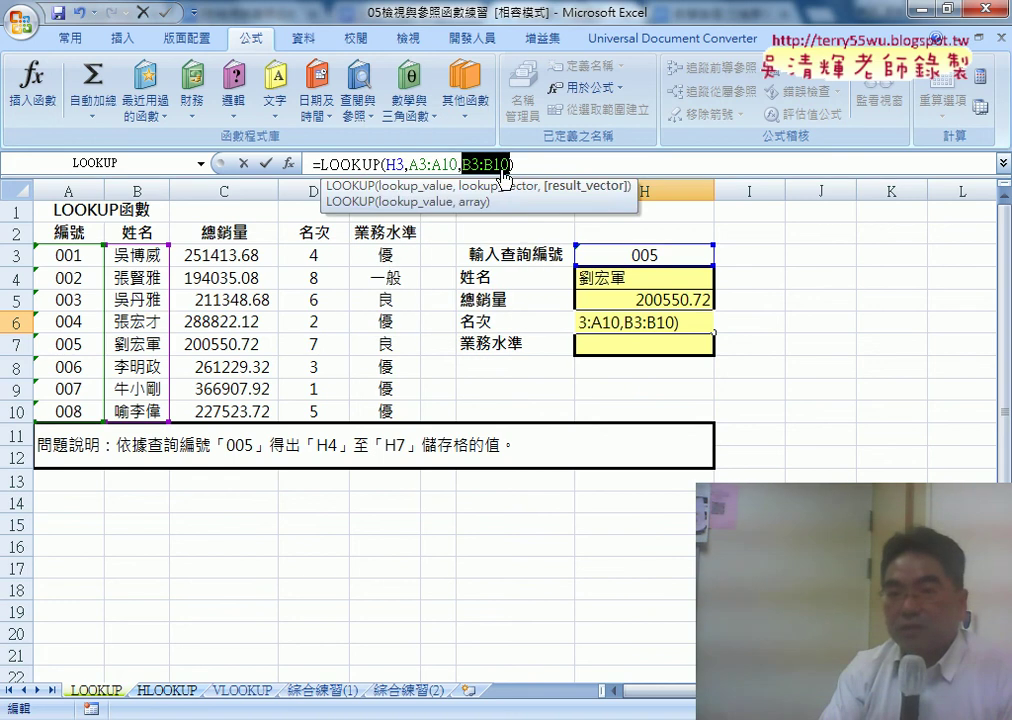
left_click_drag(315, 255, 315, 410)
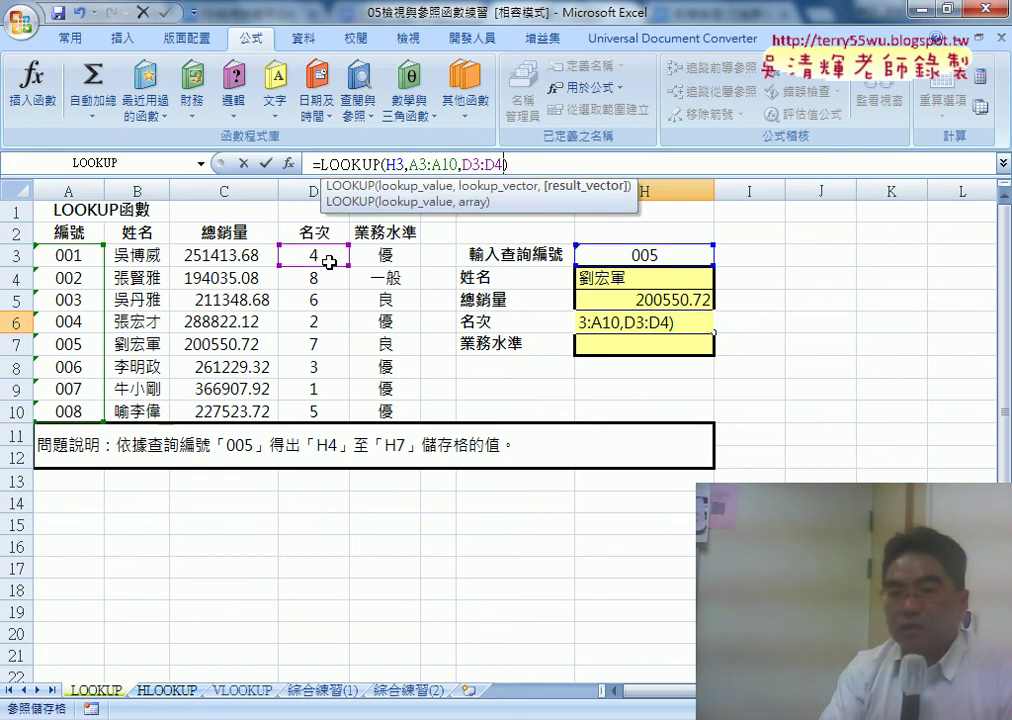
left_click(265, 163)
- Paste the formula into H7 with result range E3:E10, returning 良, and select H4:H7
left_click(640, 340)
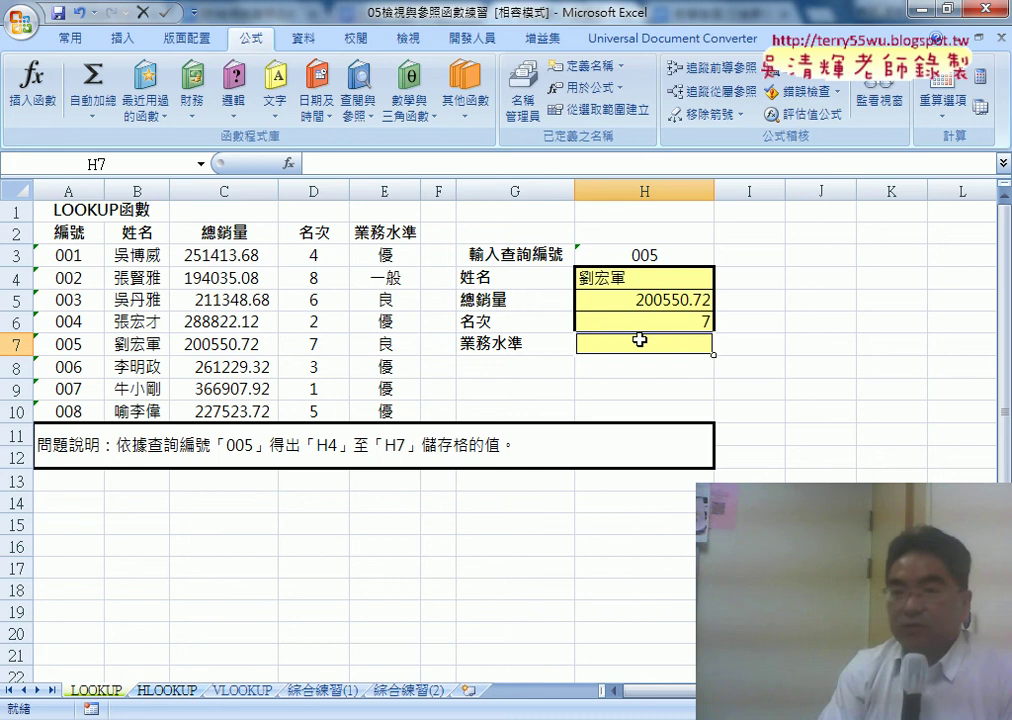
right_click(348, 164)
left_click(410, 224)
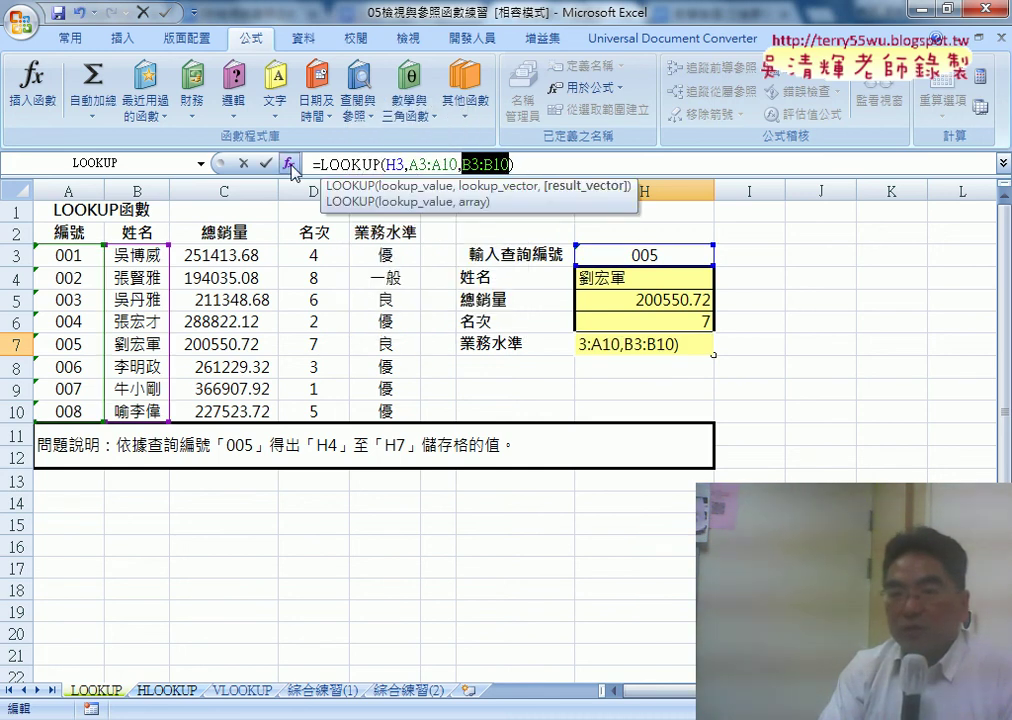
left_click(390, 255)
left_click_drag(390, 255, 392, 411)
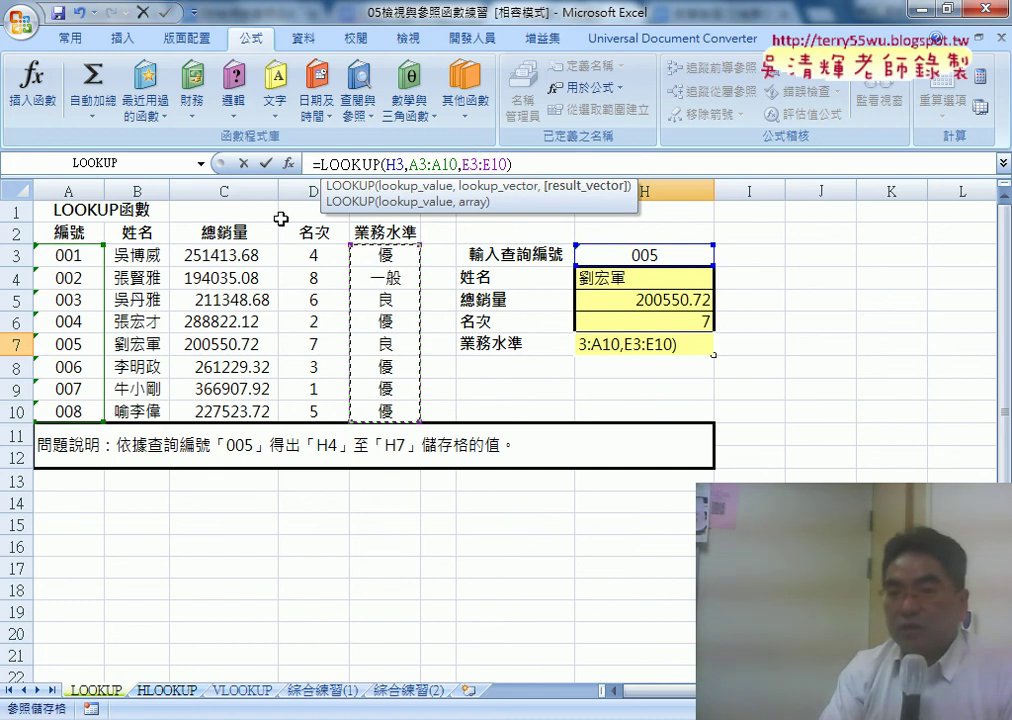
left_click(266, 163)
left_click_drag(651, 269, 652, 345)
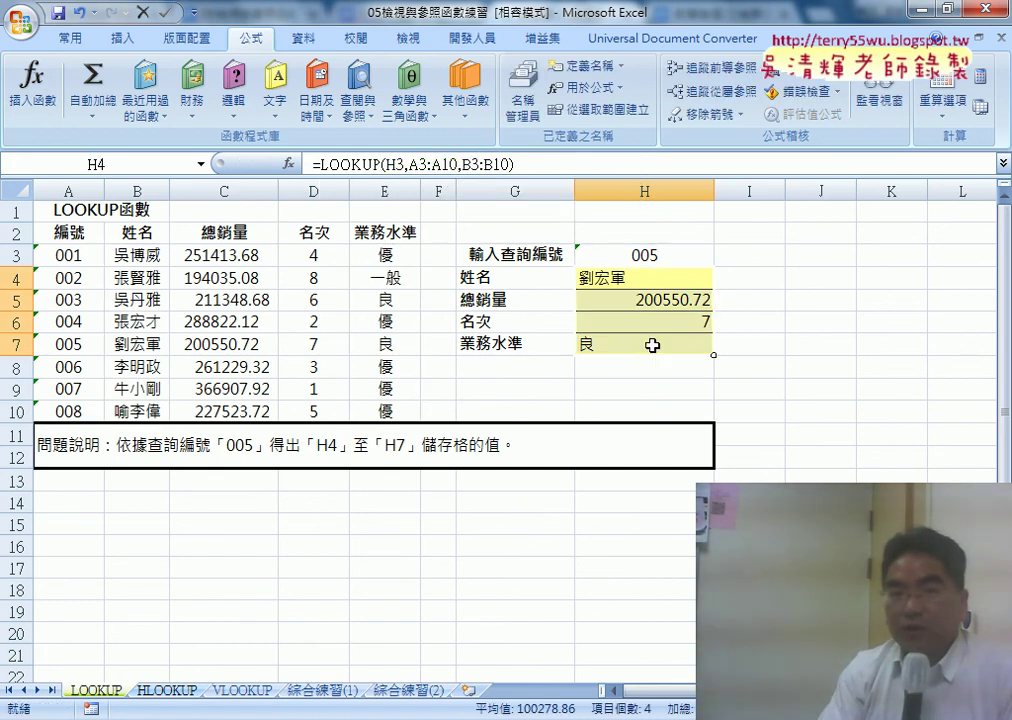
- Center the H4:H7 results and select the ID digit in H3 for editing
left_click(92, 42)
left_click(349, 106)
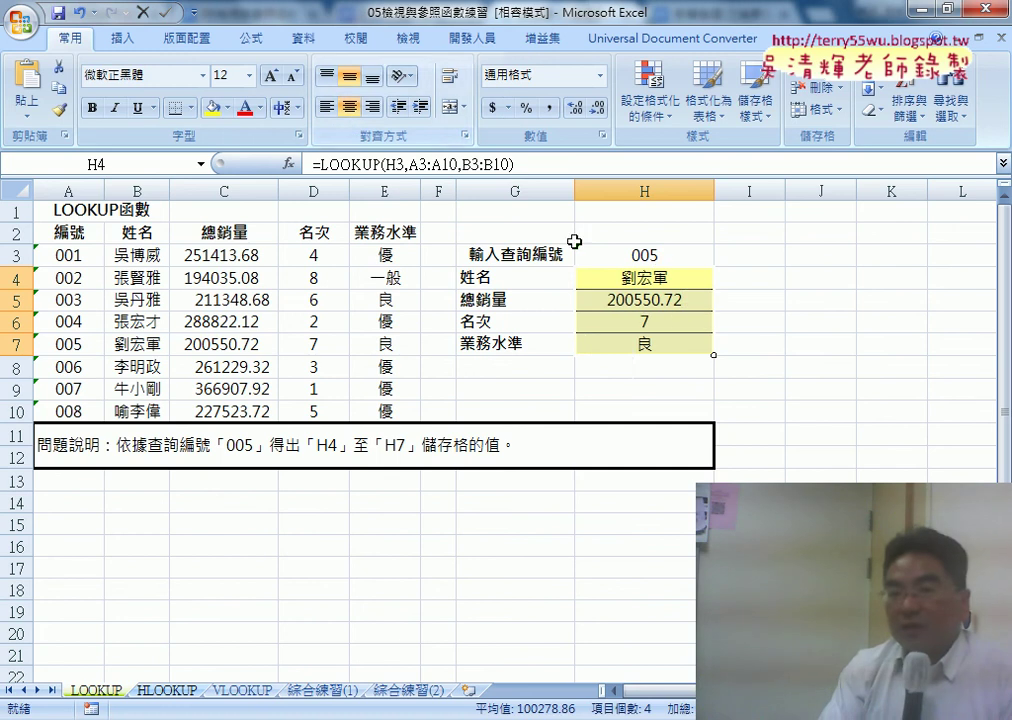
left_click(658, 255, "ctrl")
double_click(651, 256)
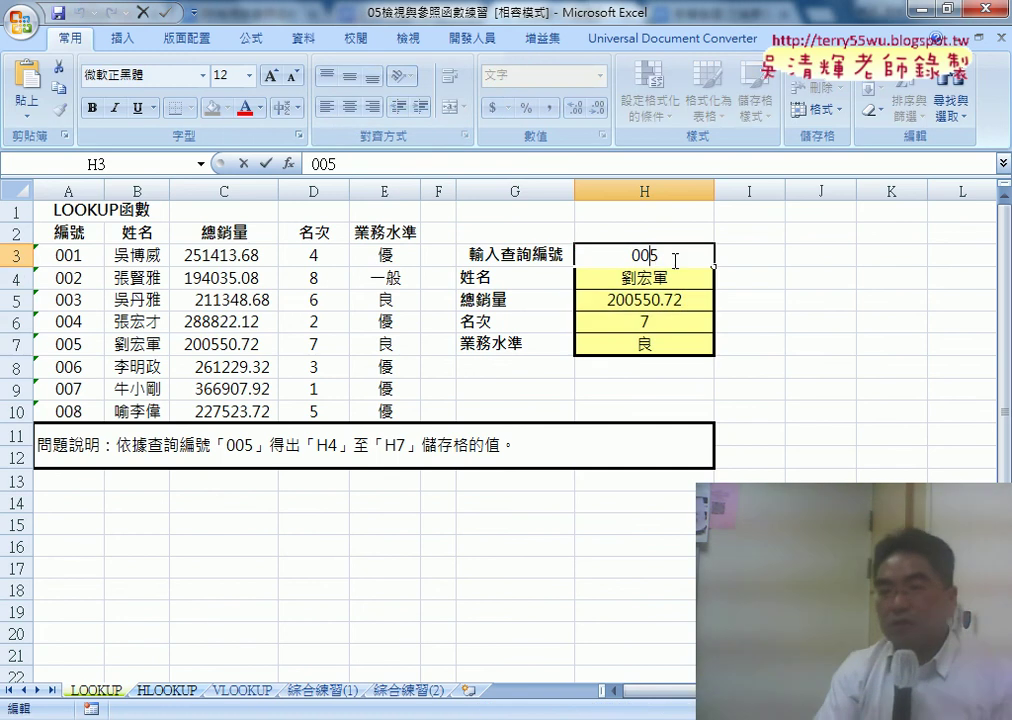
left_click_drag(651, 256, 690, 257)
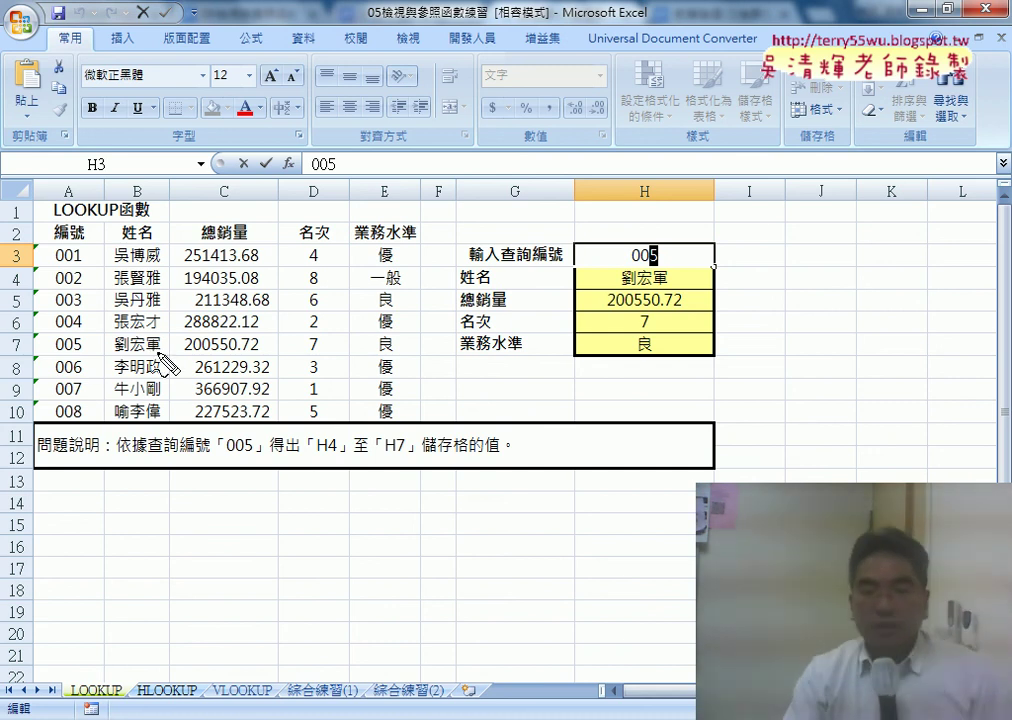
- Draw red marks linking ID 005 in H3 and A7 to the H4:H7 results, then erase them
mouse_move(100, 356)
left_mouse_down()
mouse_move(352, 341)
mouse_move(95, 354)
left_mouse_up()
mouse_move(288, 332)
left_mouse_down()
mouse_move(480, 290)
mouse_move(550, 292)
mouse_move(572, 350)
left_mouse_up()
mouse_move(585, 268)
left_mouse_down()
mouse_move(717, 285)
mouse_move(580, 352)
left_mouse_up()
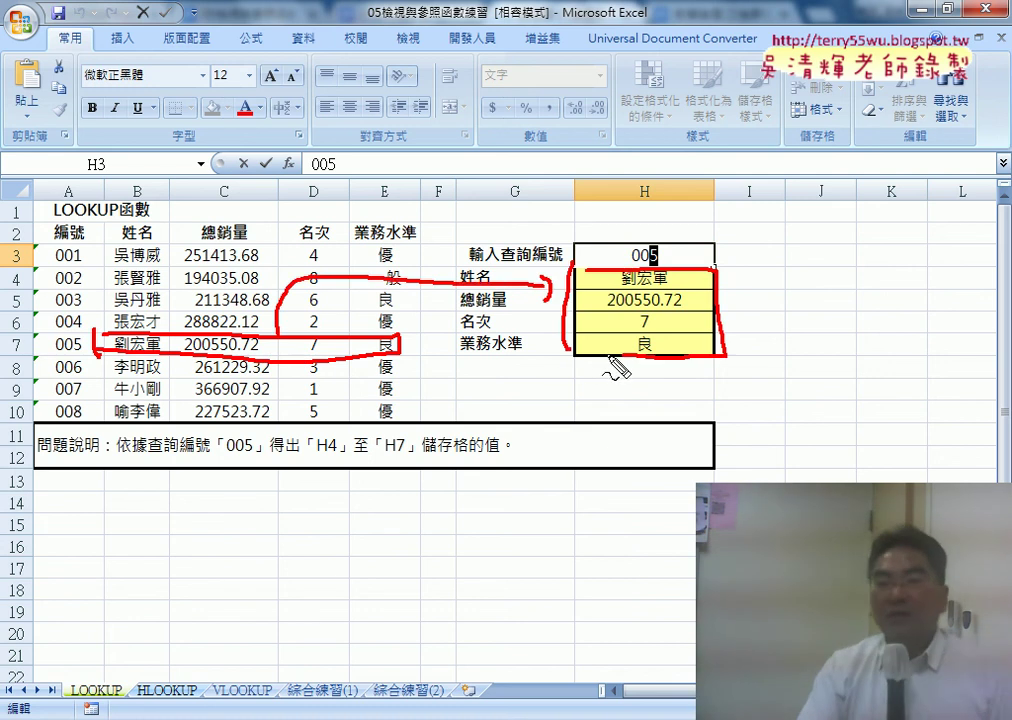
left_click_drag(680, 244, 672, 243)
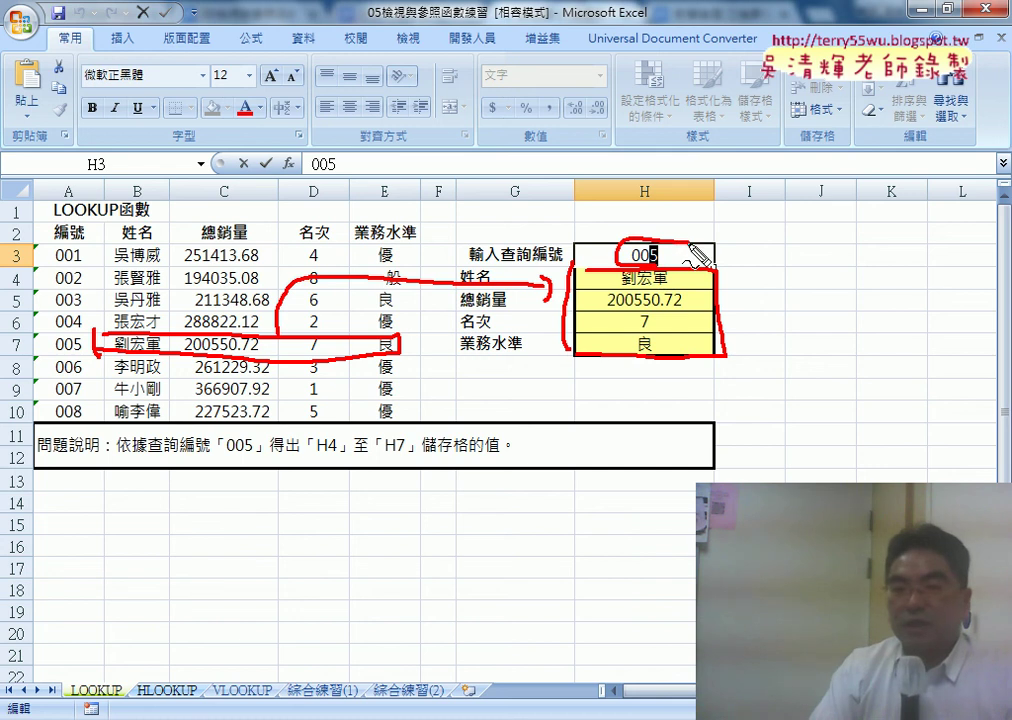
left_click_drag(82, 335, 78, 338)
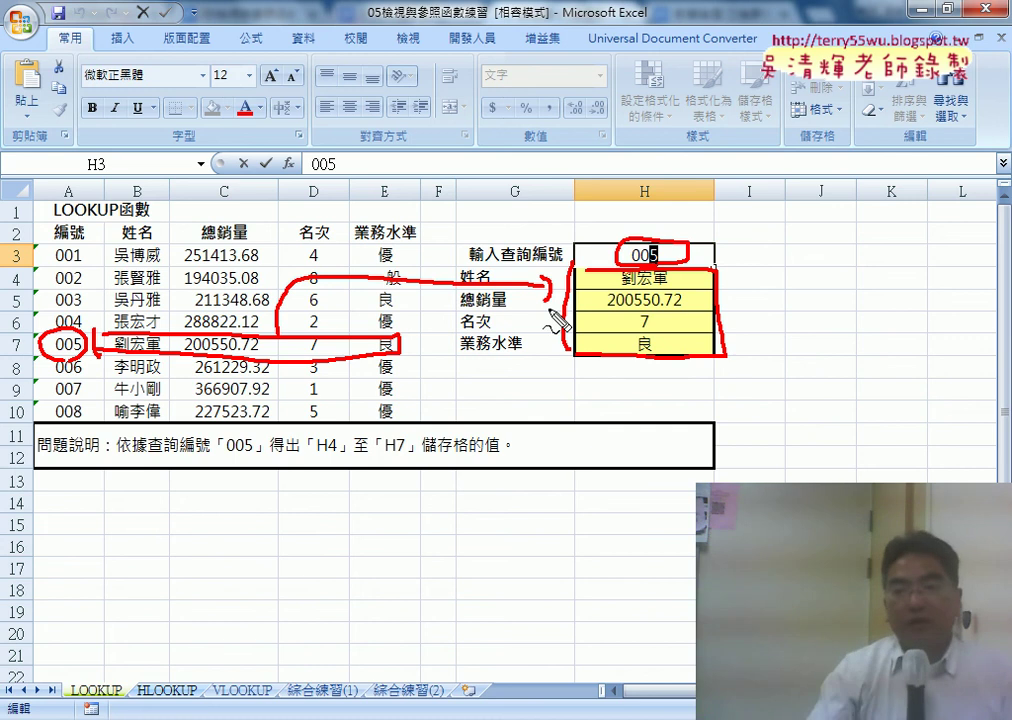
key("Escape")
- Change the lookup ID in H3 from 005 to 001 so the results refresh
key("Return")
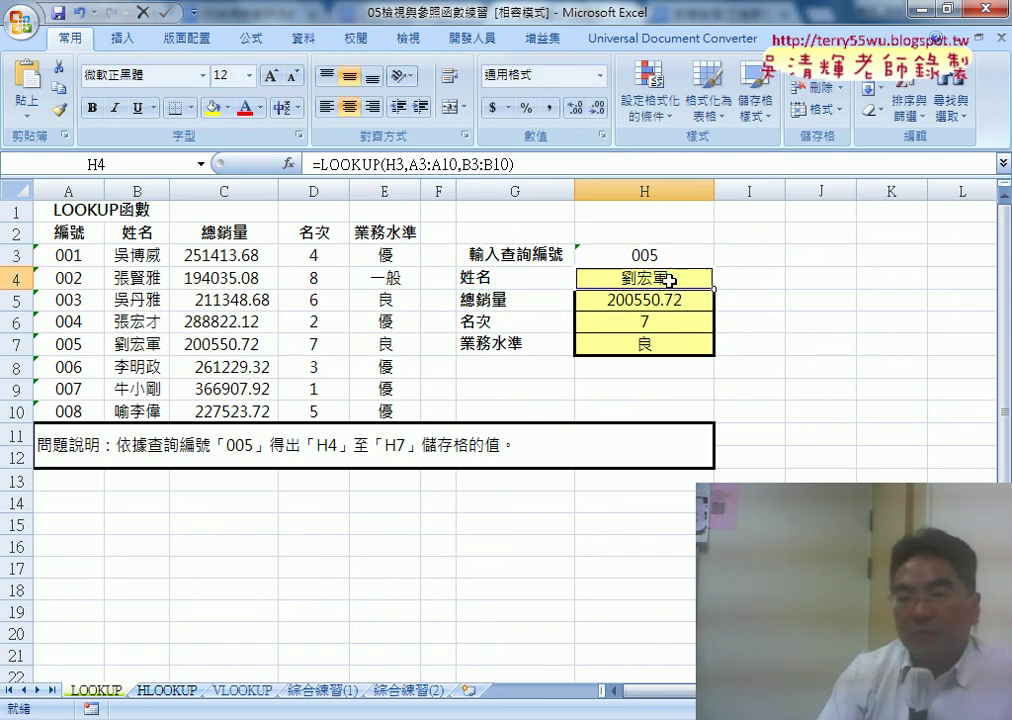
double_click(662, 256)
left_click_drag(651, 256, 688, 256)
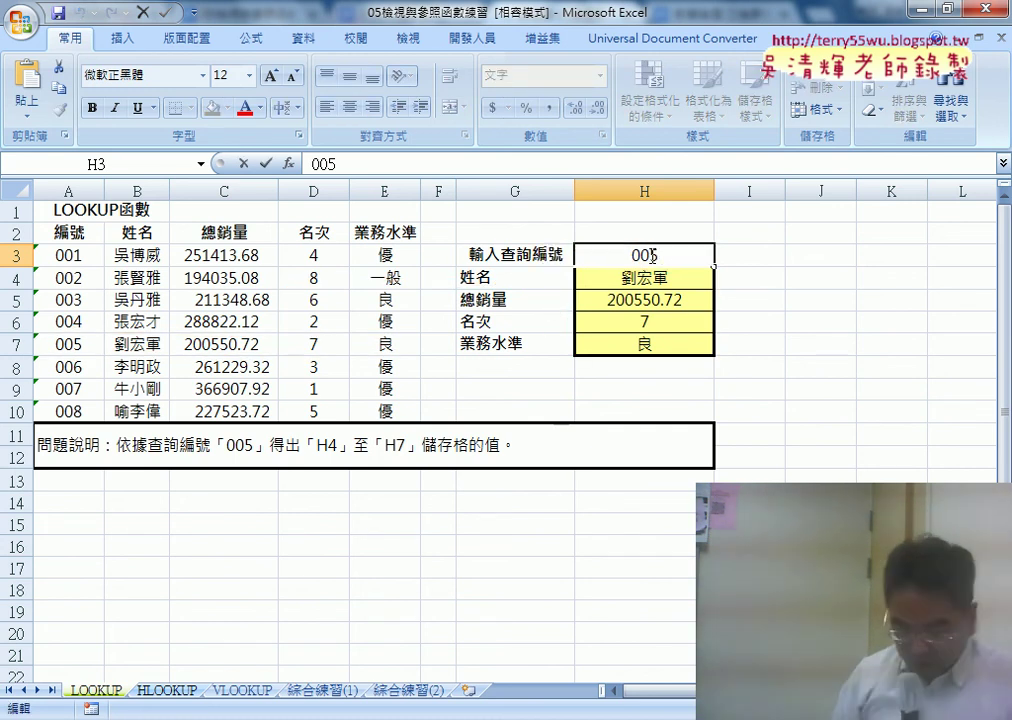
type("1")
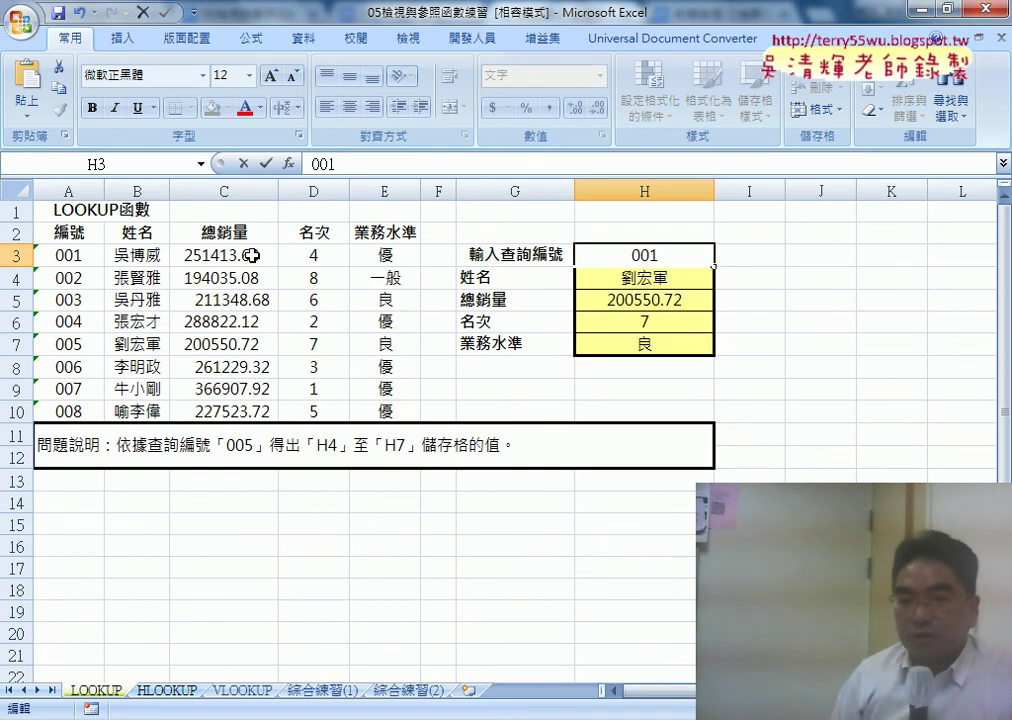
key("Return")
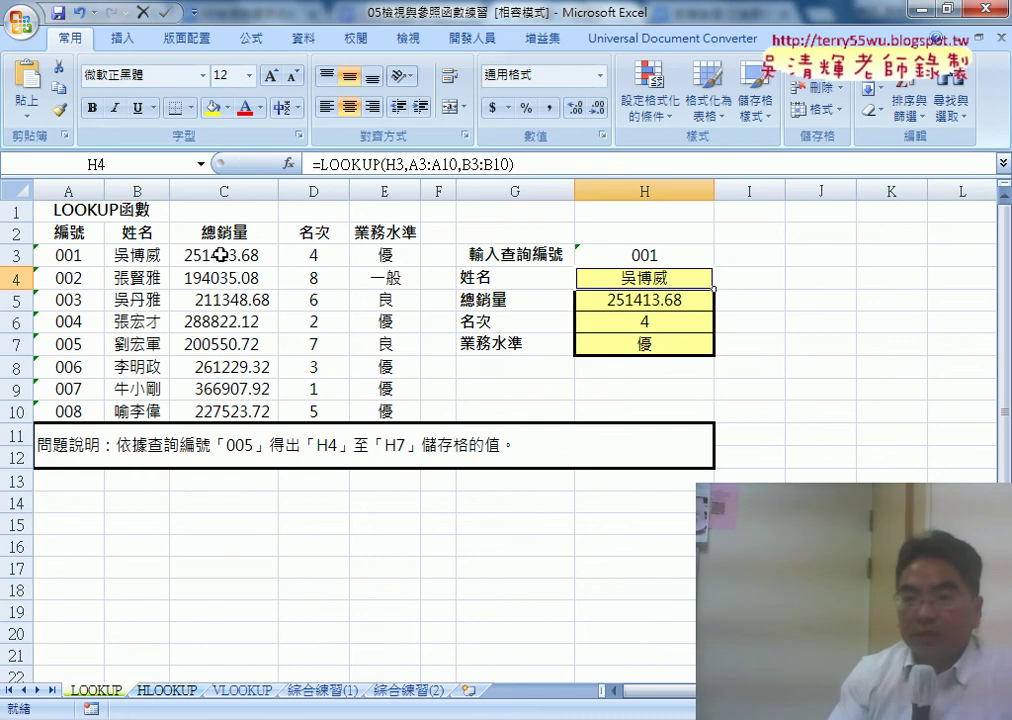
- Review H4's LOOKUP formula in vector form, then copy the LOOKUP sheet
left_click(406, 165)
left_click(289, 163)
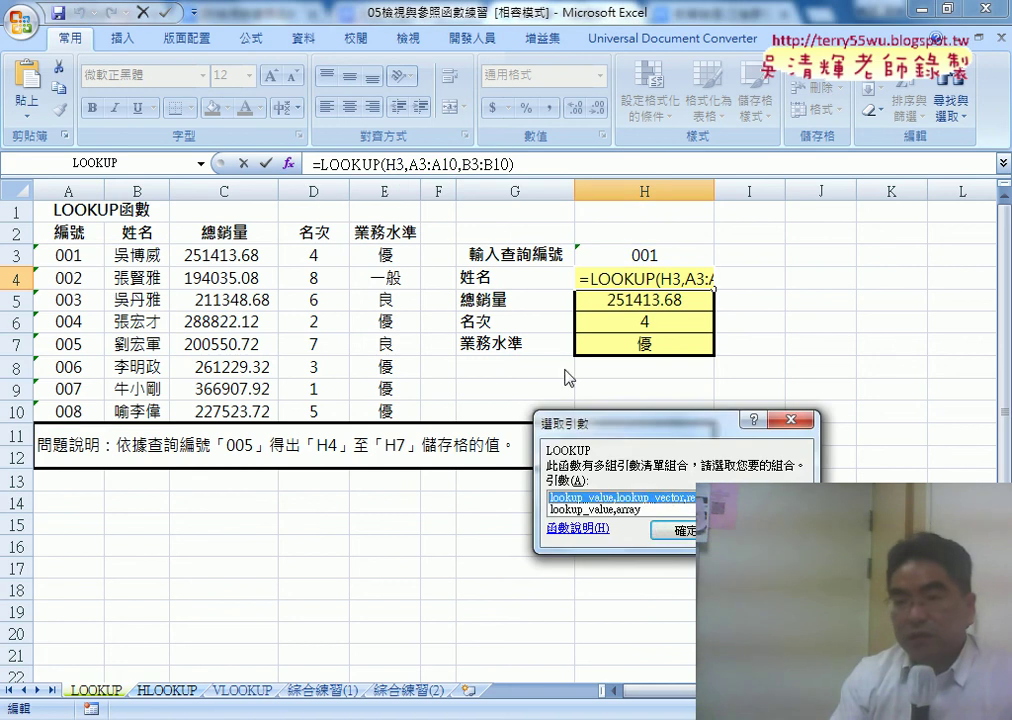
left_click(668, 530)
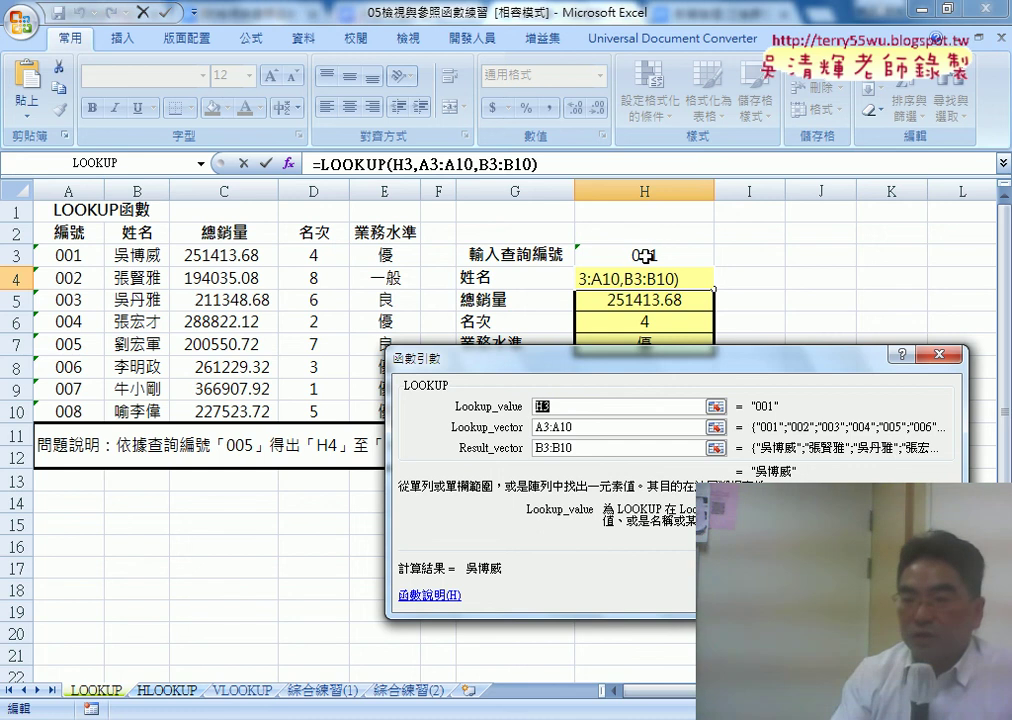
key("Return")
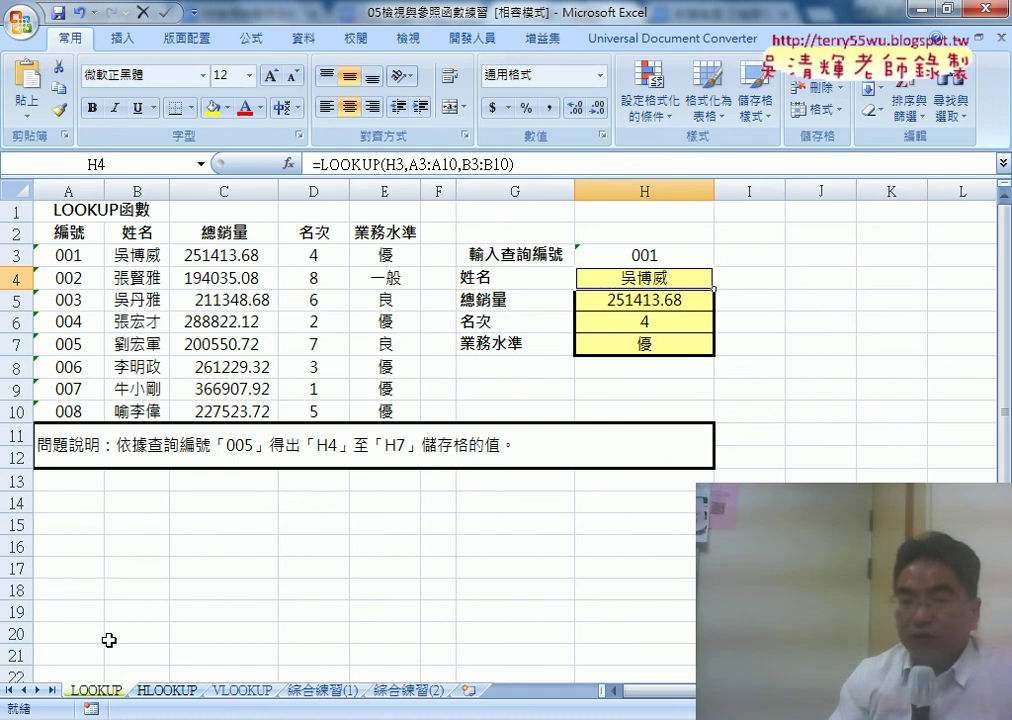
left_click_drag(95, 690, 145, 690)
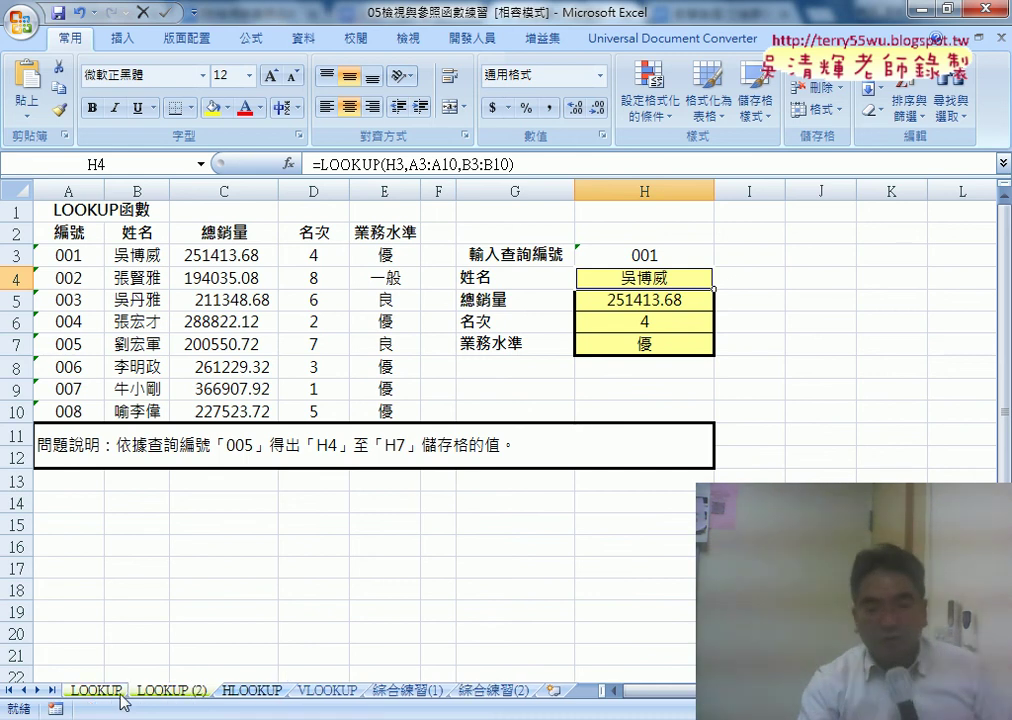
- Make another copy of the LOOKUP sheet and name it INDEX
left_click(170, 692, "ctrl")
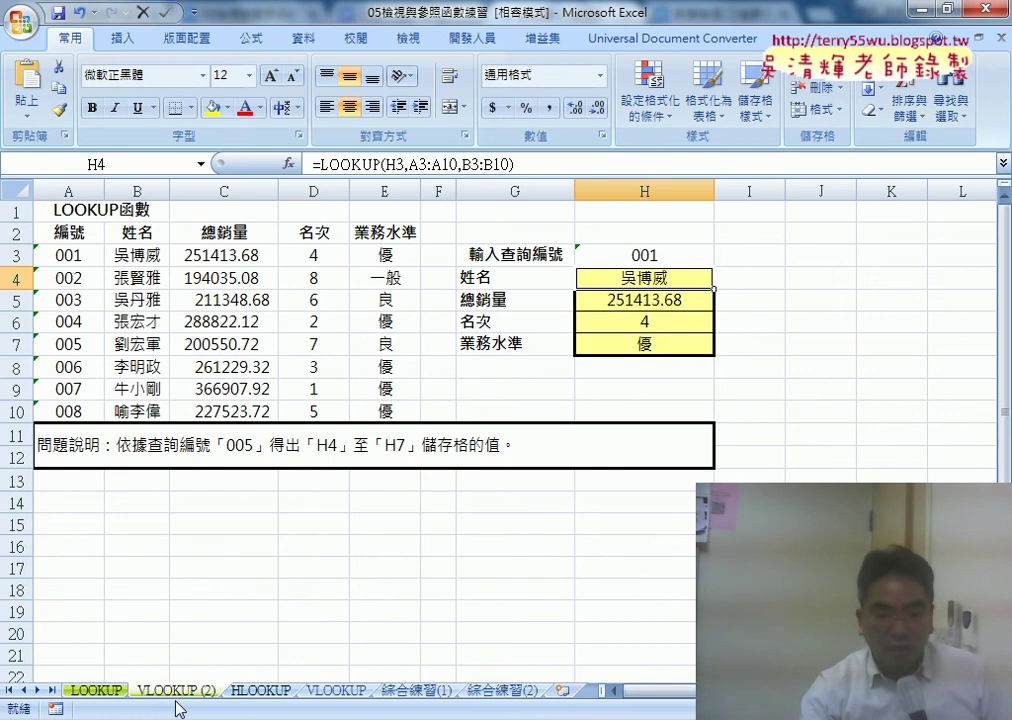
left_click_drag(145, 690, 259, 690)
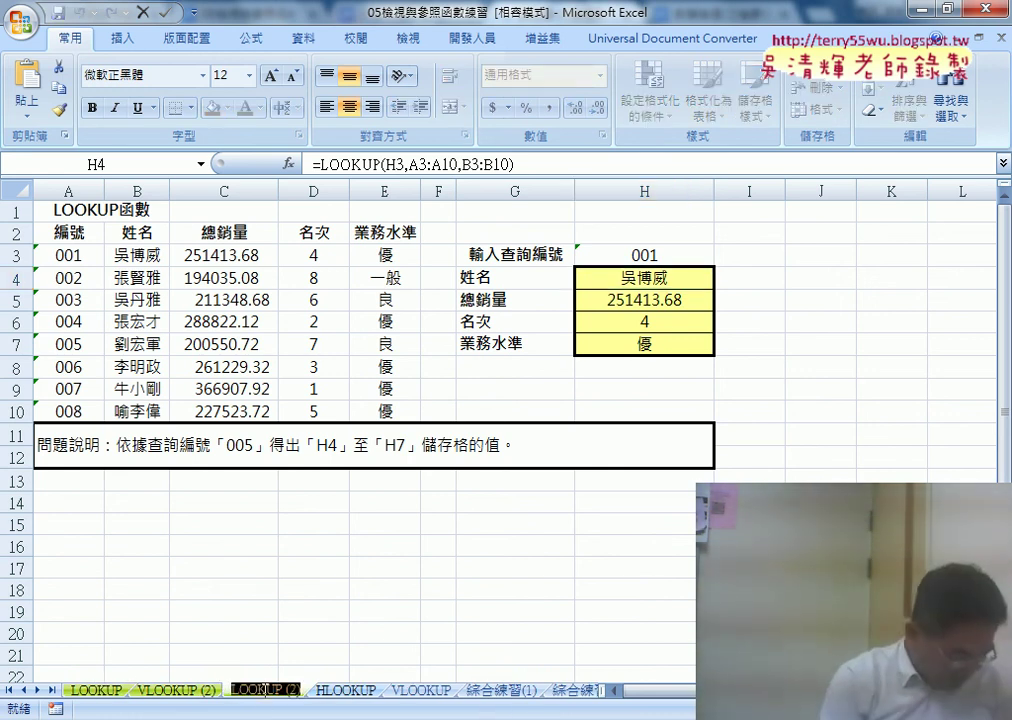
type("INDEX")
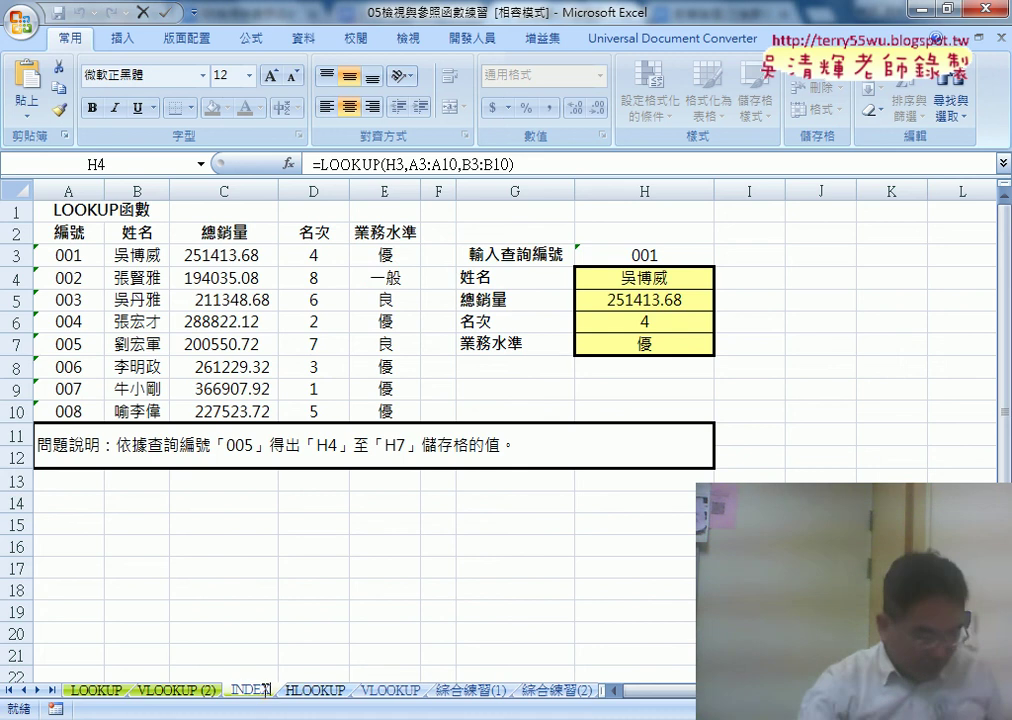
key("Return")
- Copy the INDEX sheet and rename the copy OFFSET
left_click_drag(264, 692, 310, 690)
double_click(332, 692)
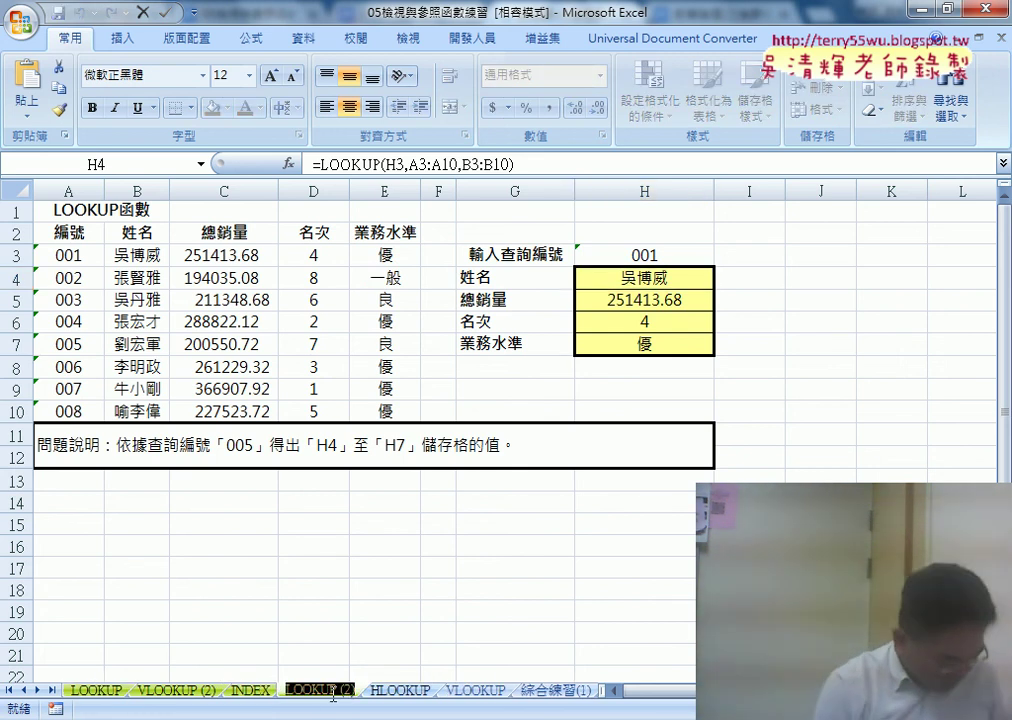
type("CFF")
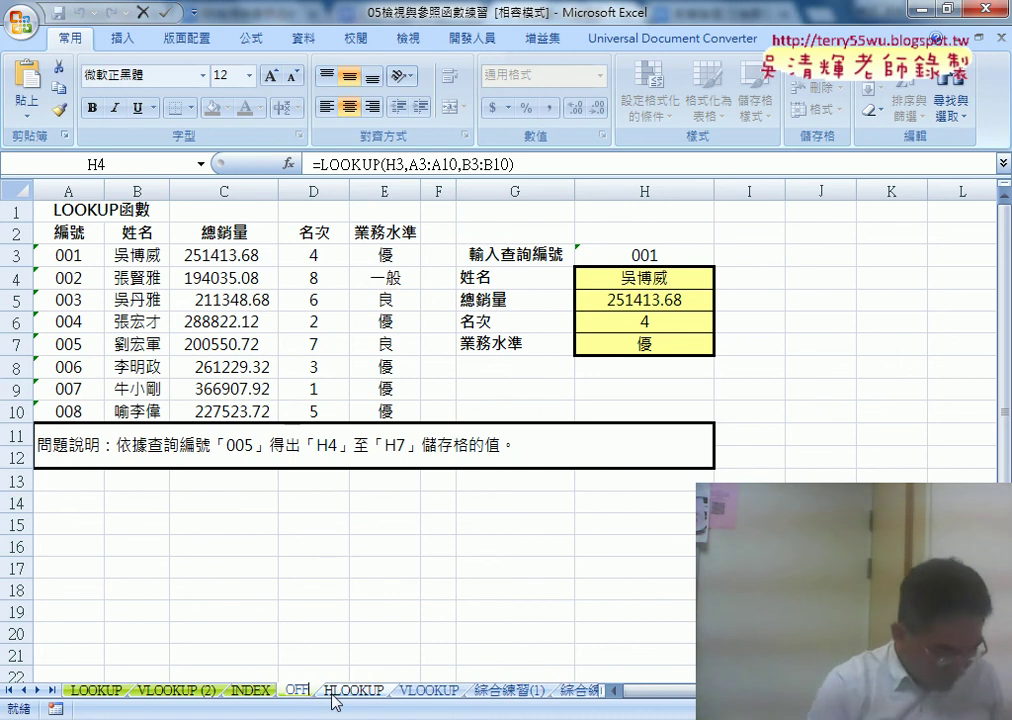
type("SET")
key("Return")
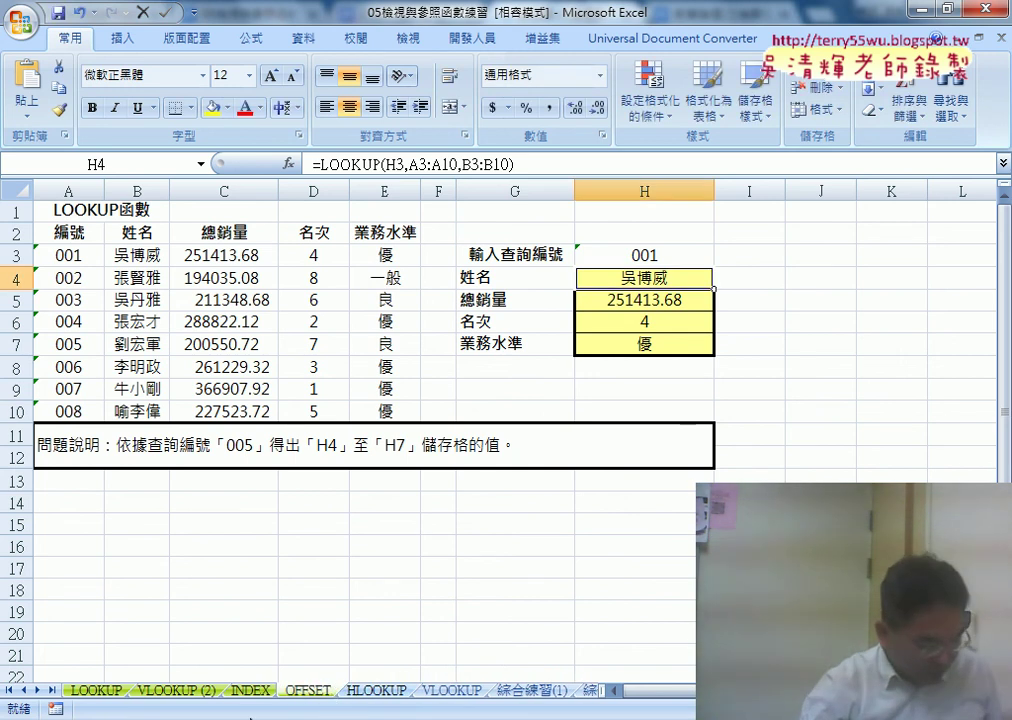
- Copy the sheet after OFFSET and rename the copy INDIRECT
left_click_drag(96, 690, 340, 689)
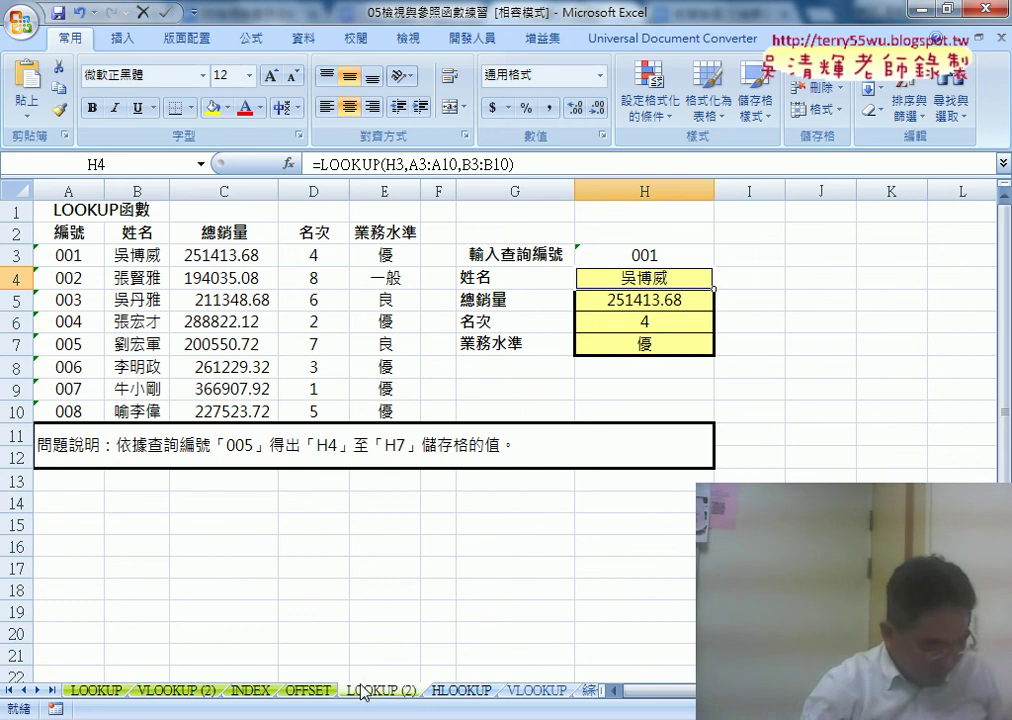
double_click(365, 690)
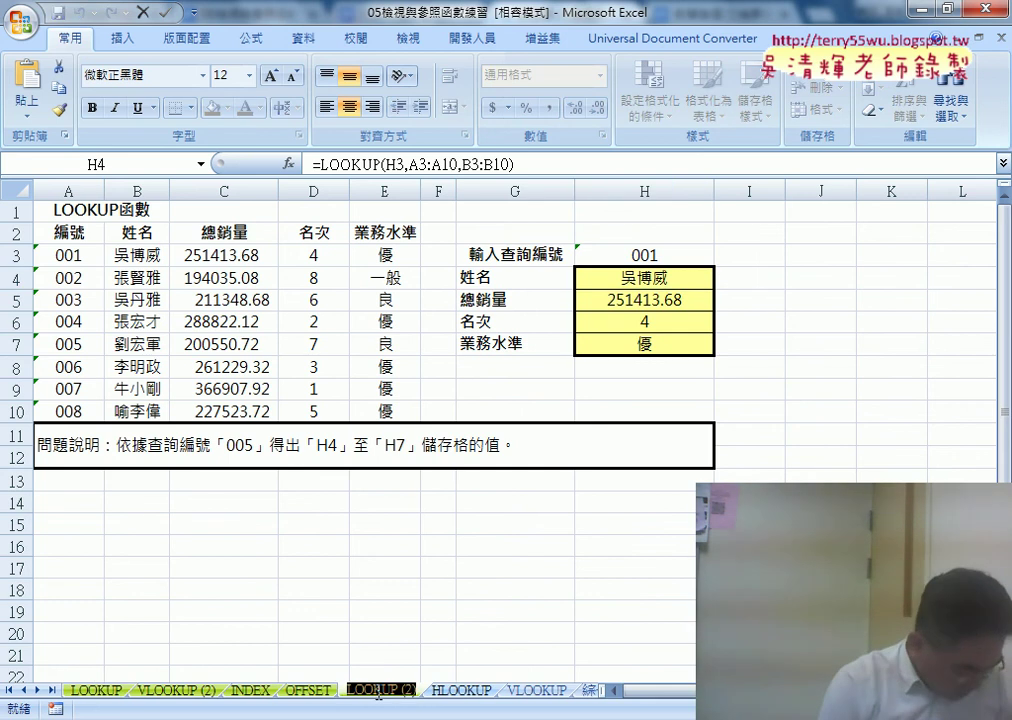
type("IND")
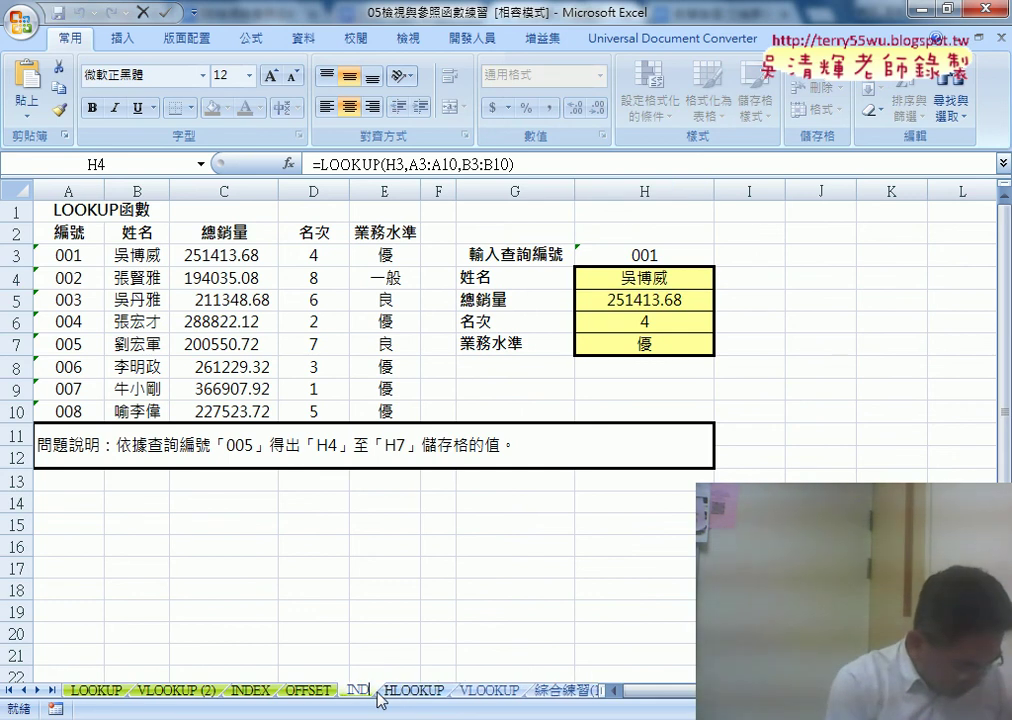
type("IRECT")
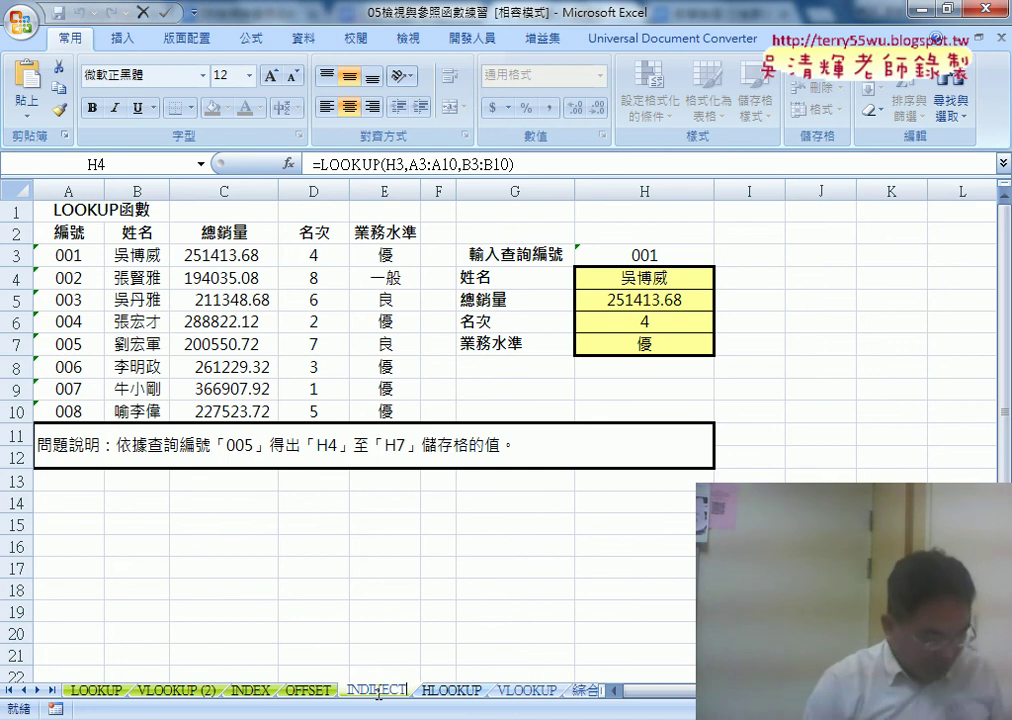
key("Return")
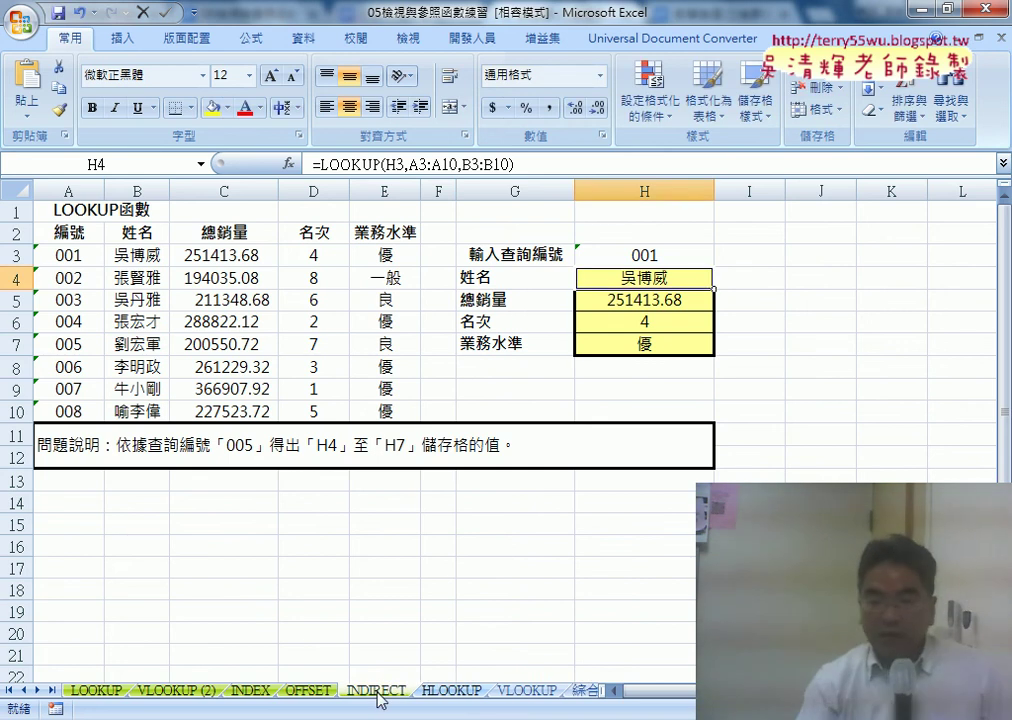
left_click(172, 690)
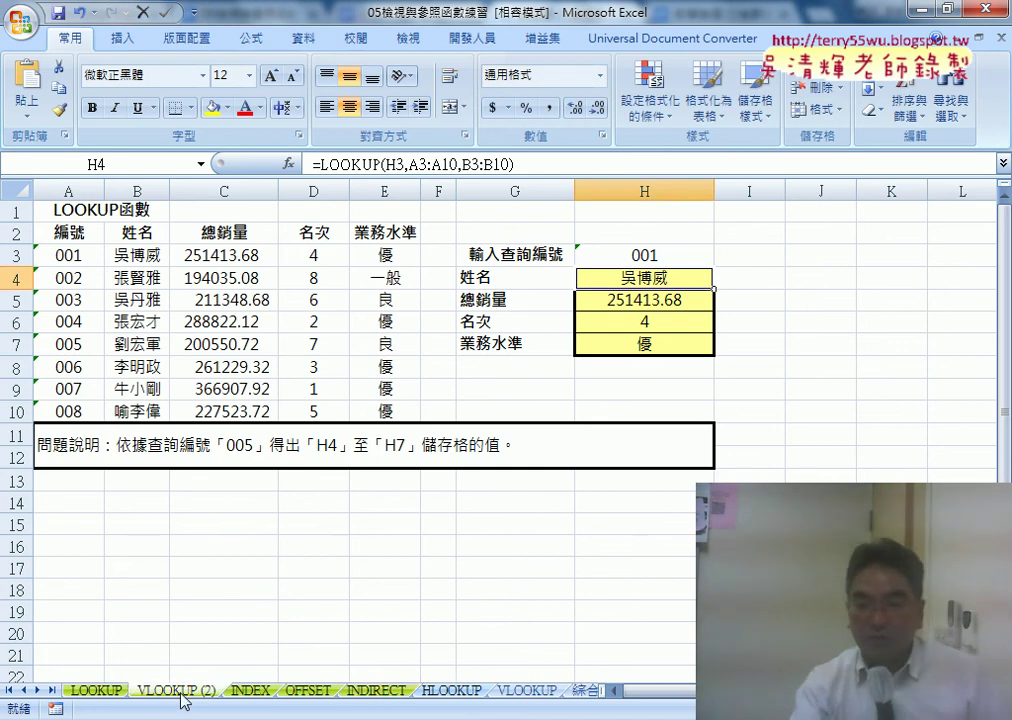
left_click_drag(665, 280, 663, 347)
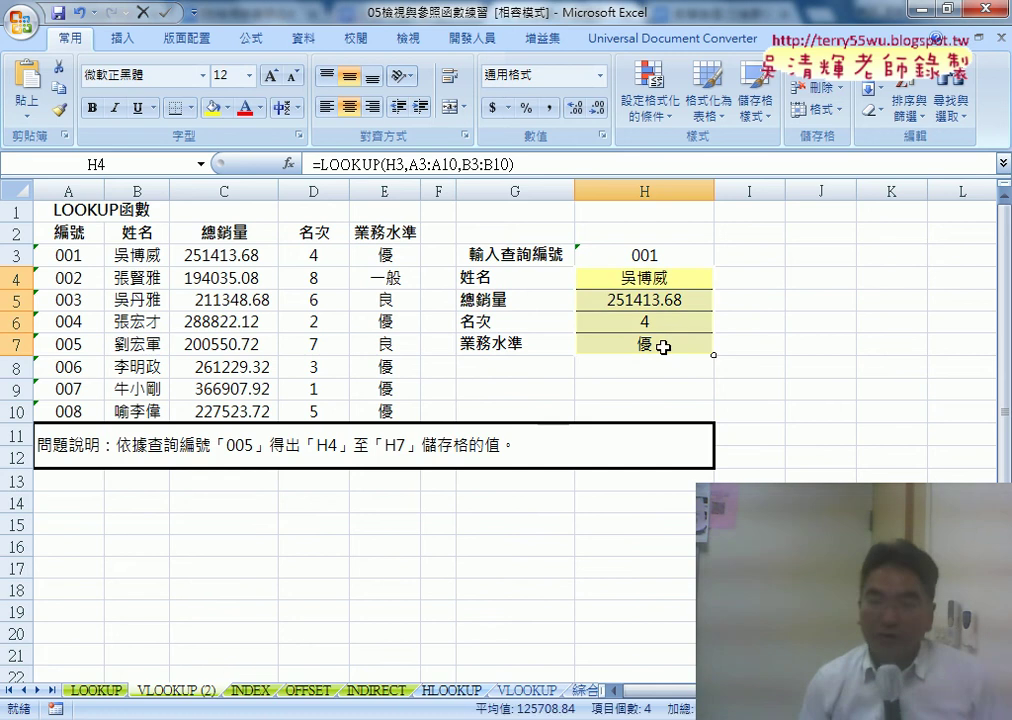
key("Delete")
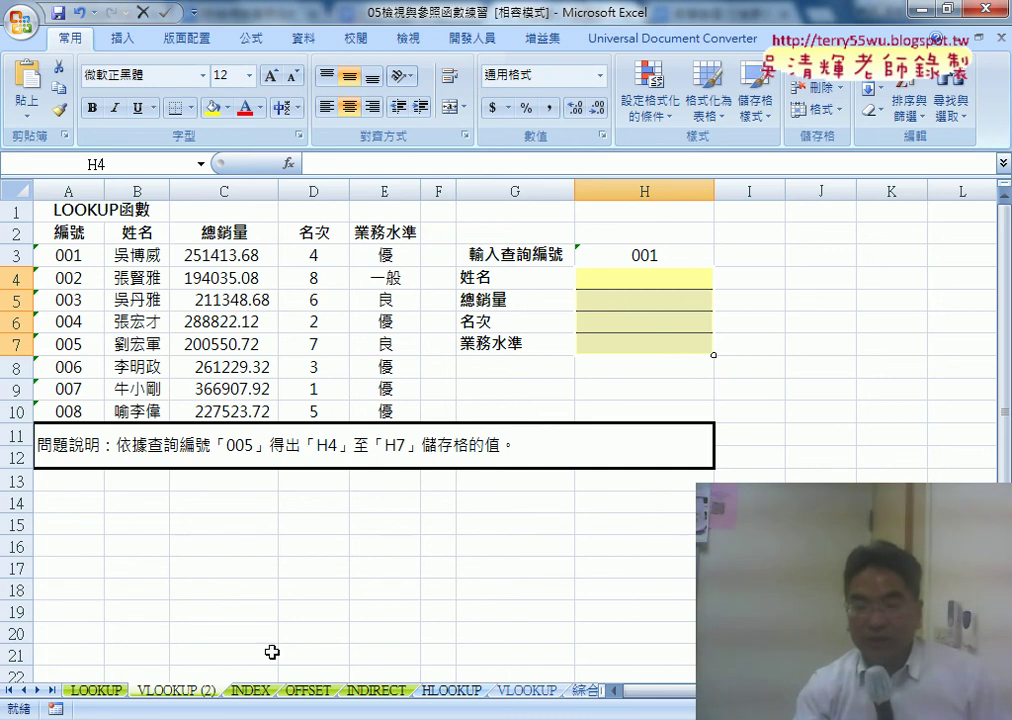
key("ctrl+z")
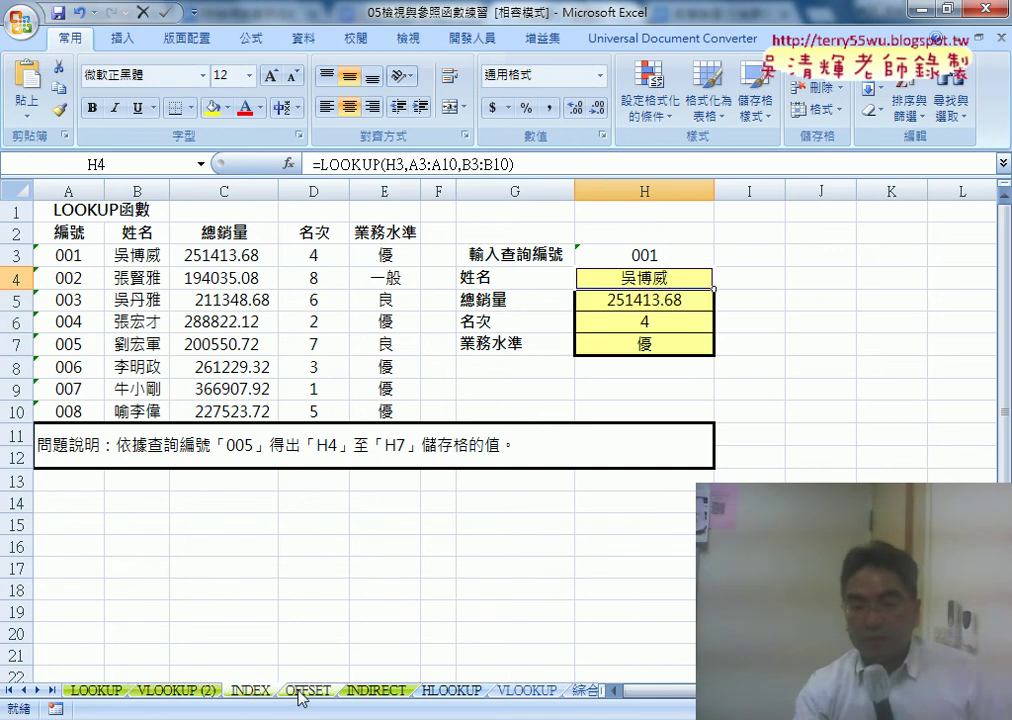